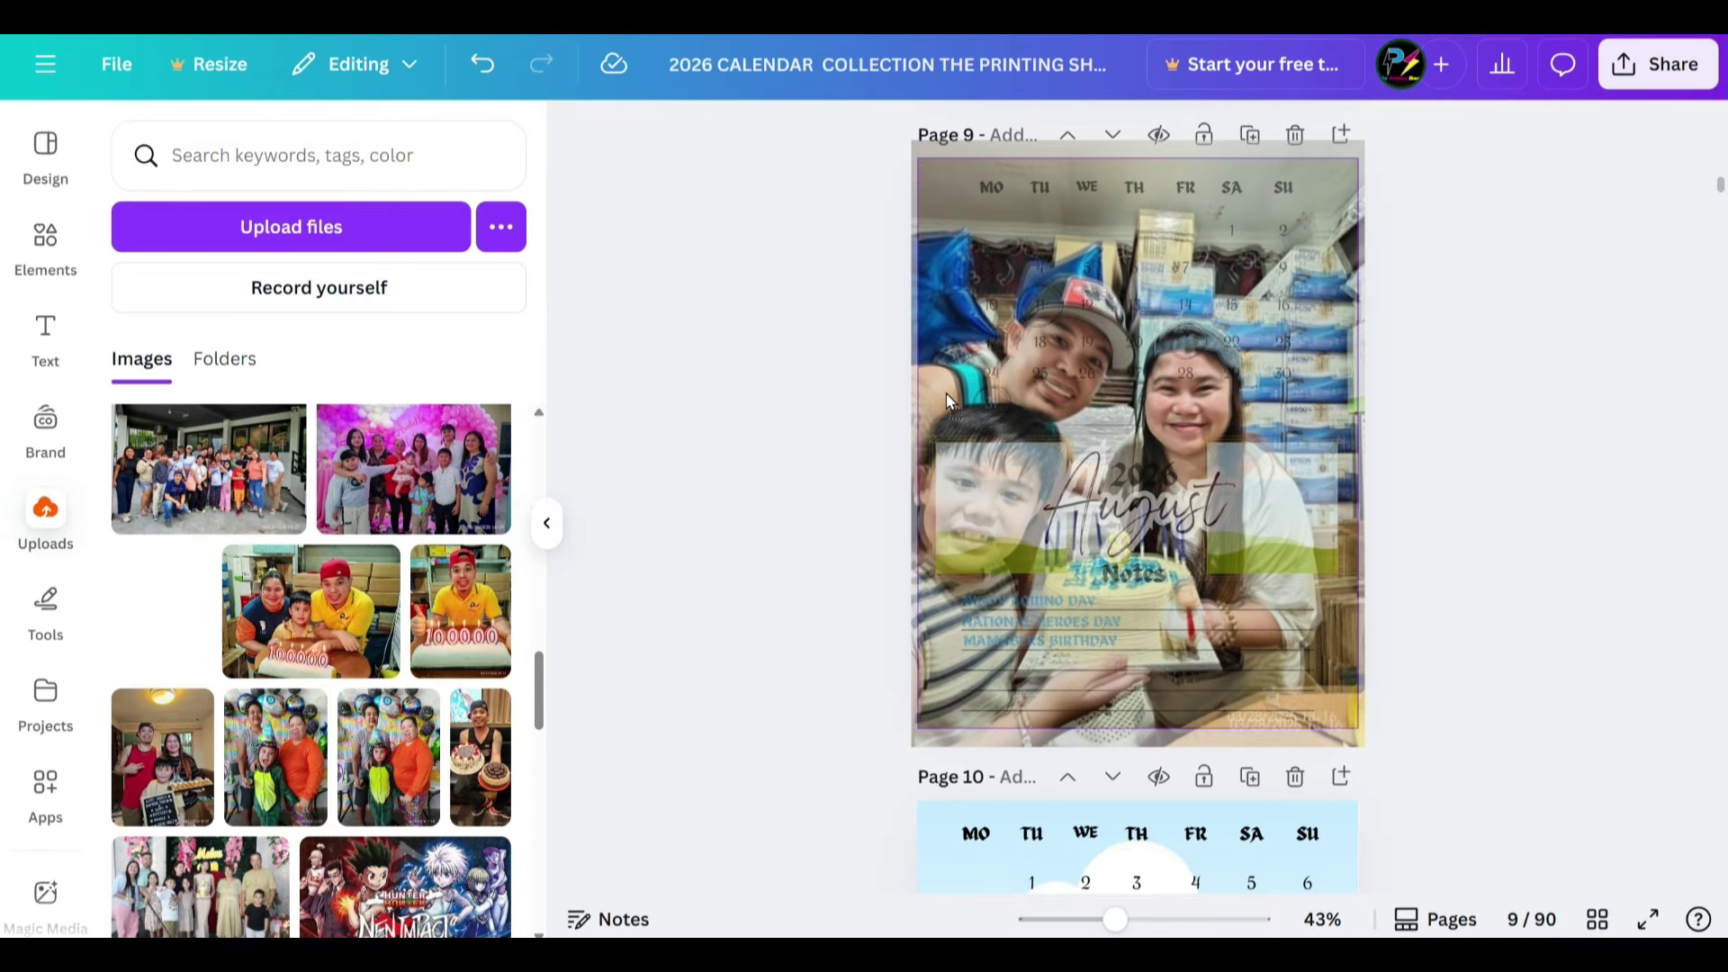
# Enlarge and reposition the background photo within its crop on the August 2026 calendar page.
pyautogui.click(1342, 202)
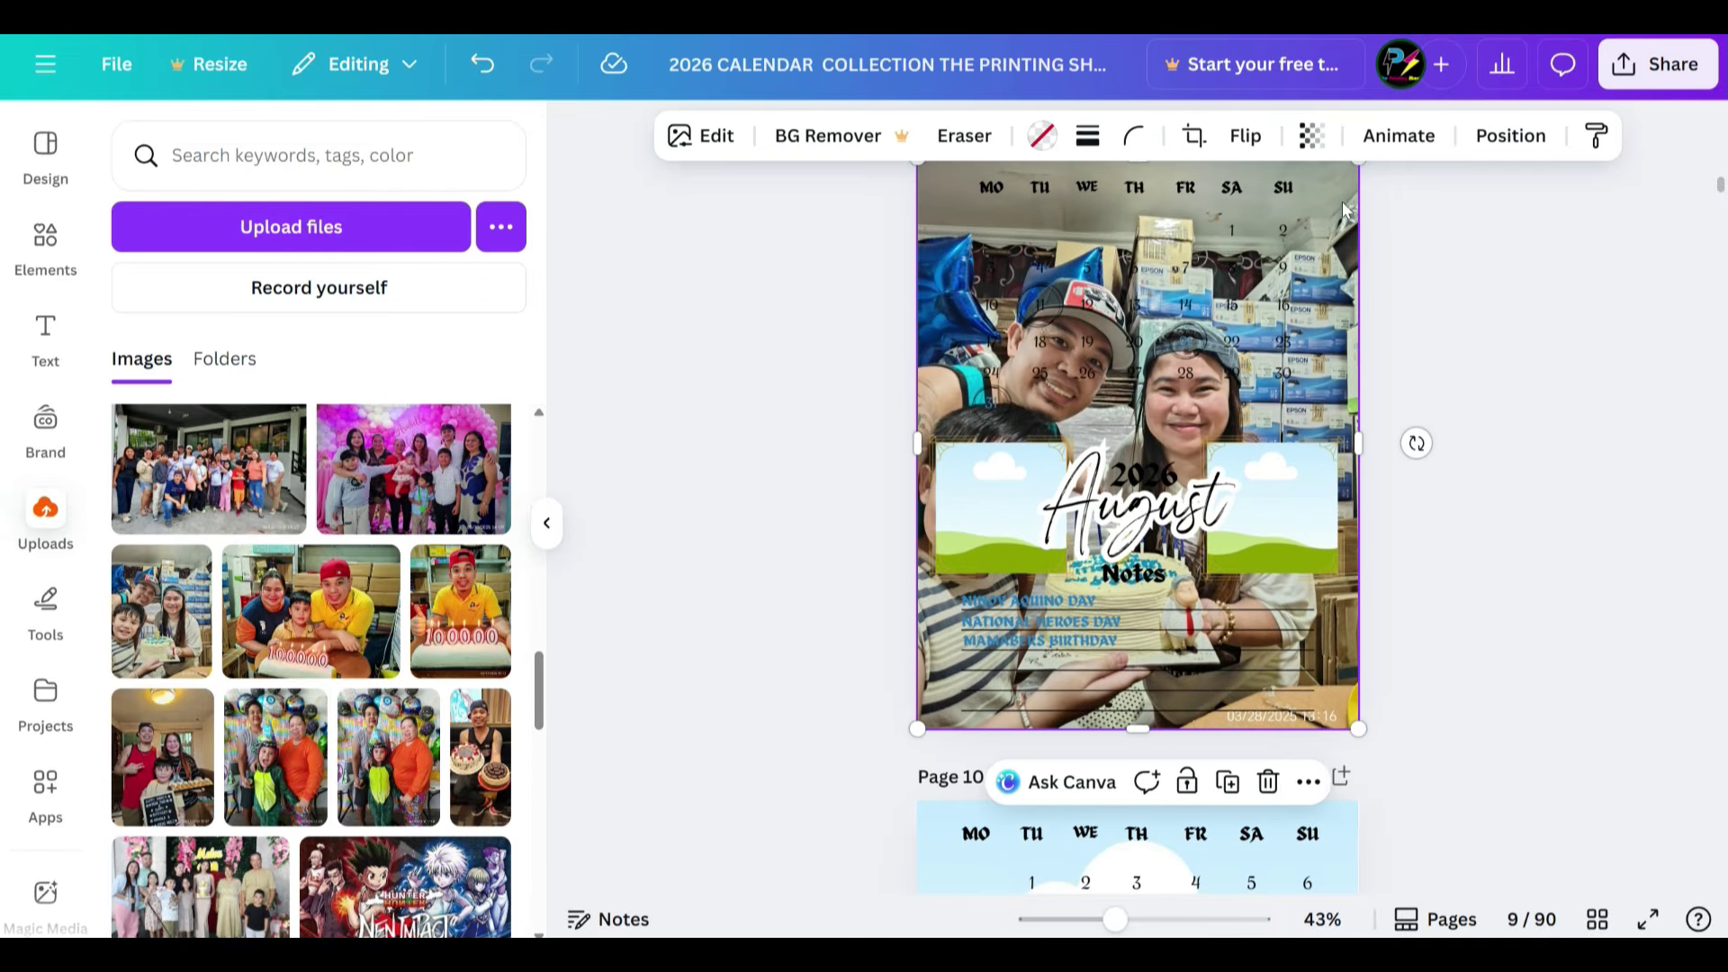
pyautogui.doubleClick(1342, 202)
pyautogui.click(1580, 342)
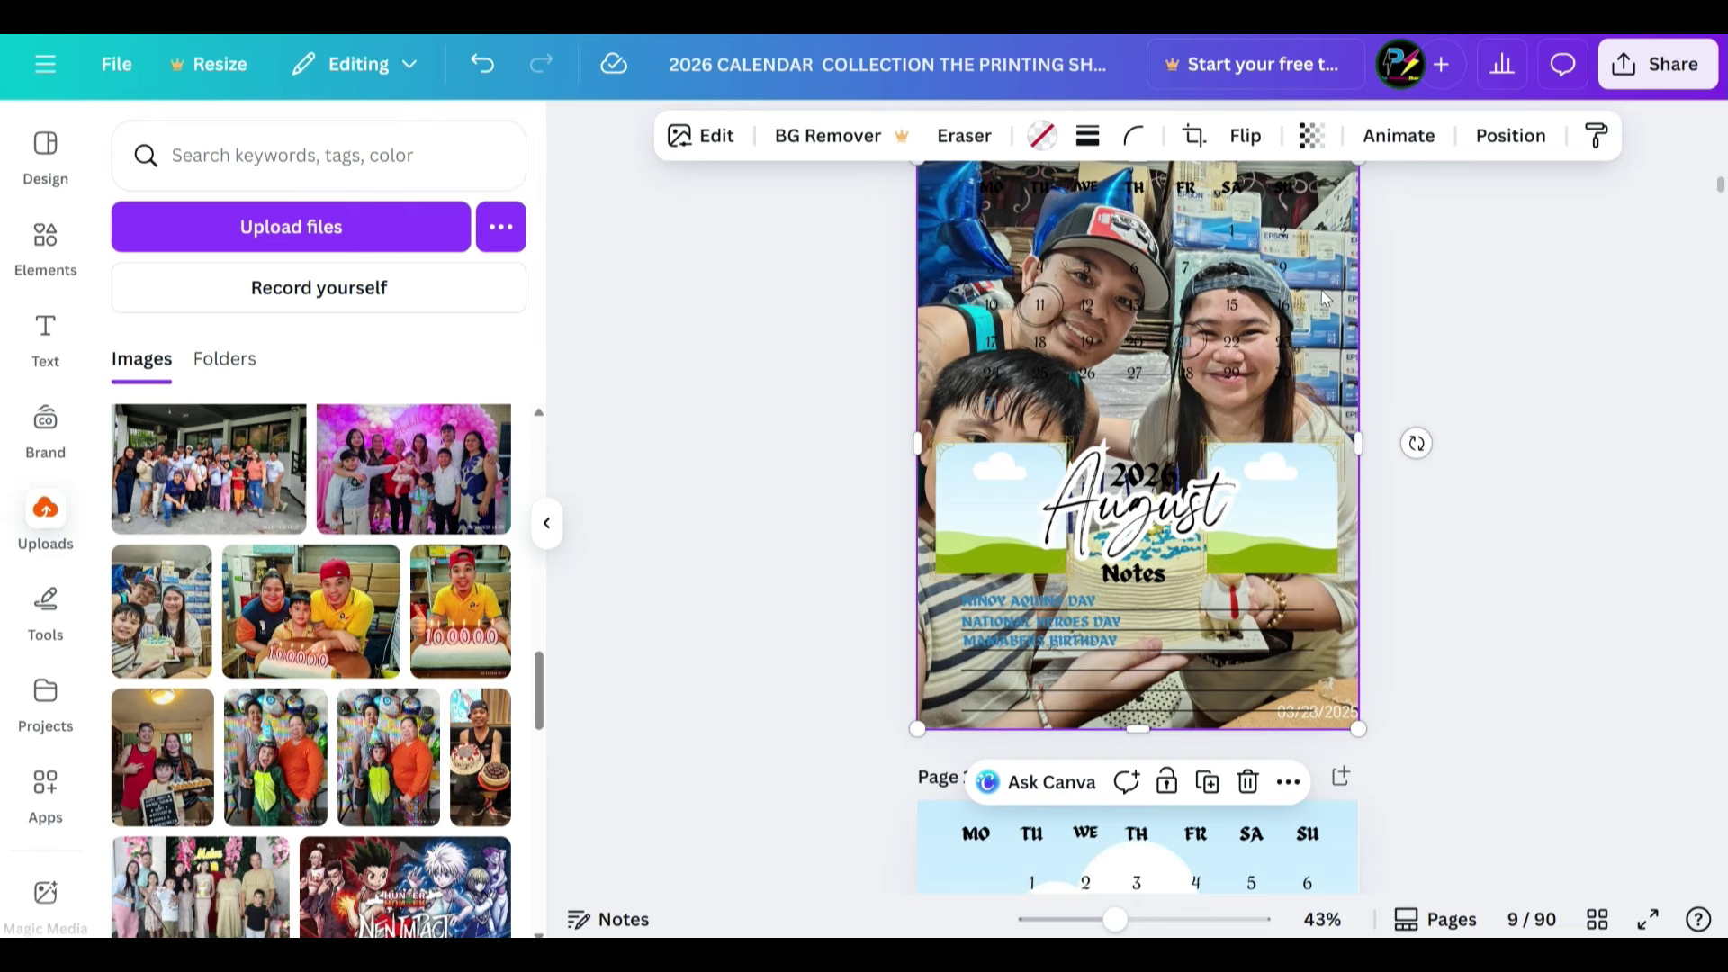
# Set the August page's background photo transparency to 25.
pyautogui.click(1301, 140)
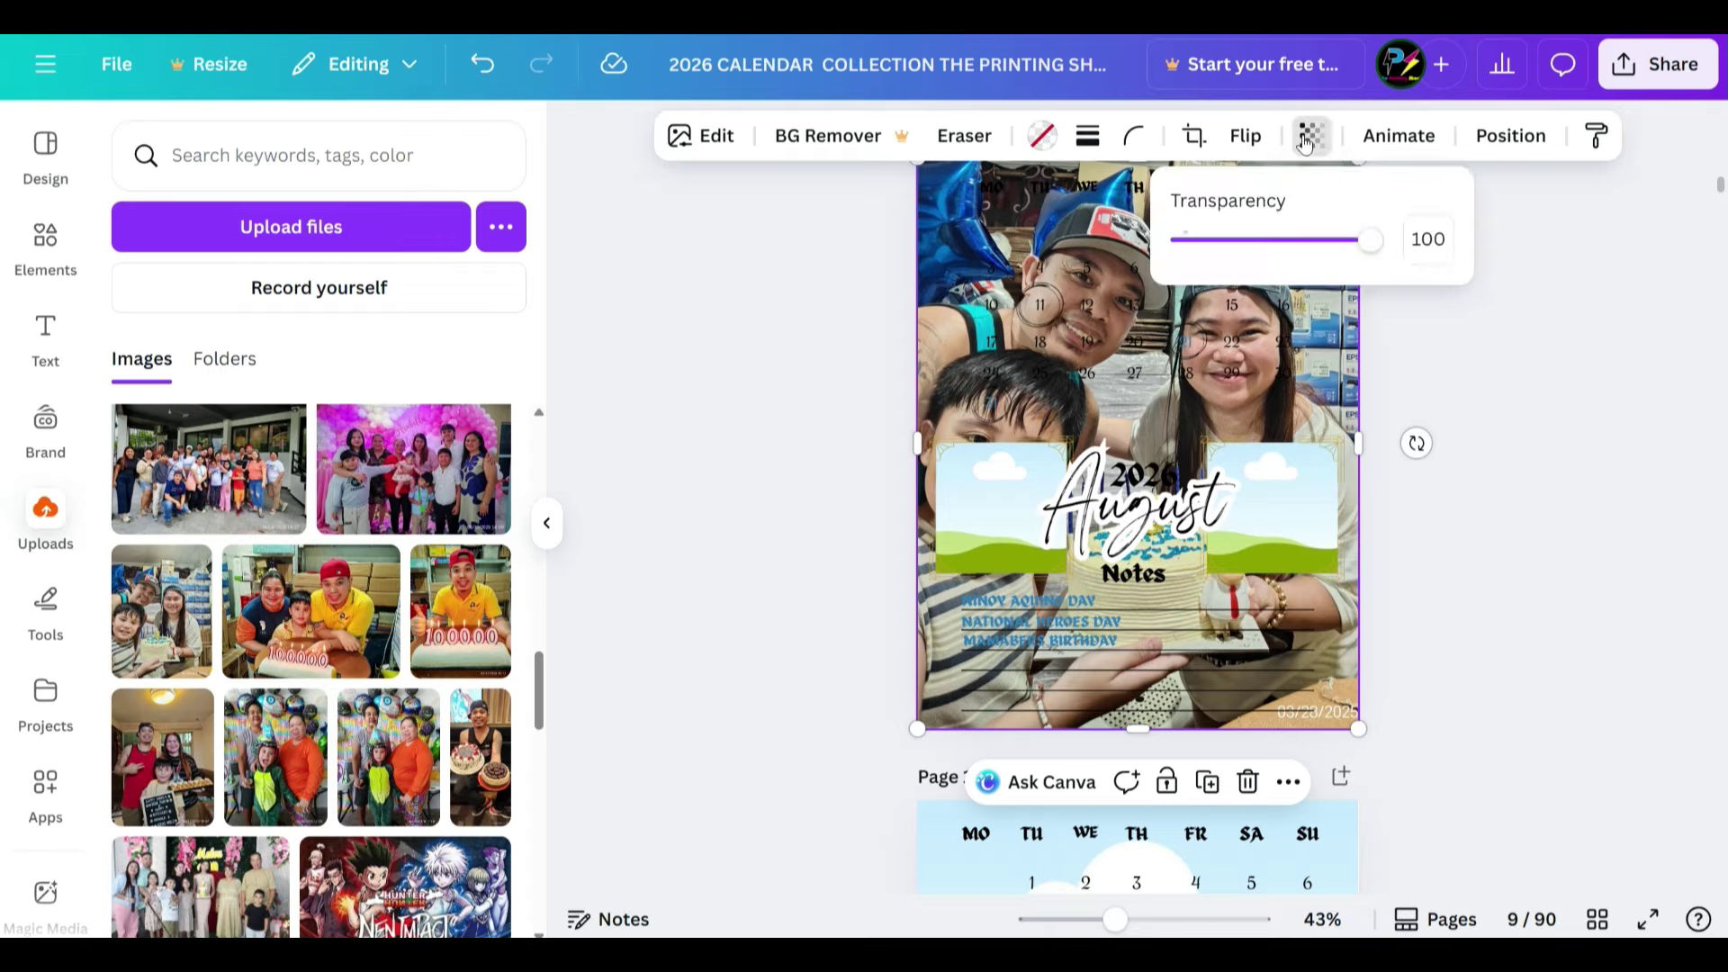
pyautogui.moveTo(1368, 243); pyautogui.dragTo(1247, 241)
pyautogui.click(1428, 239)
pyautogui.write('25')
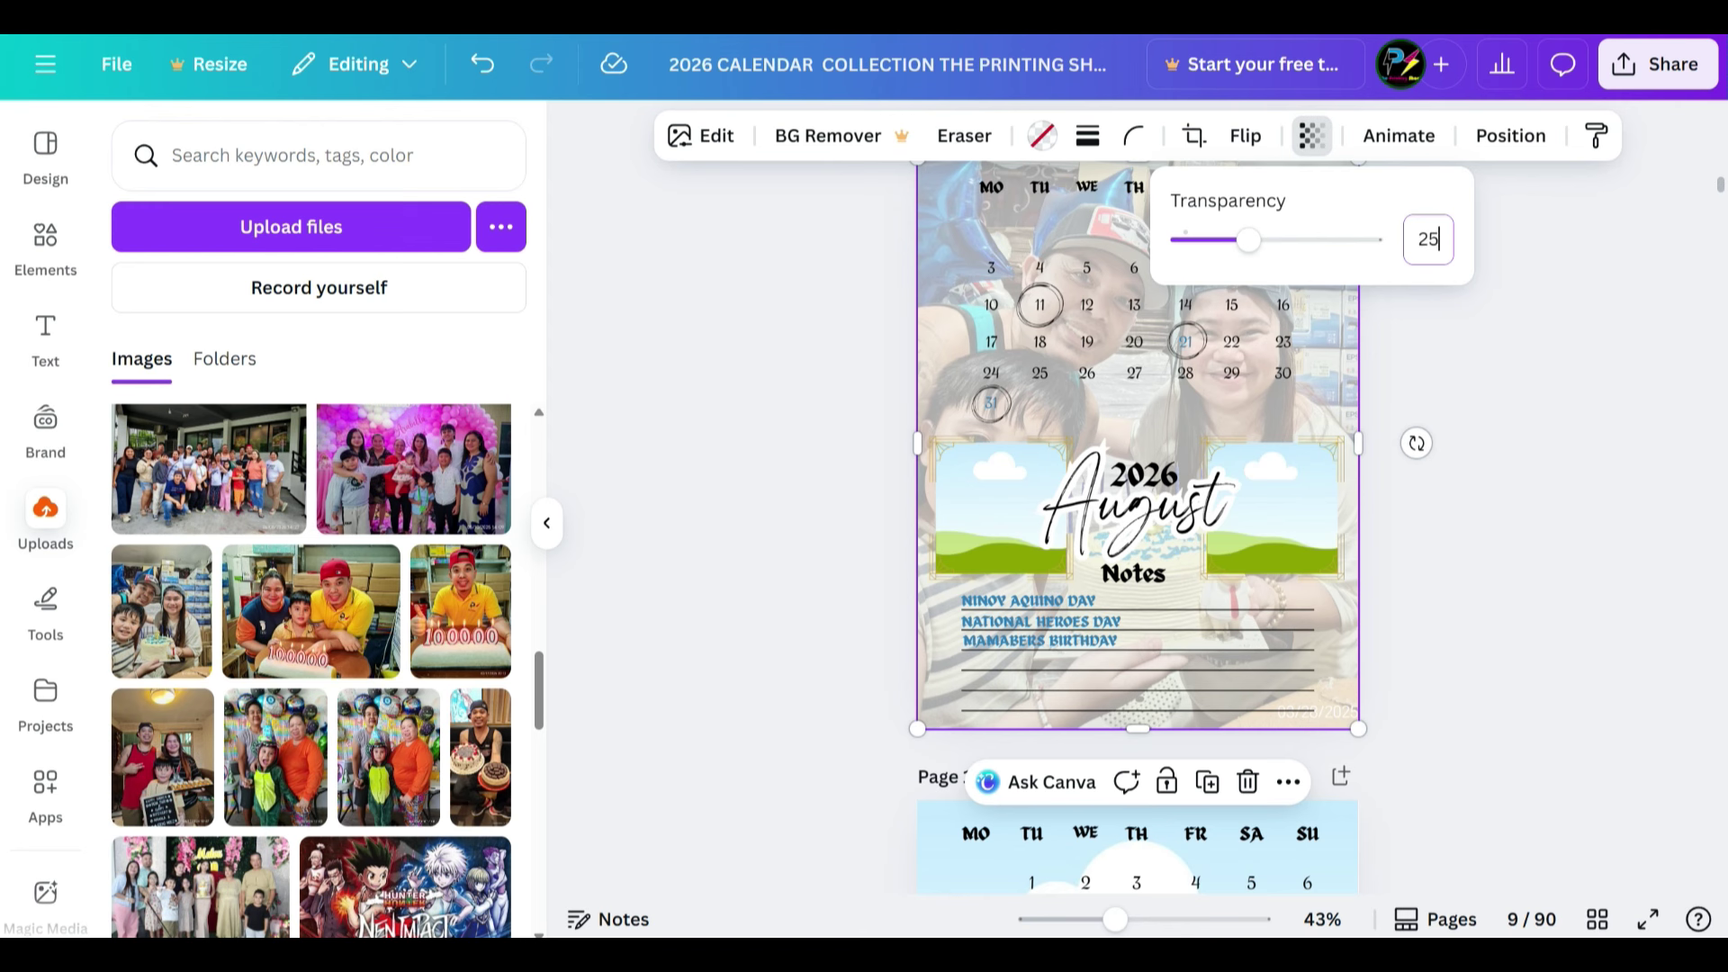
pyautogui.press('Return')
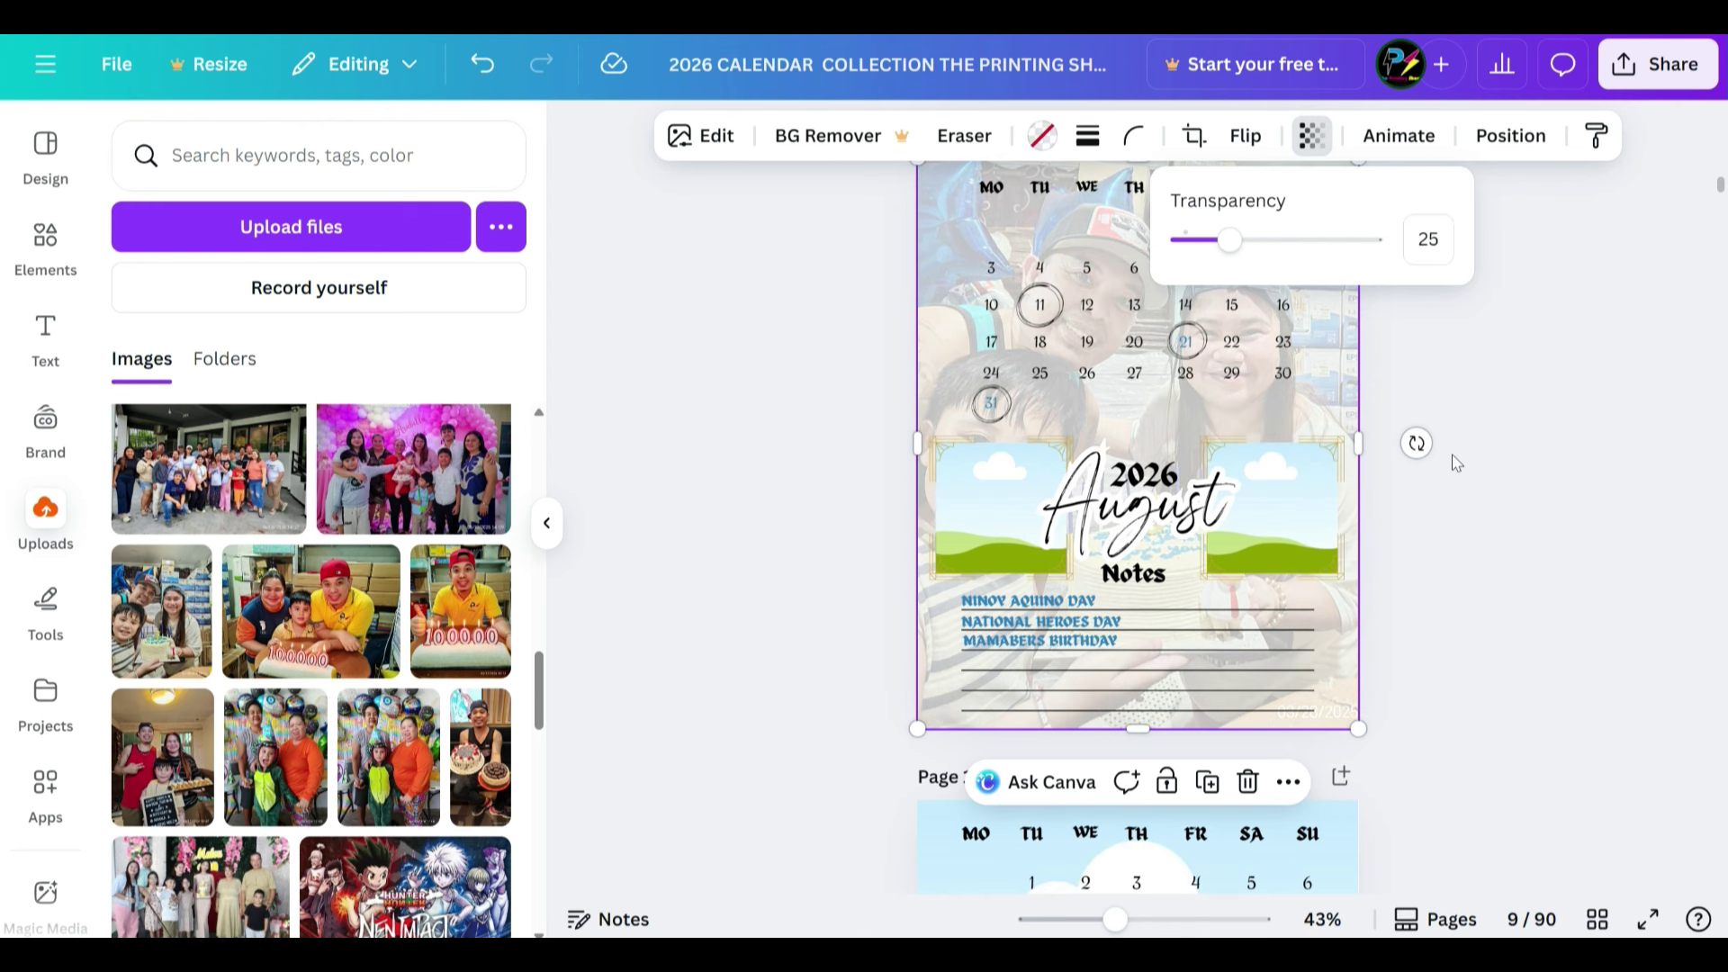
# Fill the frames beside the August title with uploaded photos: the family with the letter board on the left, the three-person cake photo on the right.
pyautogui.moveTo(162, 756); pyautogui.dragTo(990, 504)
pyautogui.moveTo(279, 628); pyautogui.dragTo(1260, 527)
pyautogui.click(1477, 396)
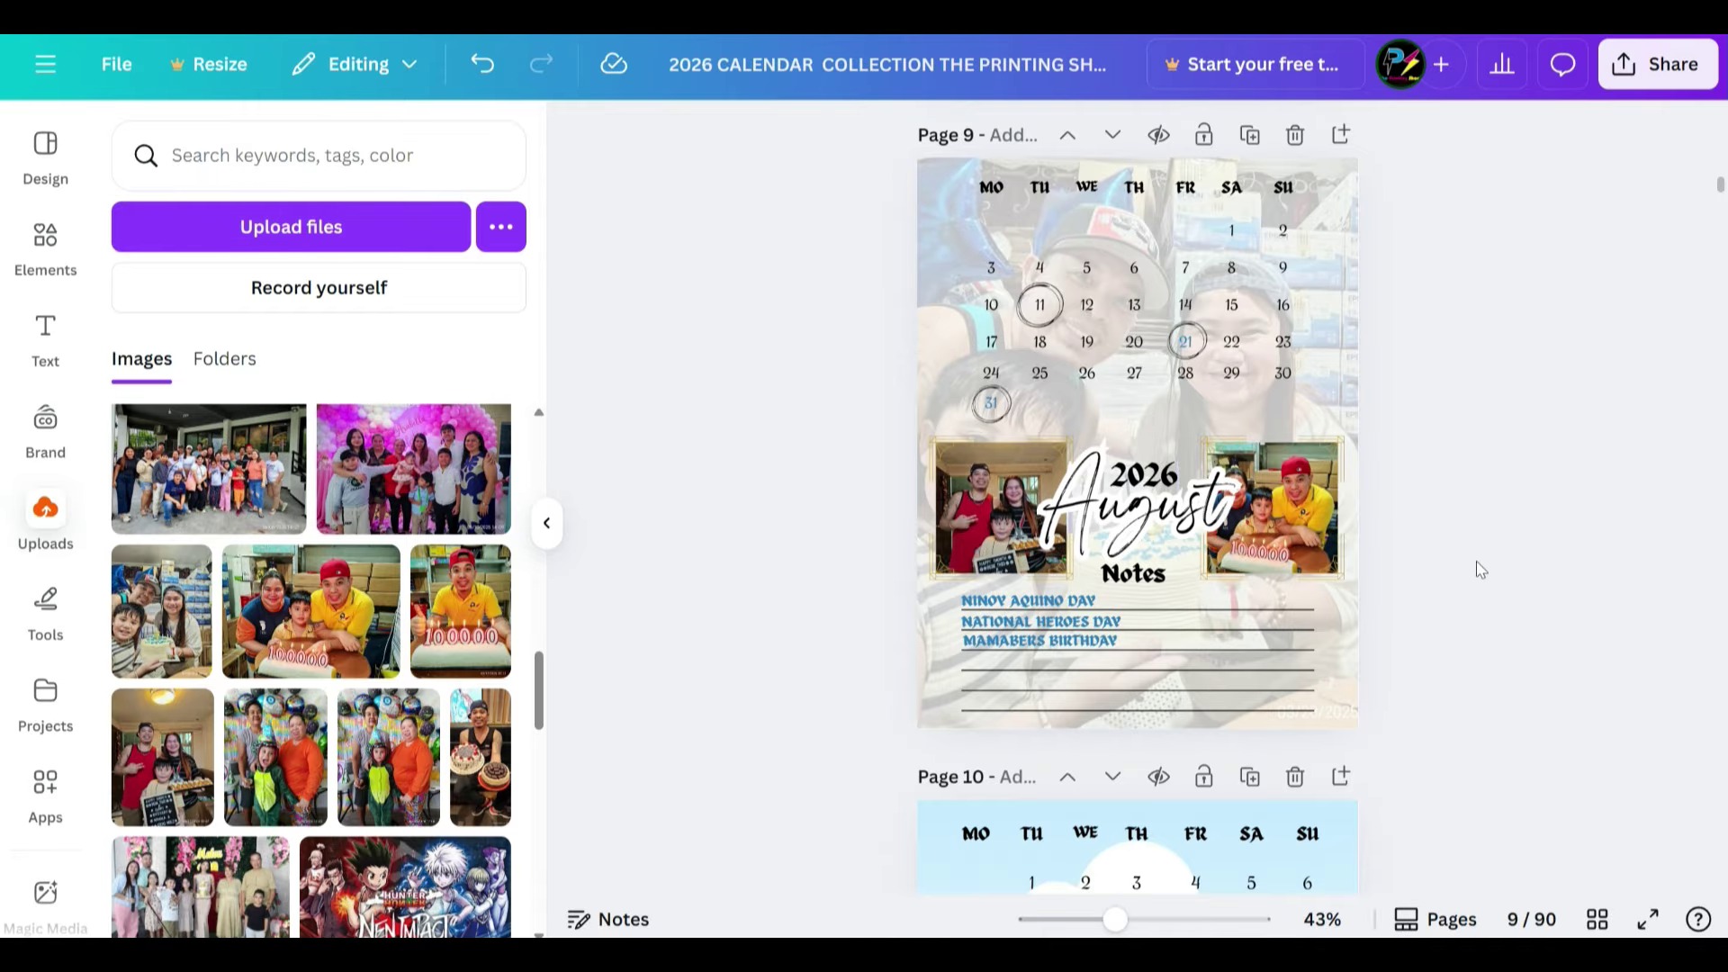
# Examine the remaining 2026 calendar layouts, first page by page and in the grid overview down to the watercolour animal designs.
pyautogui.scroll(-20, 1390, 606)
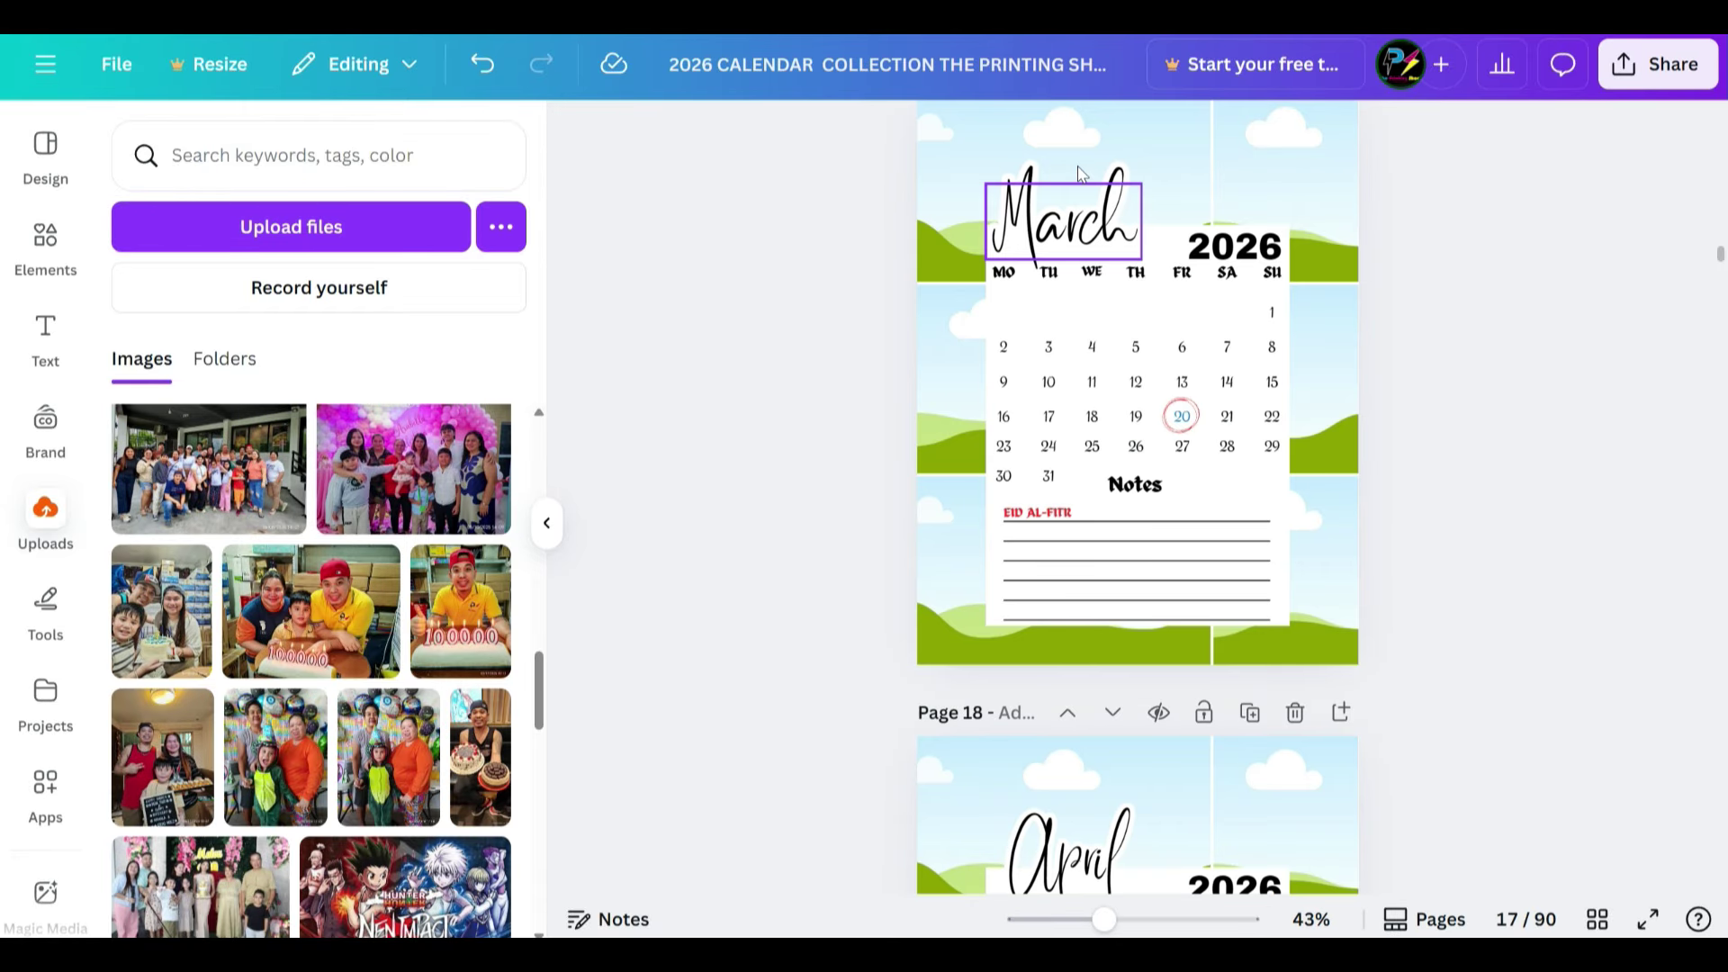
pyautogui.scroll(-12, 1463, 625)
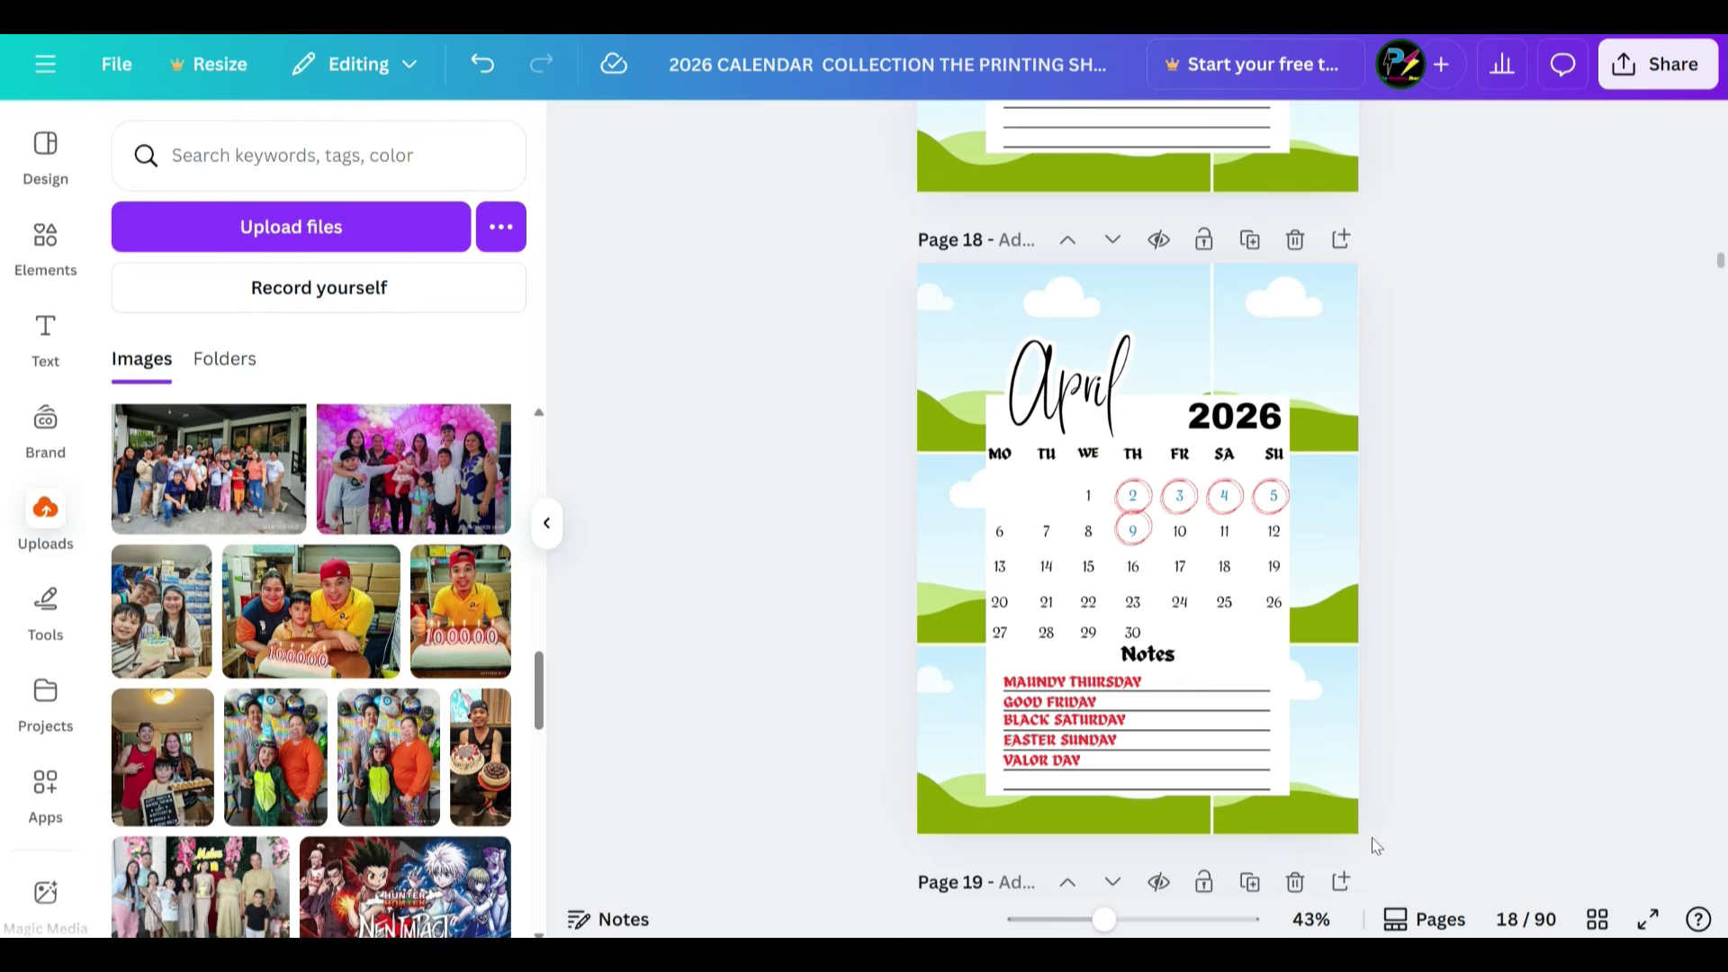
pyautogui.scroll(-20, 1390, 699)
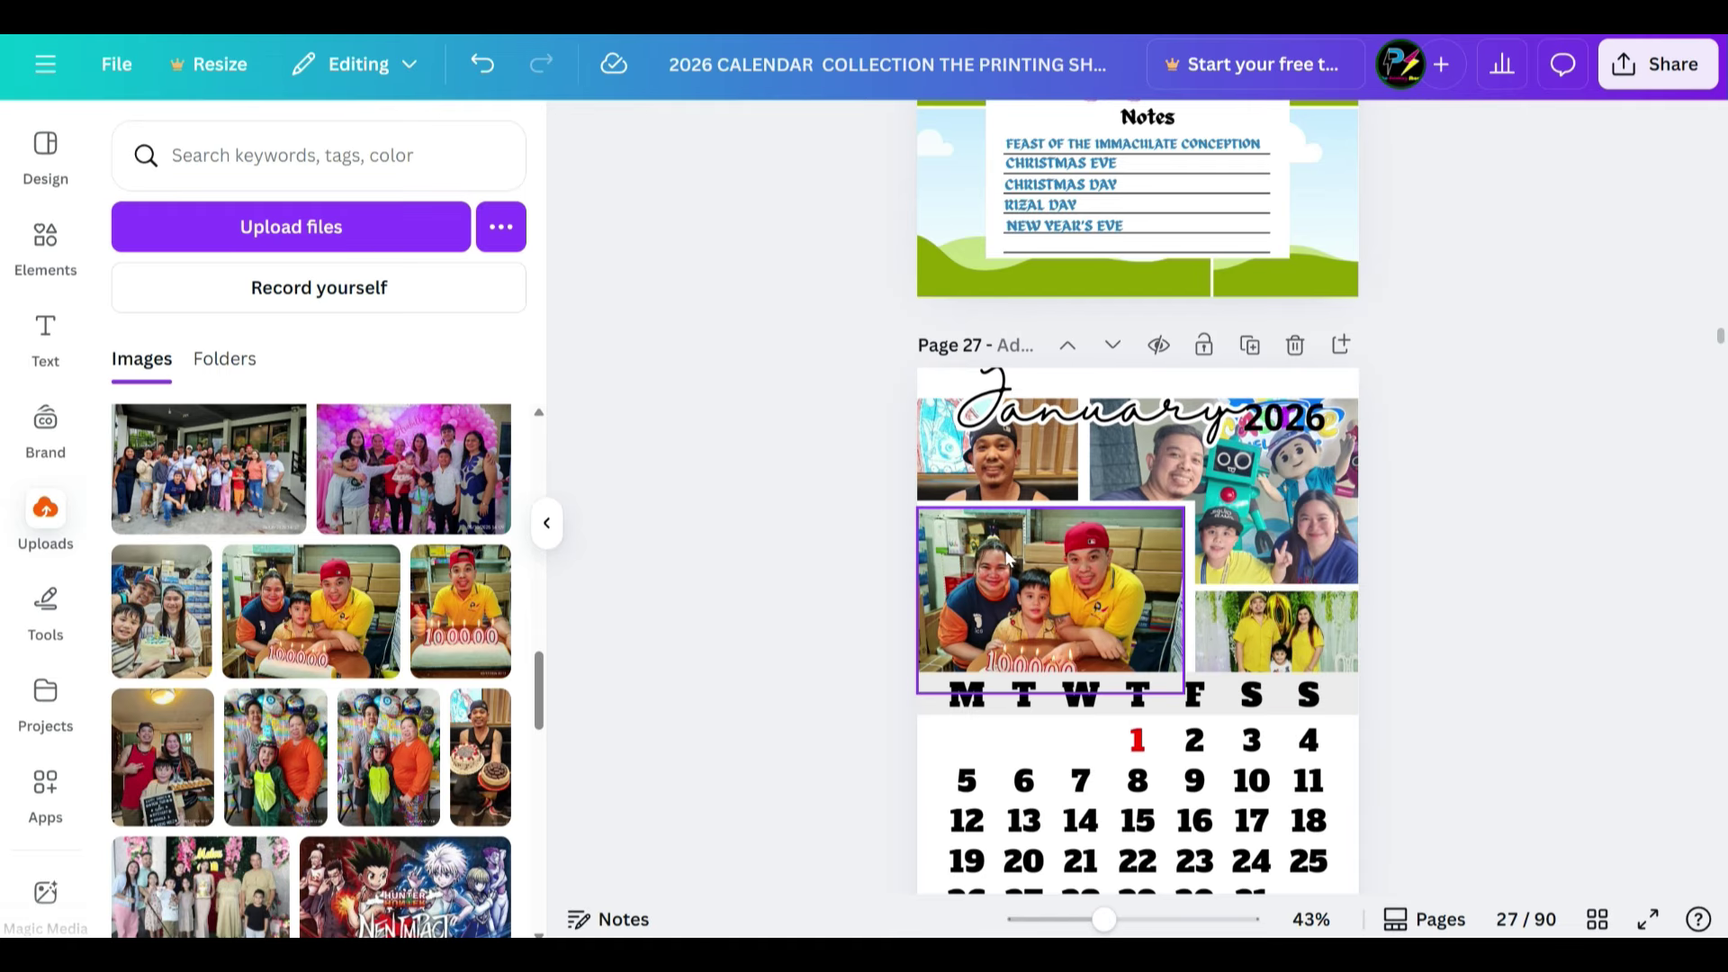
pyautogui.scroll(-20, 1559, 565)
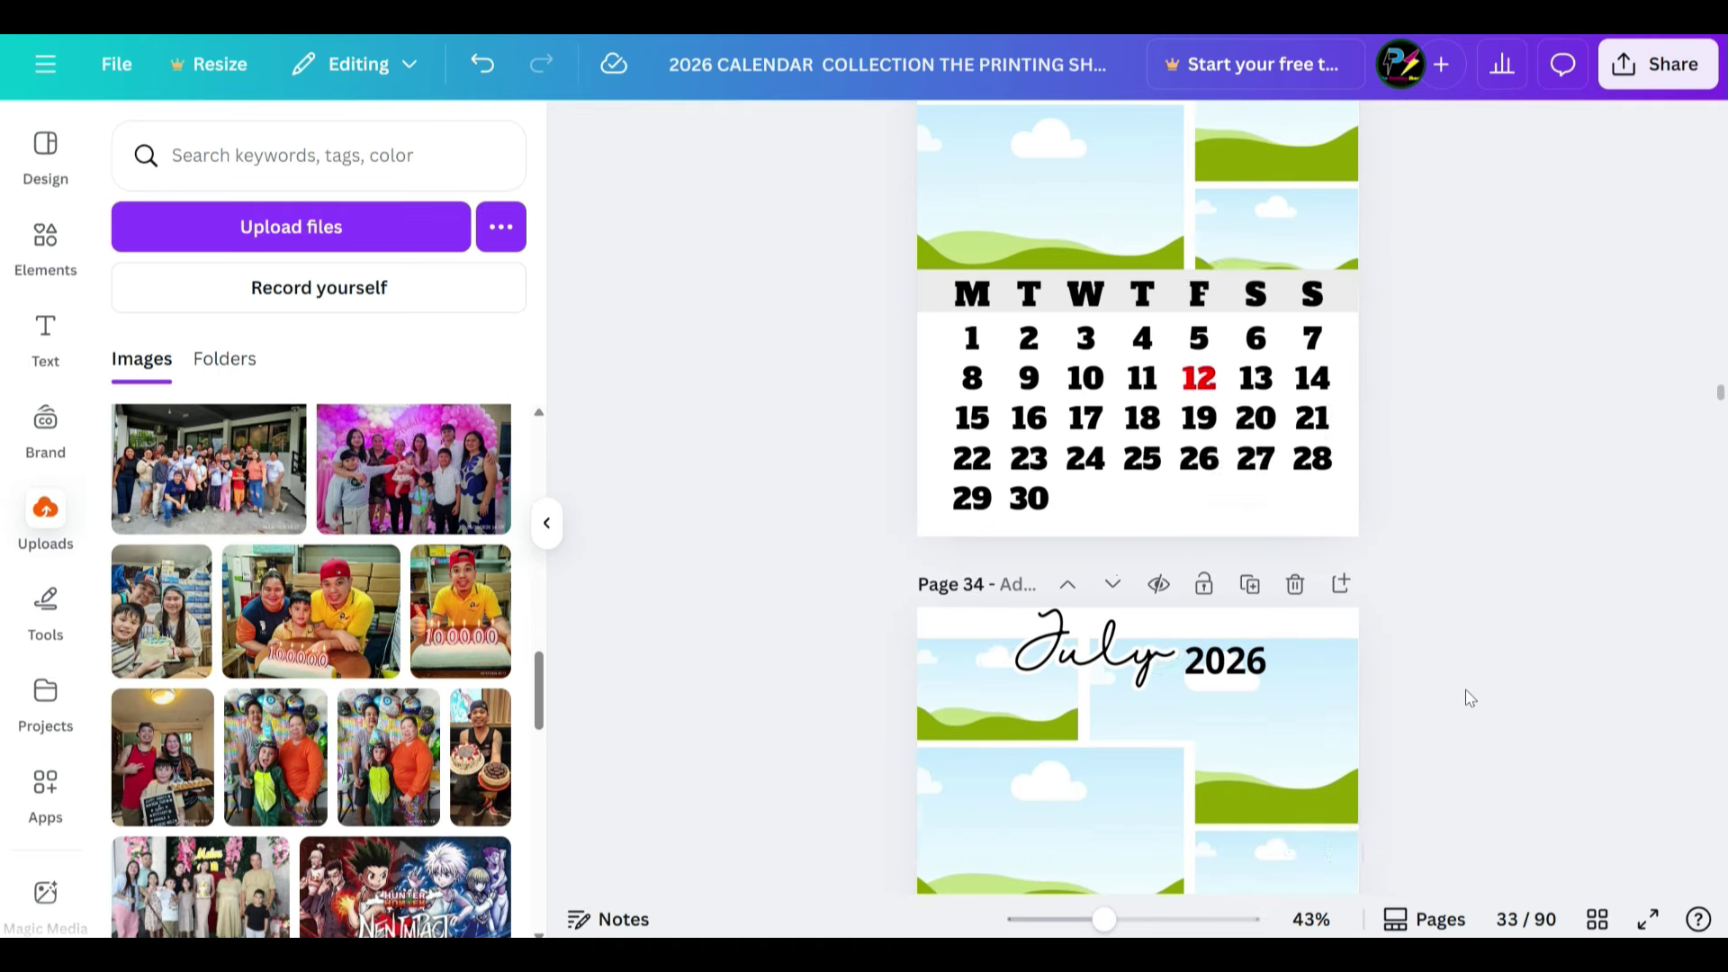
pyautogui.scroll(-14, 1474, 706)
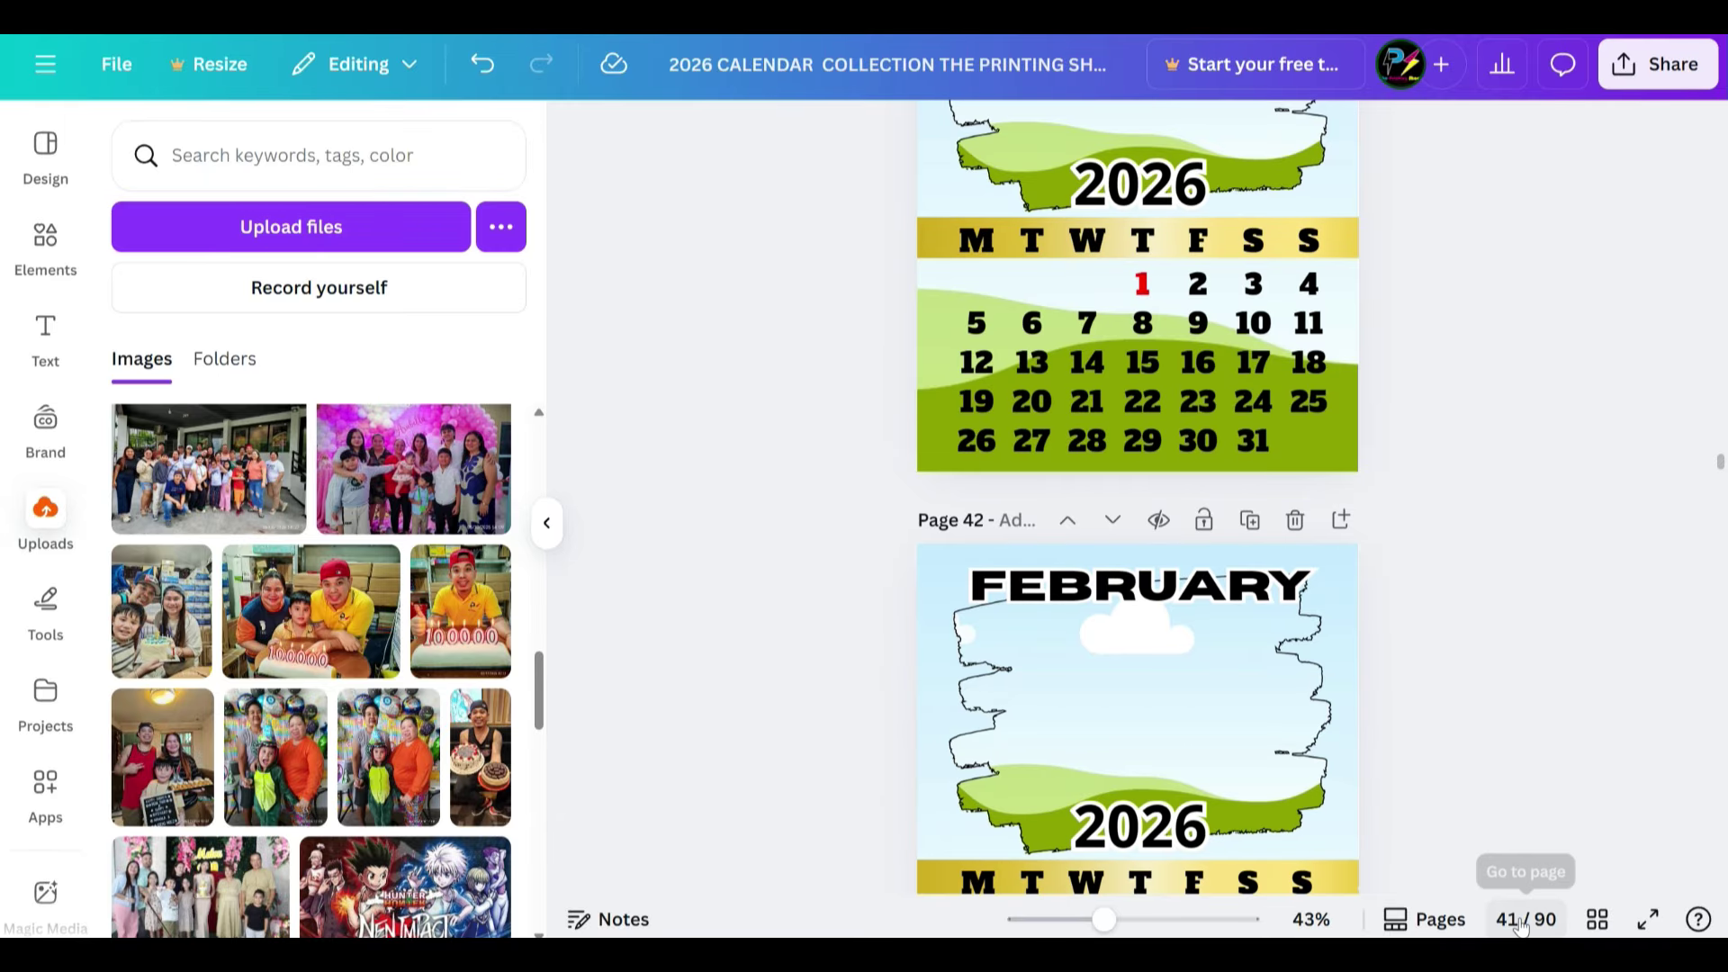
pyautogui.click(1611, 923)
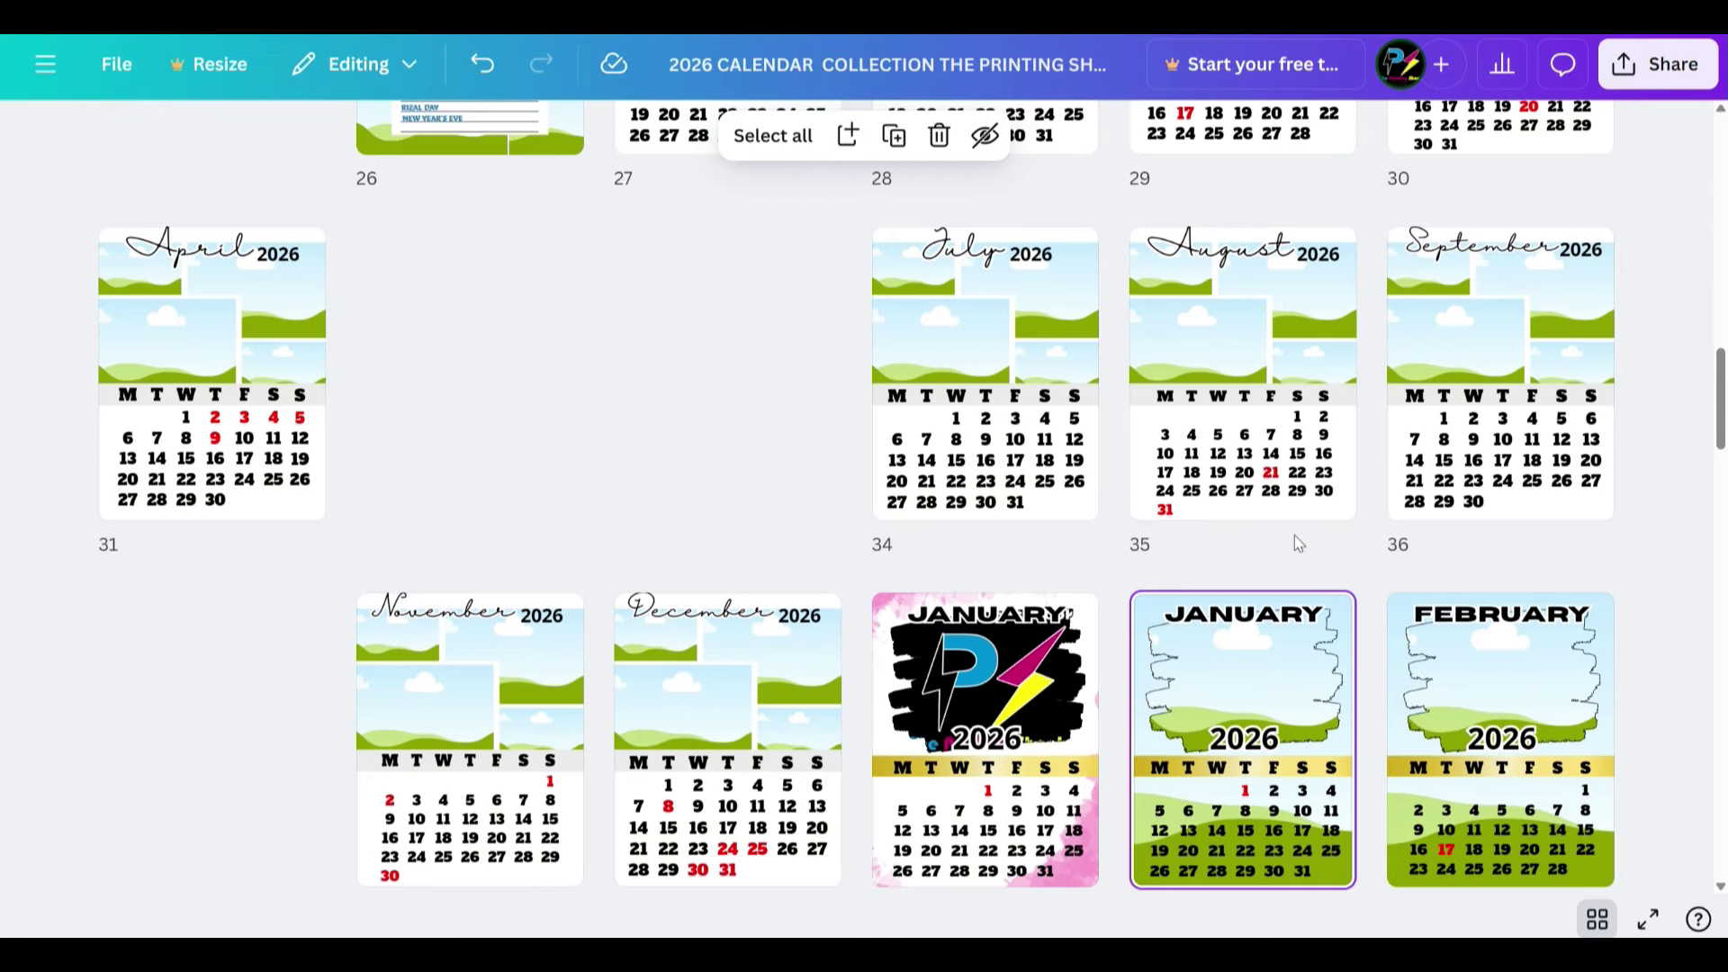
pyautogui.scroll(-5, 1171, 443)
pyautogui.scroll(-20, 1171, 443)
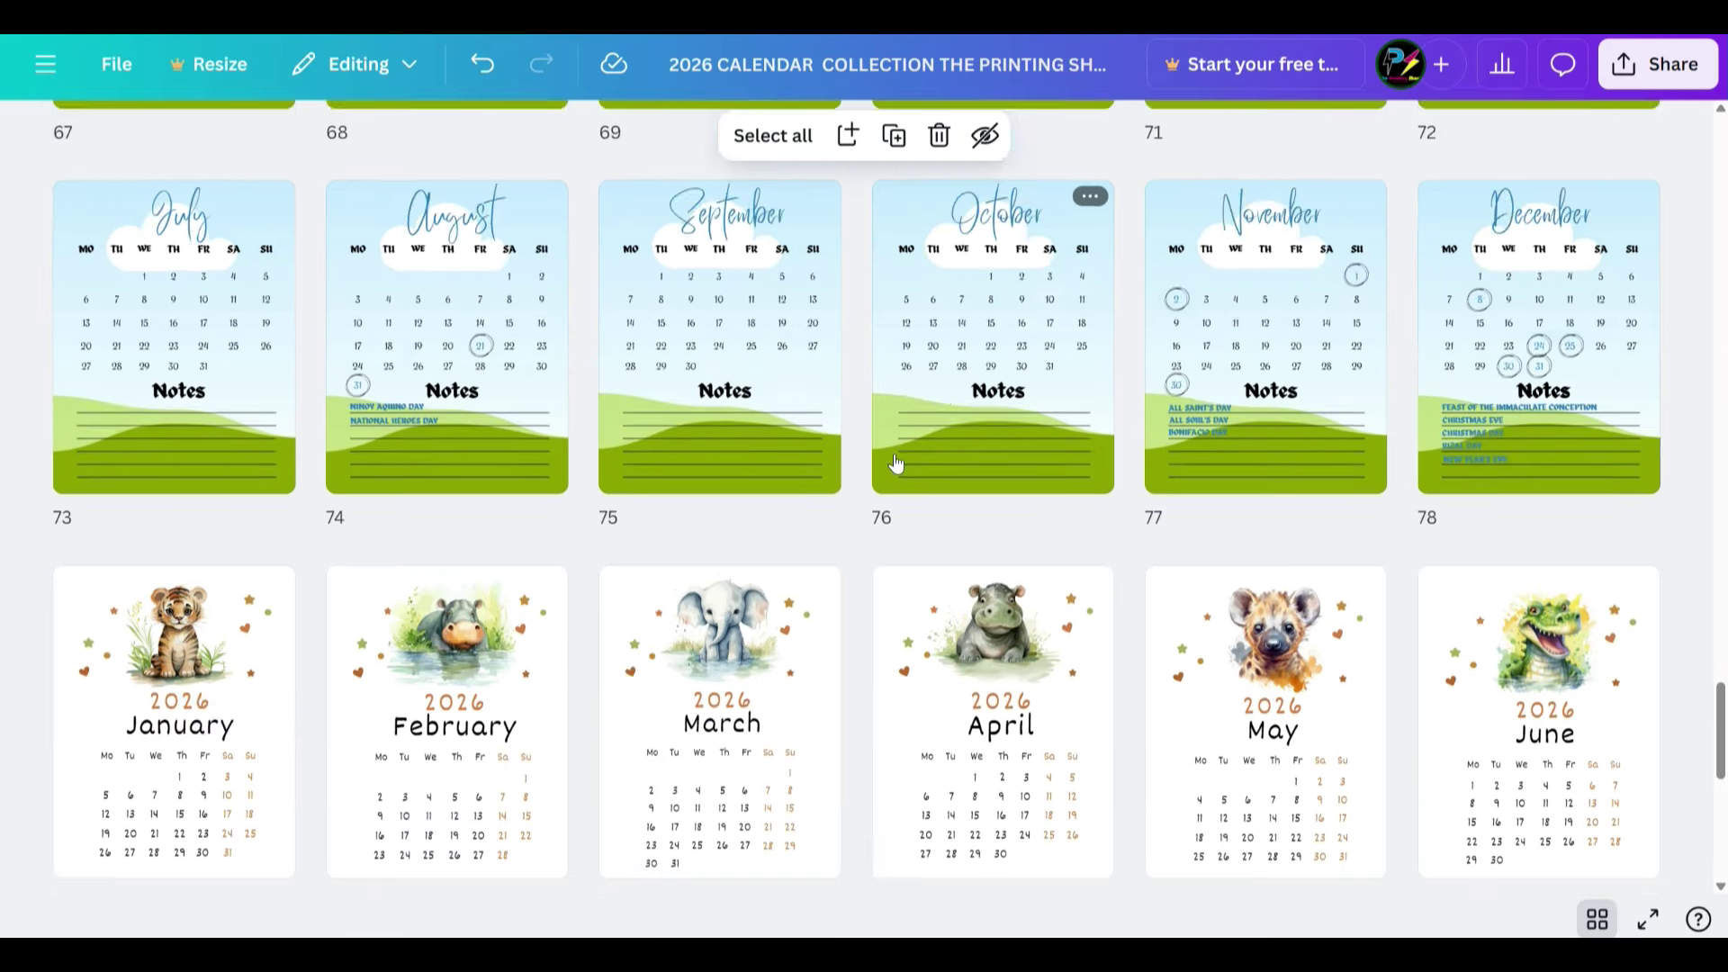
pyautogui.scroll(-10, 895, 463)
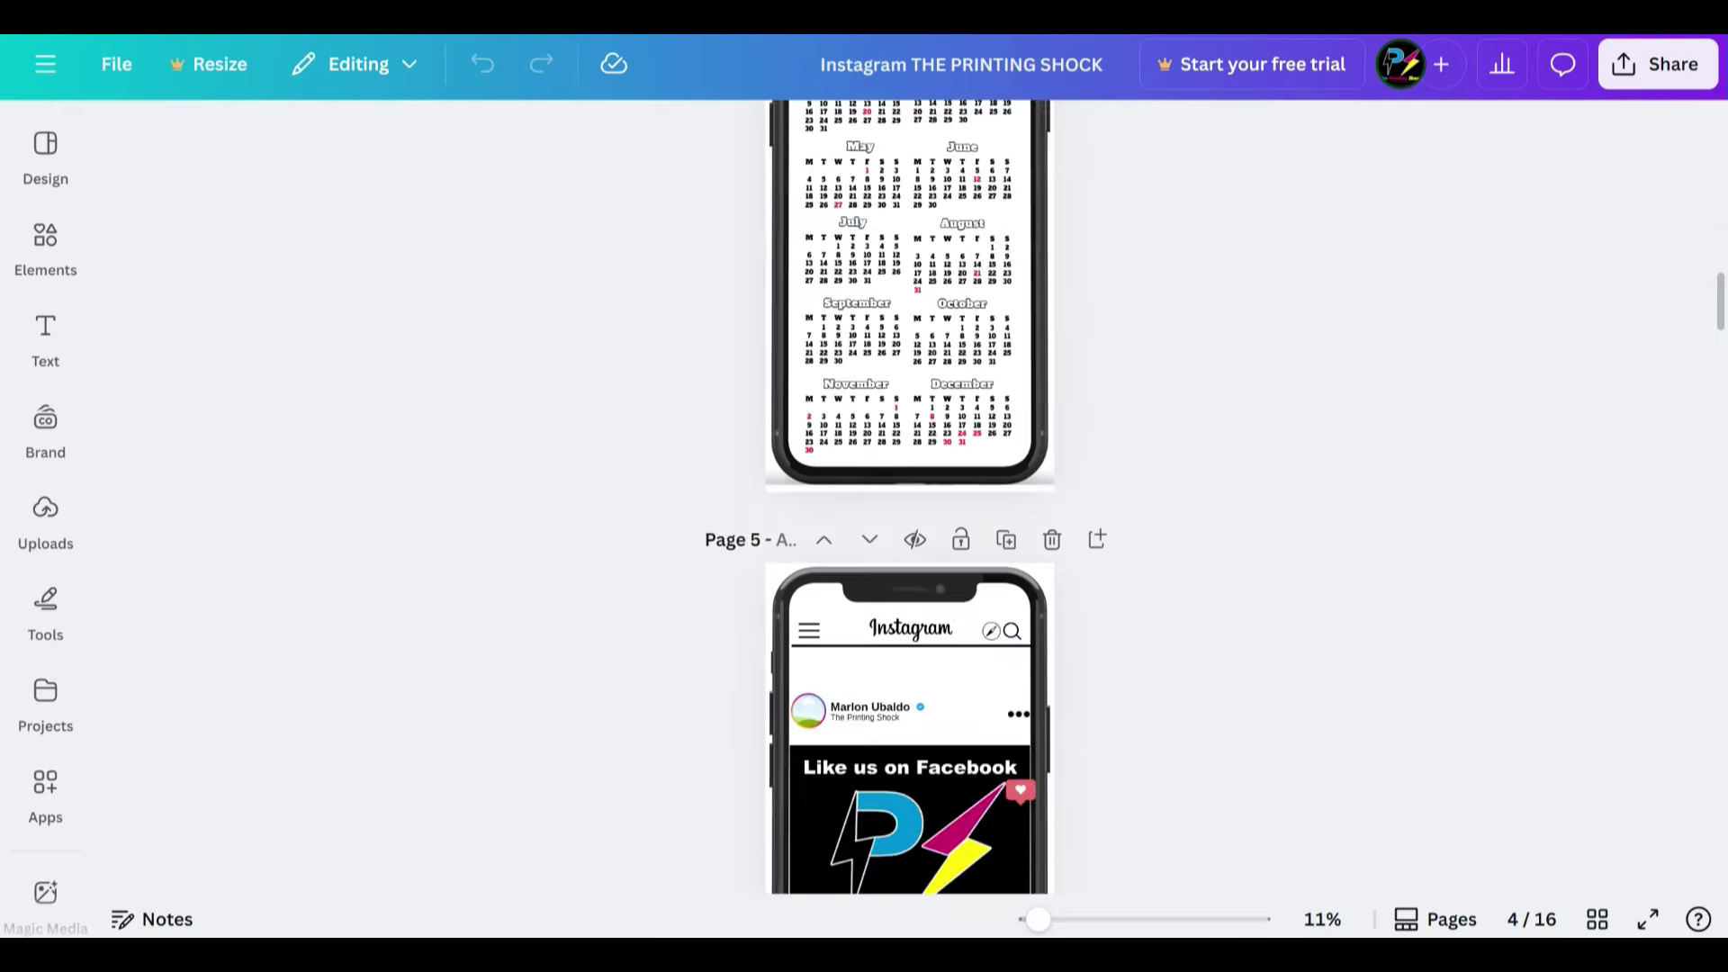
# In the Instagram THE PRINTING SHOCK design, examine the profile mockup on page 1 and the recently used elements for its icons and phone frames.
pyautogui.scroll(8, 1067, 322)
pyautogui.scroll(10, 1067, 322)
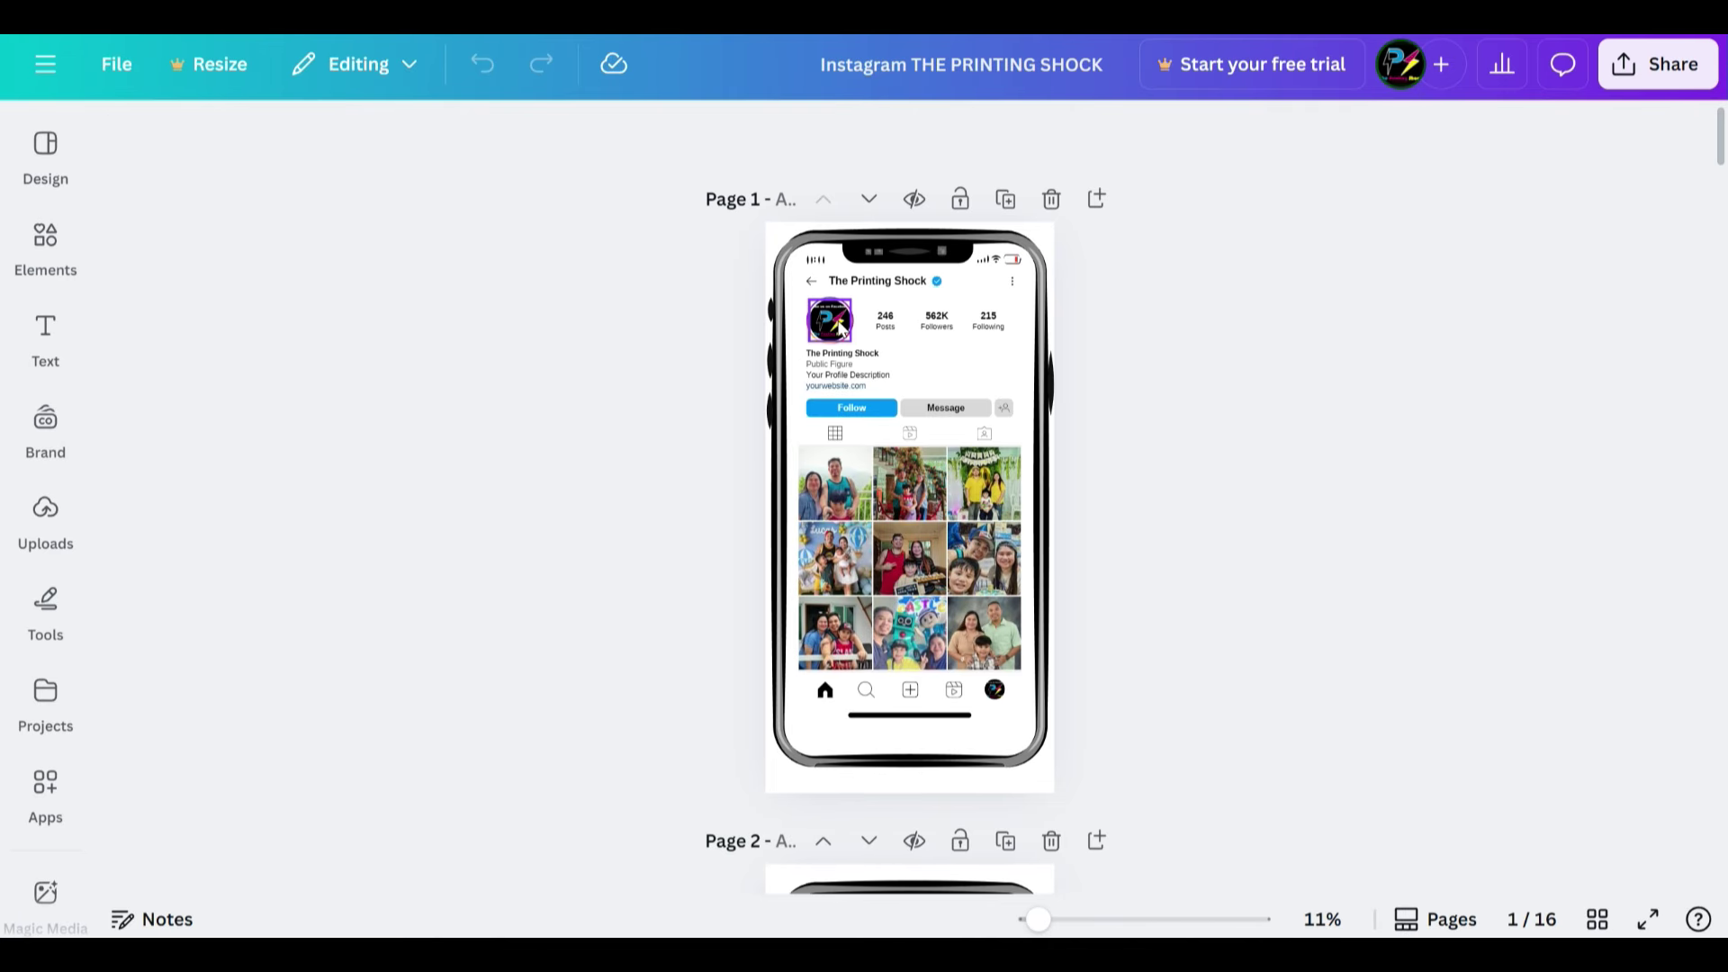
pyautogui.click(951, 325)
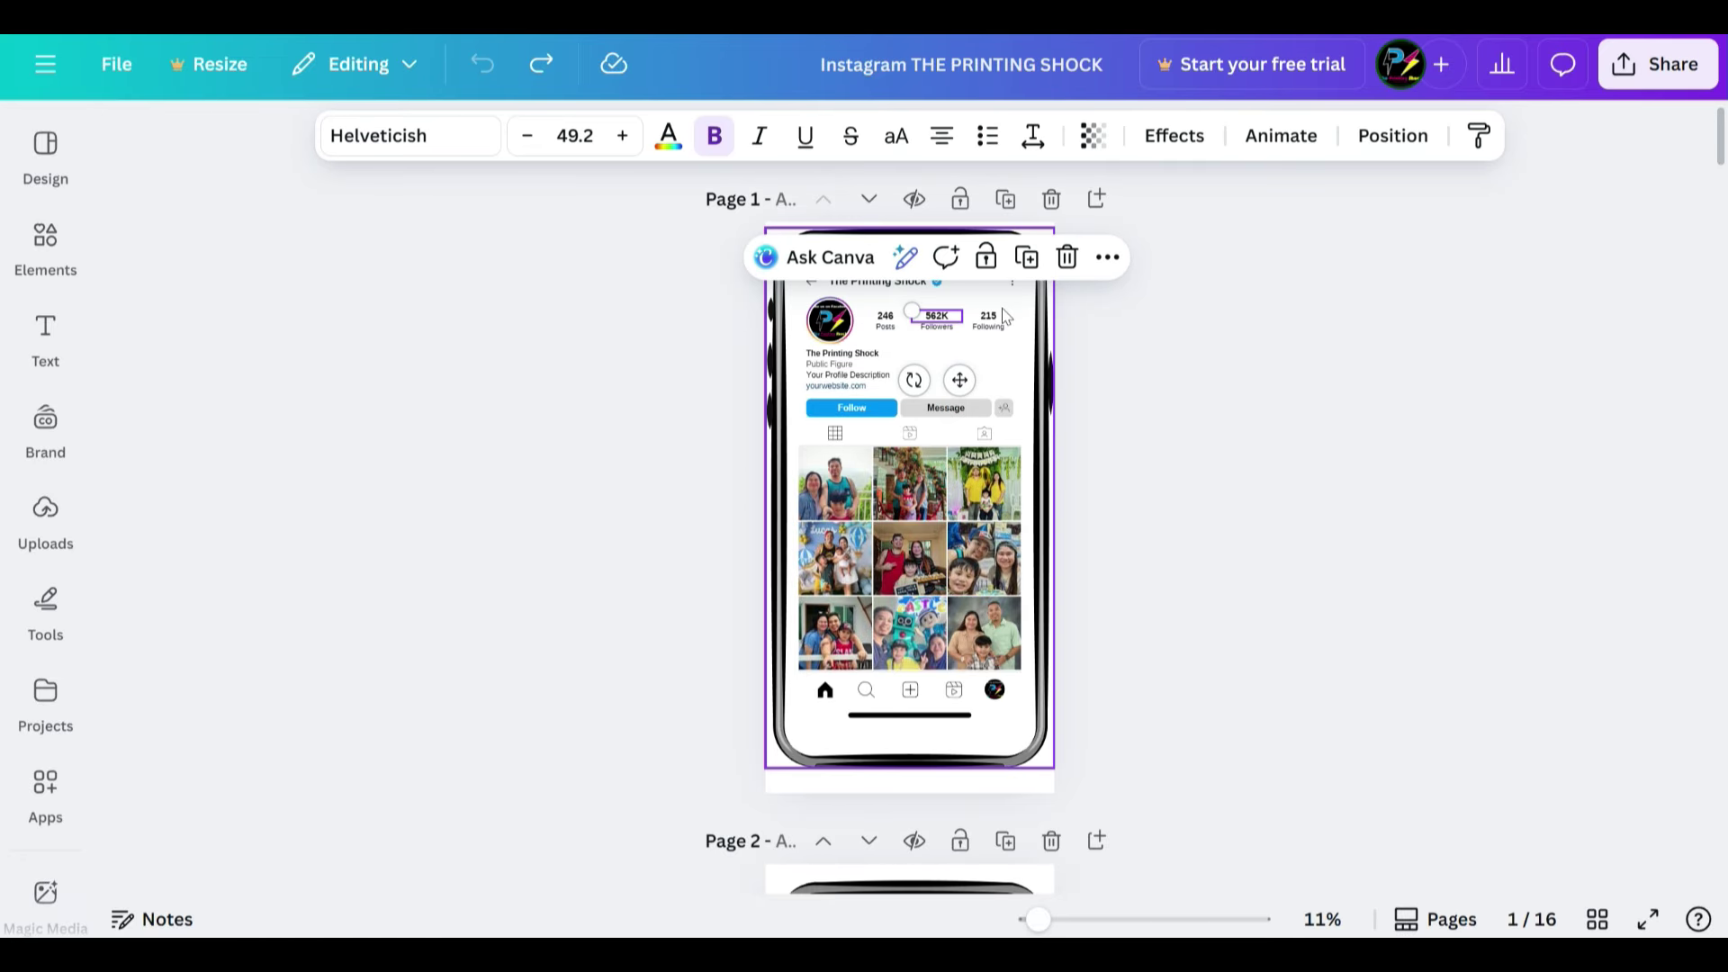
pyautogui.click(1168, 307)
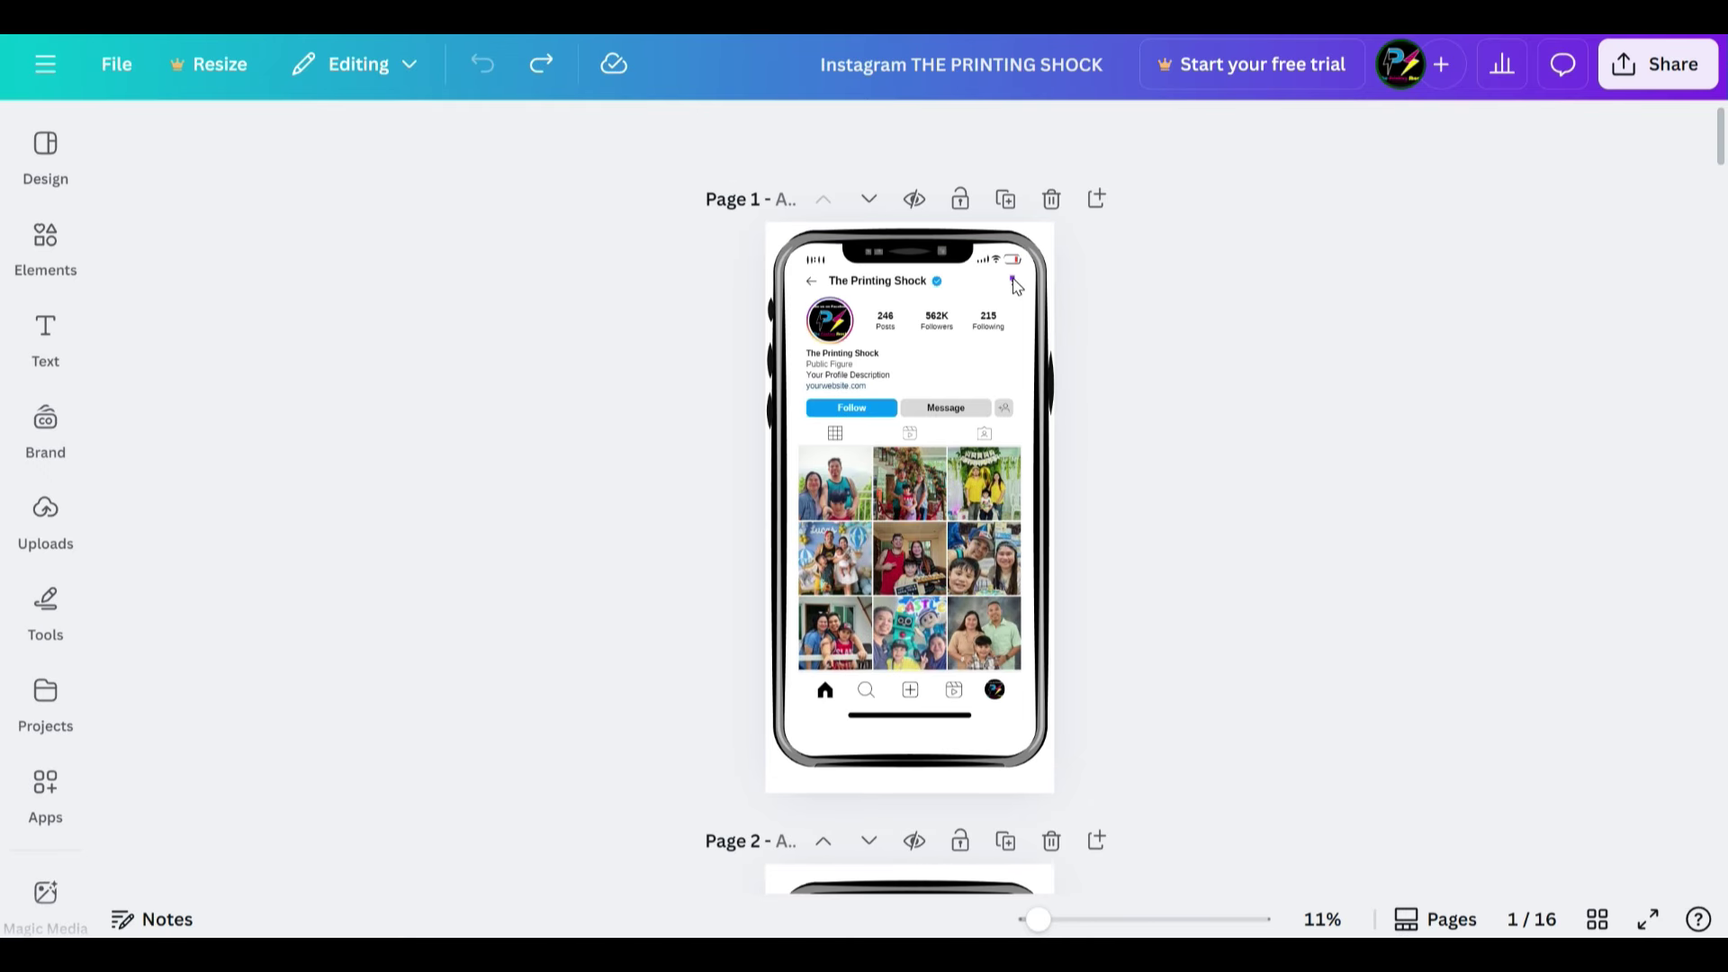
pyautogui.click(45, 243)
pyautogui.scroll(-2, 405, 423)
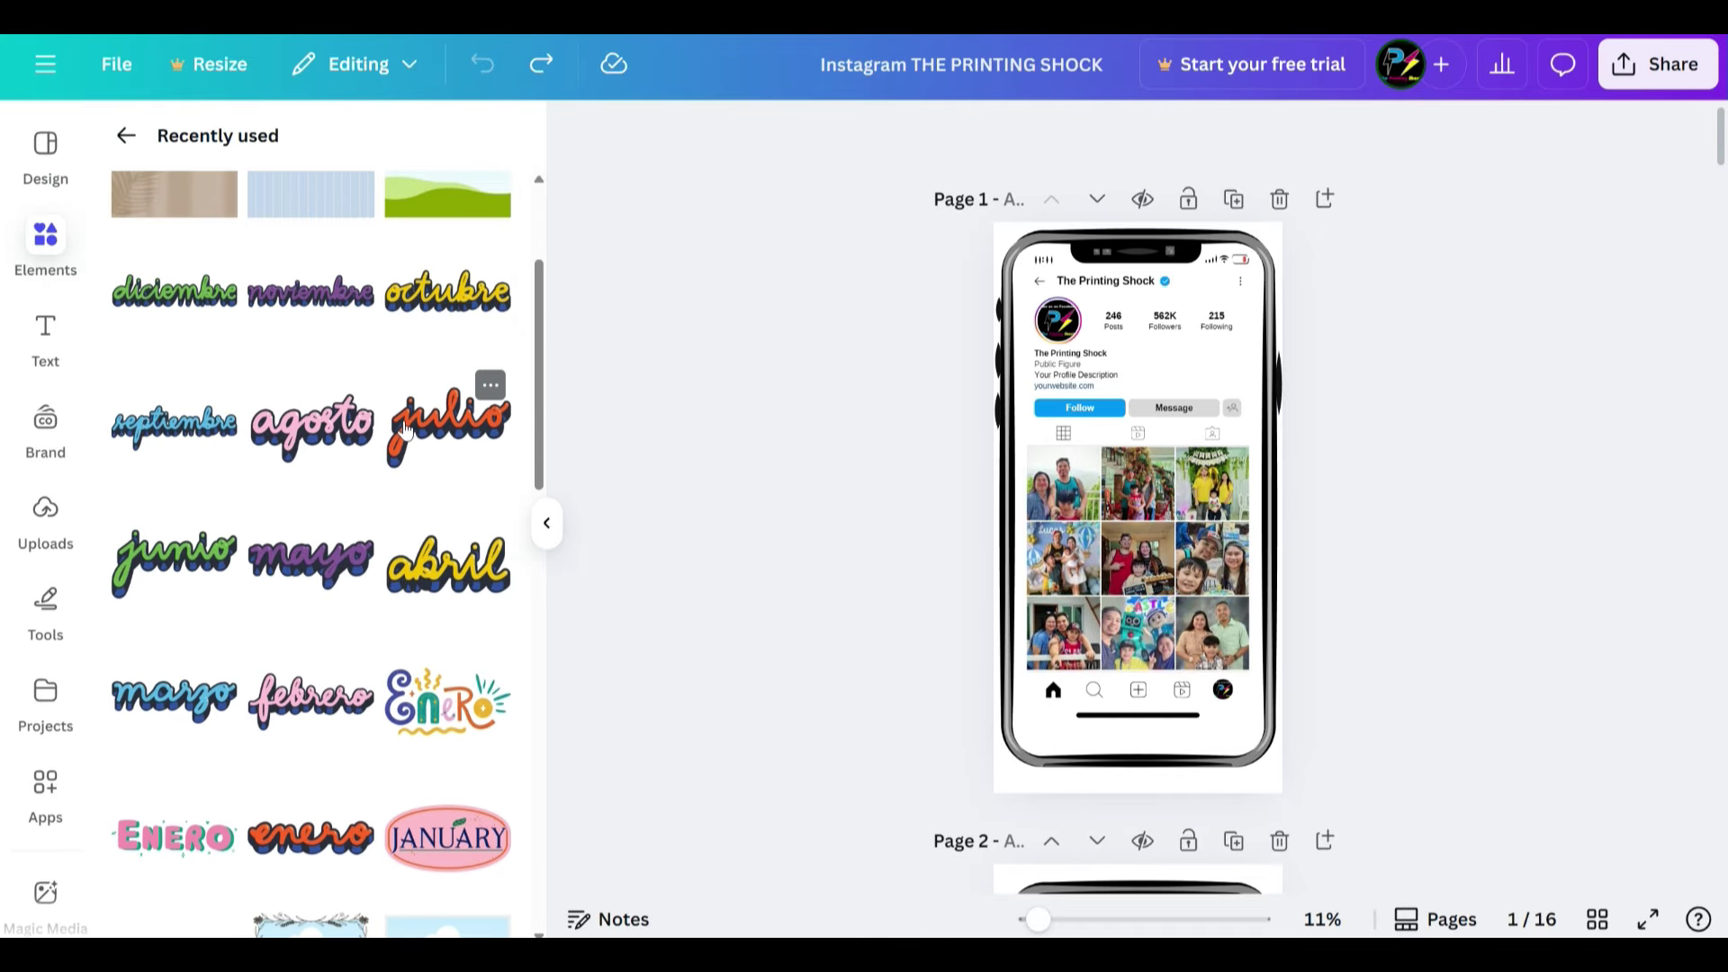
pyautogui.scroll(-15, 405, 430)
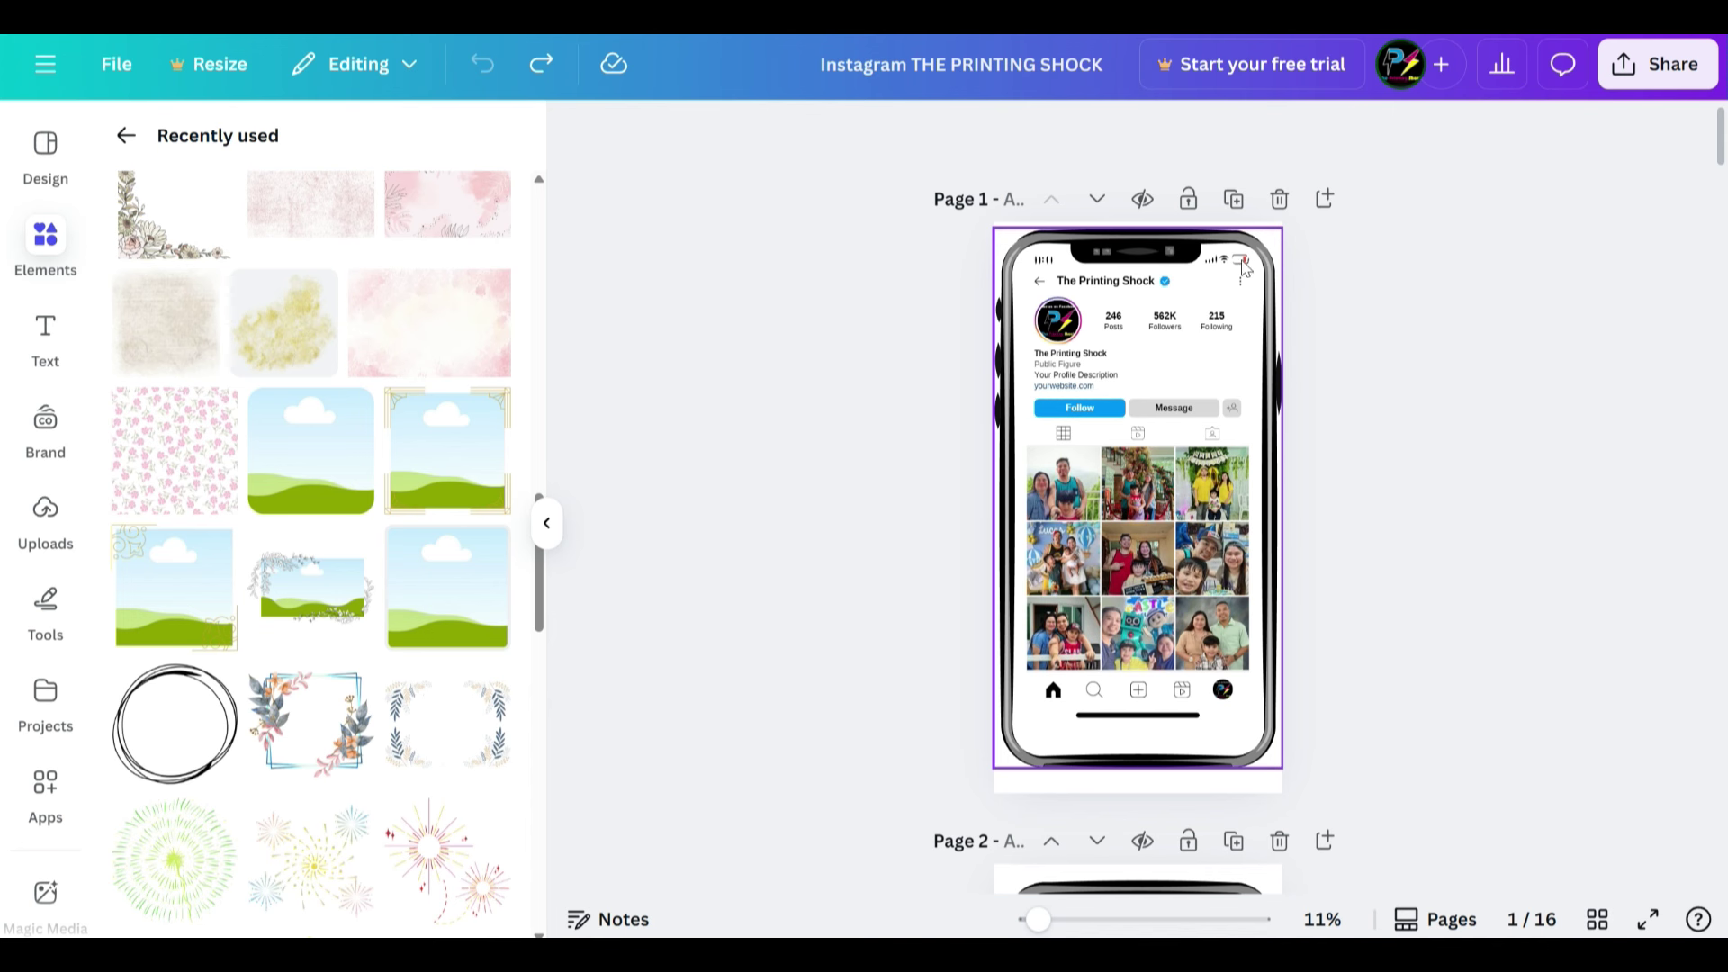
pyautogui.click(546, 523)
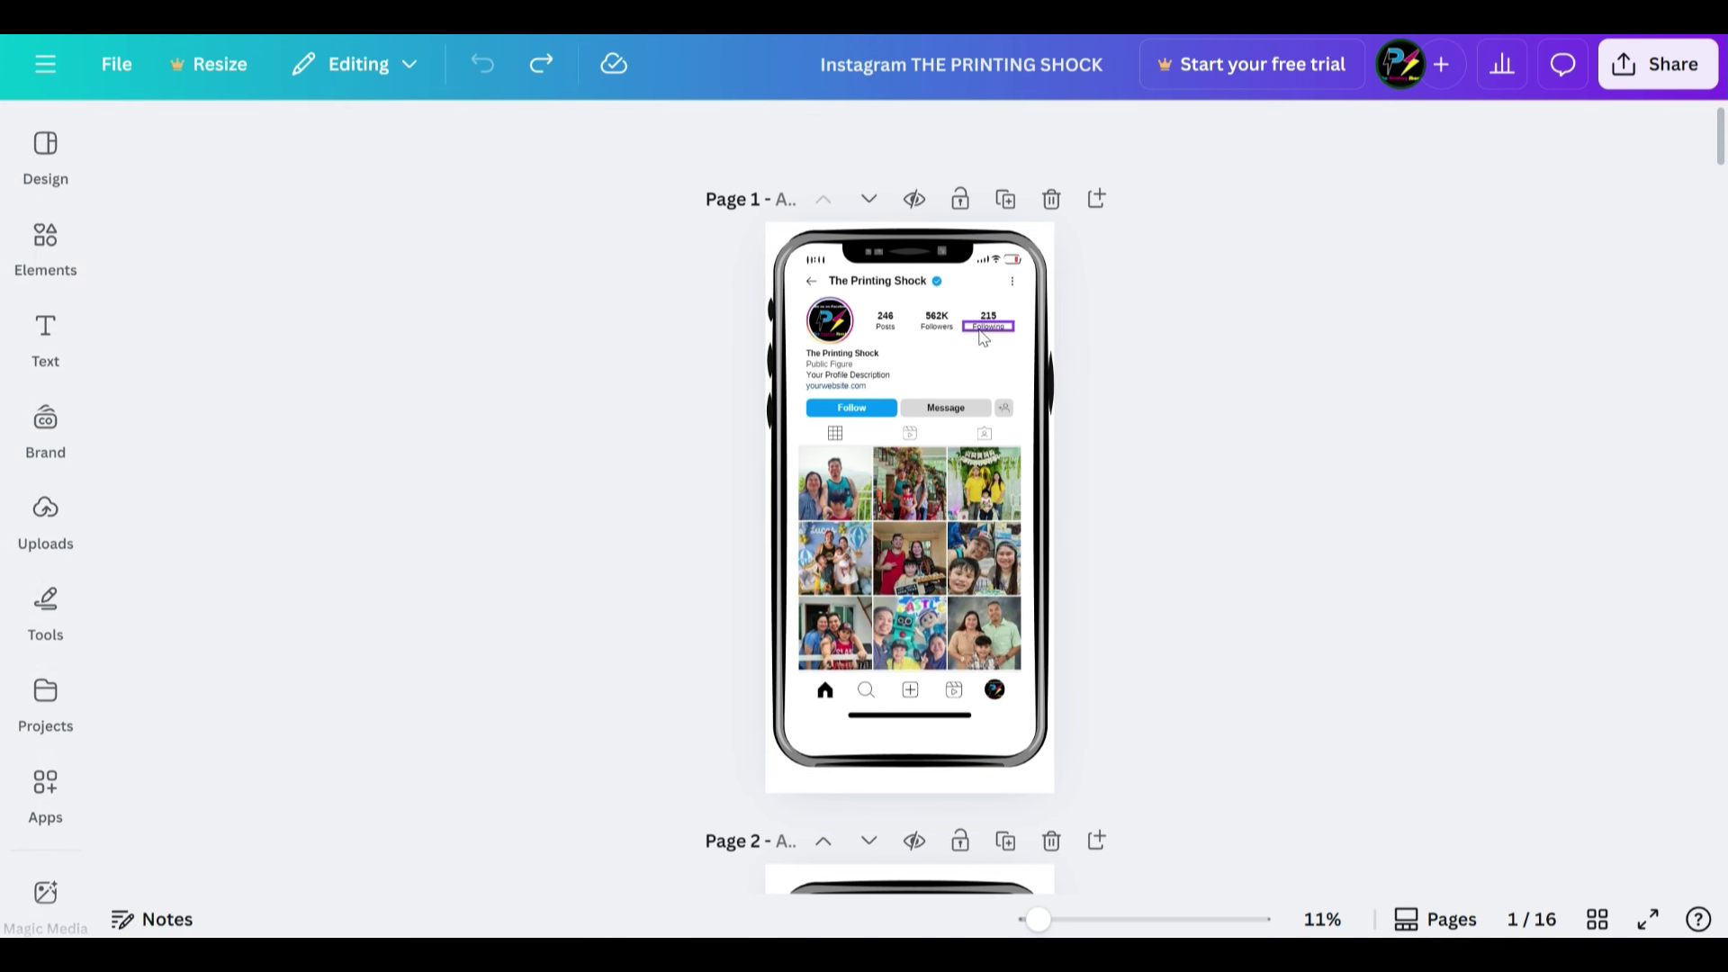
pyautogui.click(45, 243)
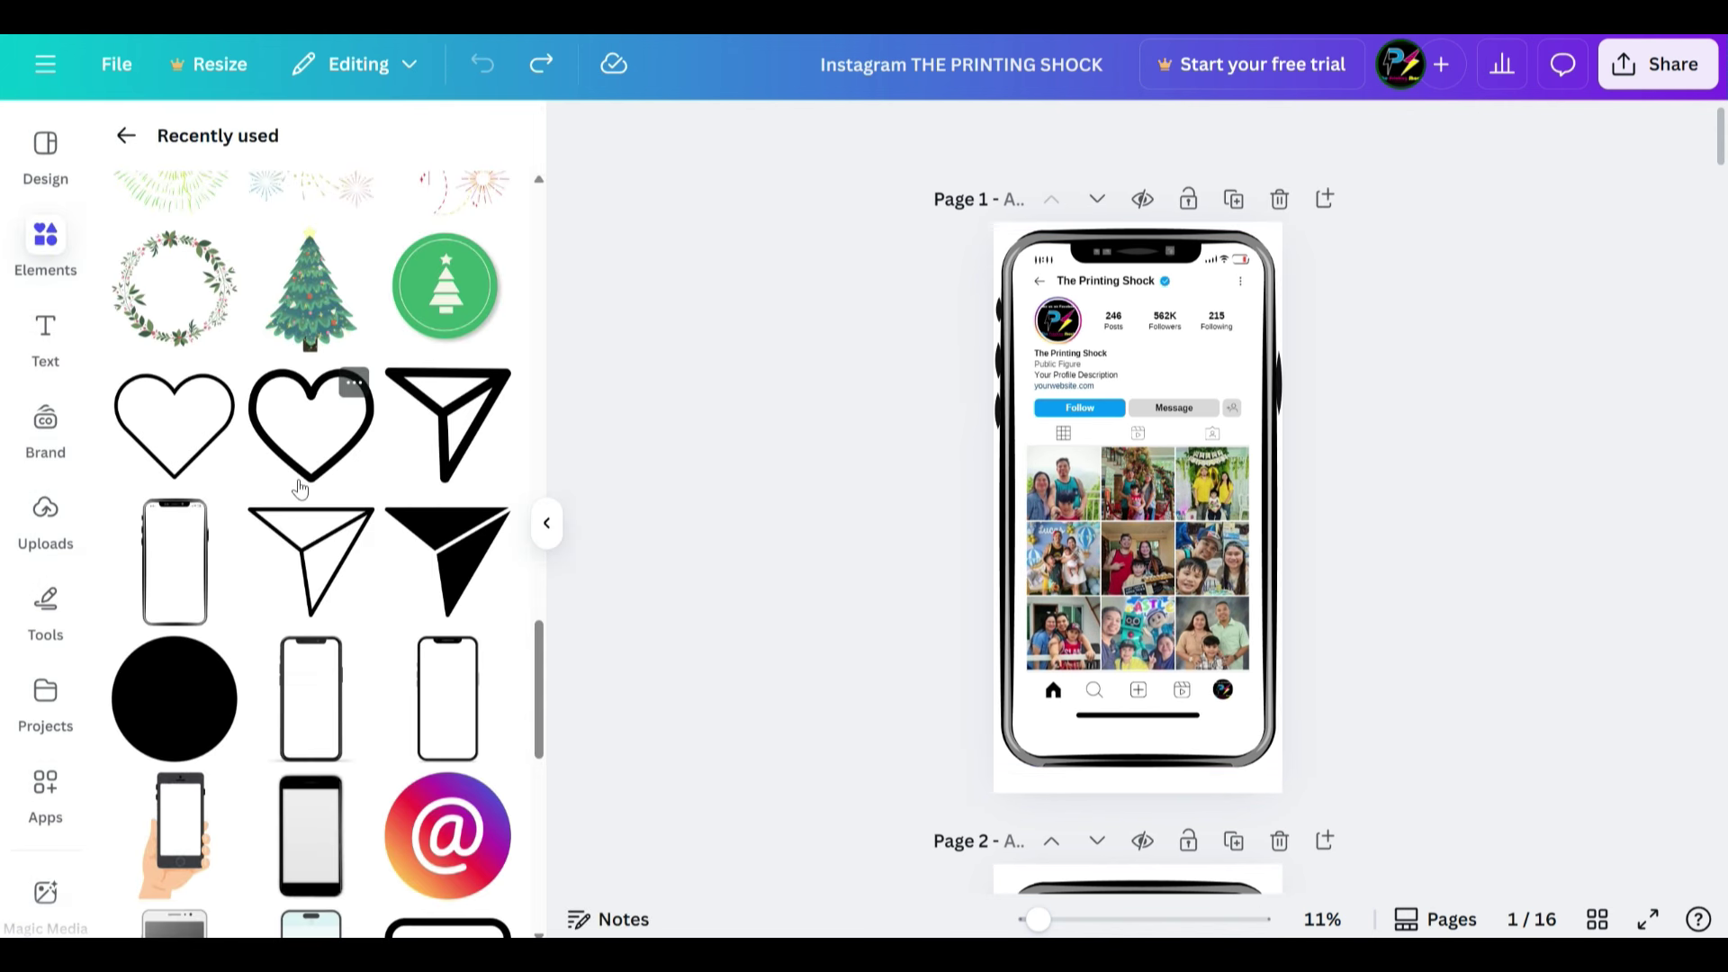
pyautogui.scroll(-10, 363, 475)
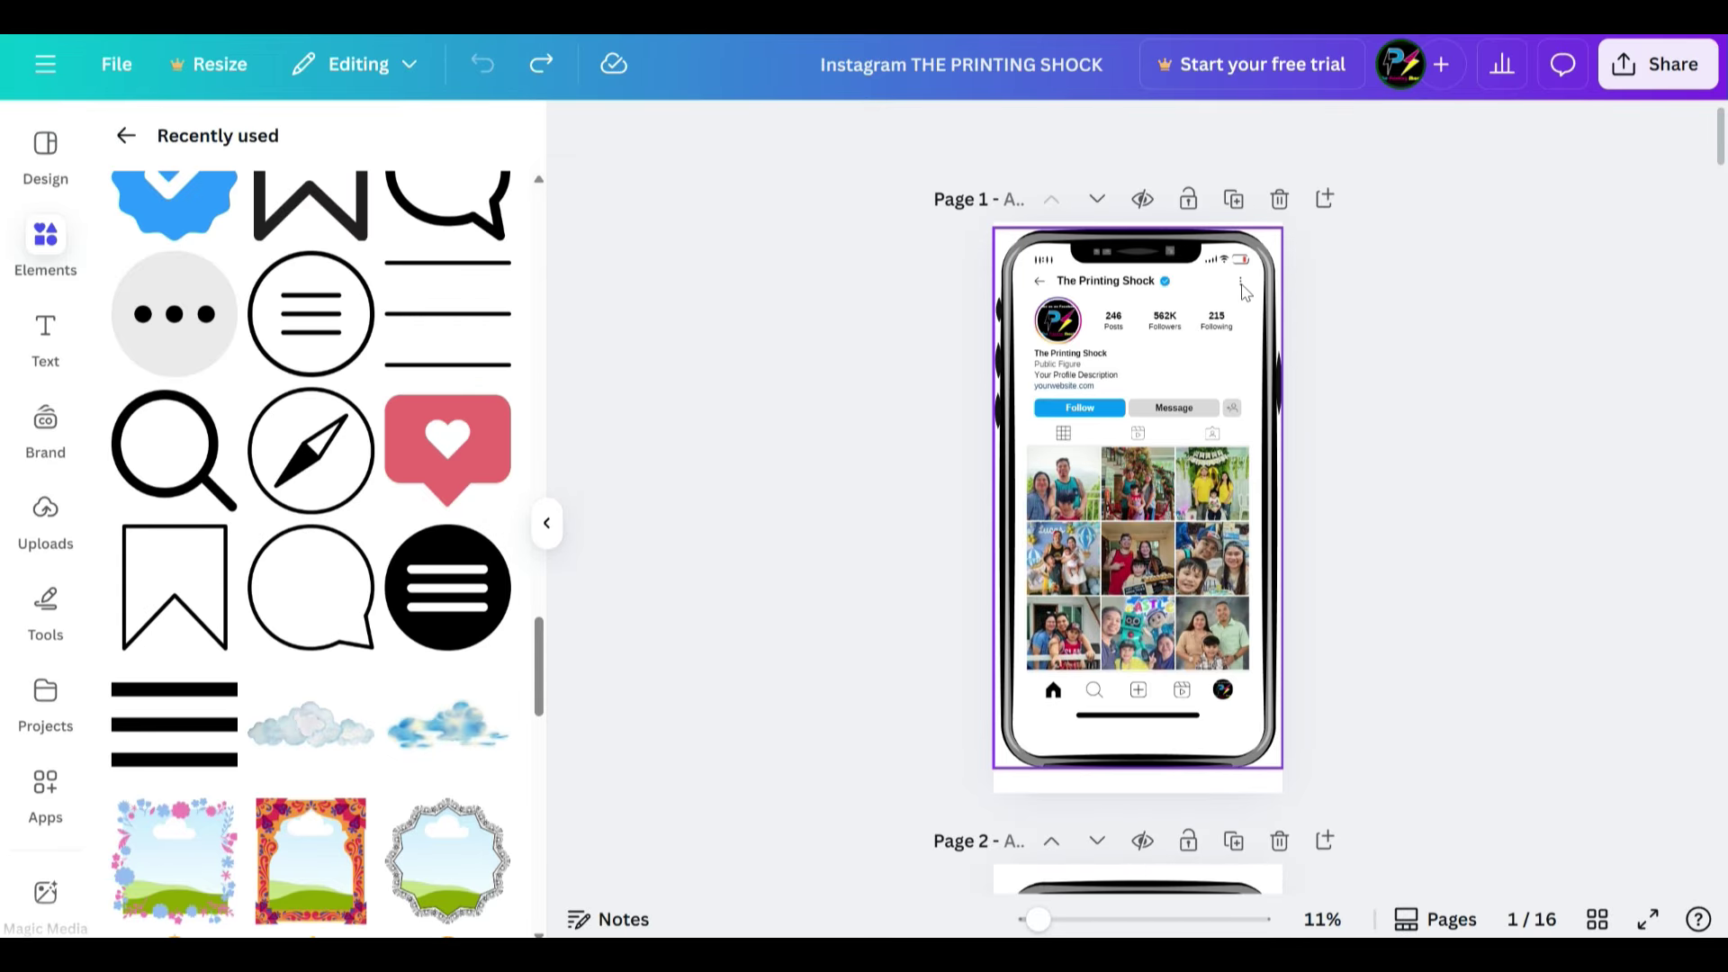
pyautogui.scroll(-5, 416, 578)
pyautogui.scroll(8, 417, 578)
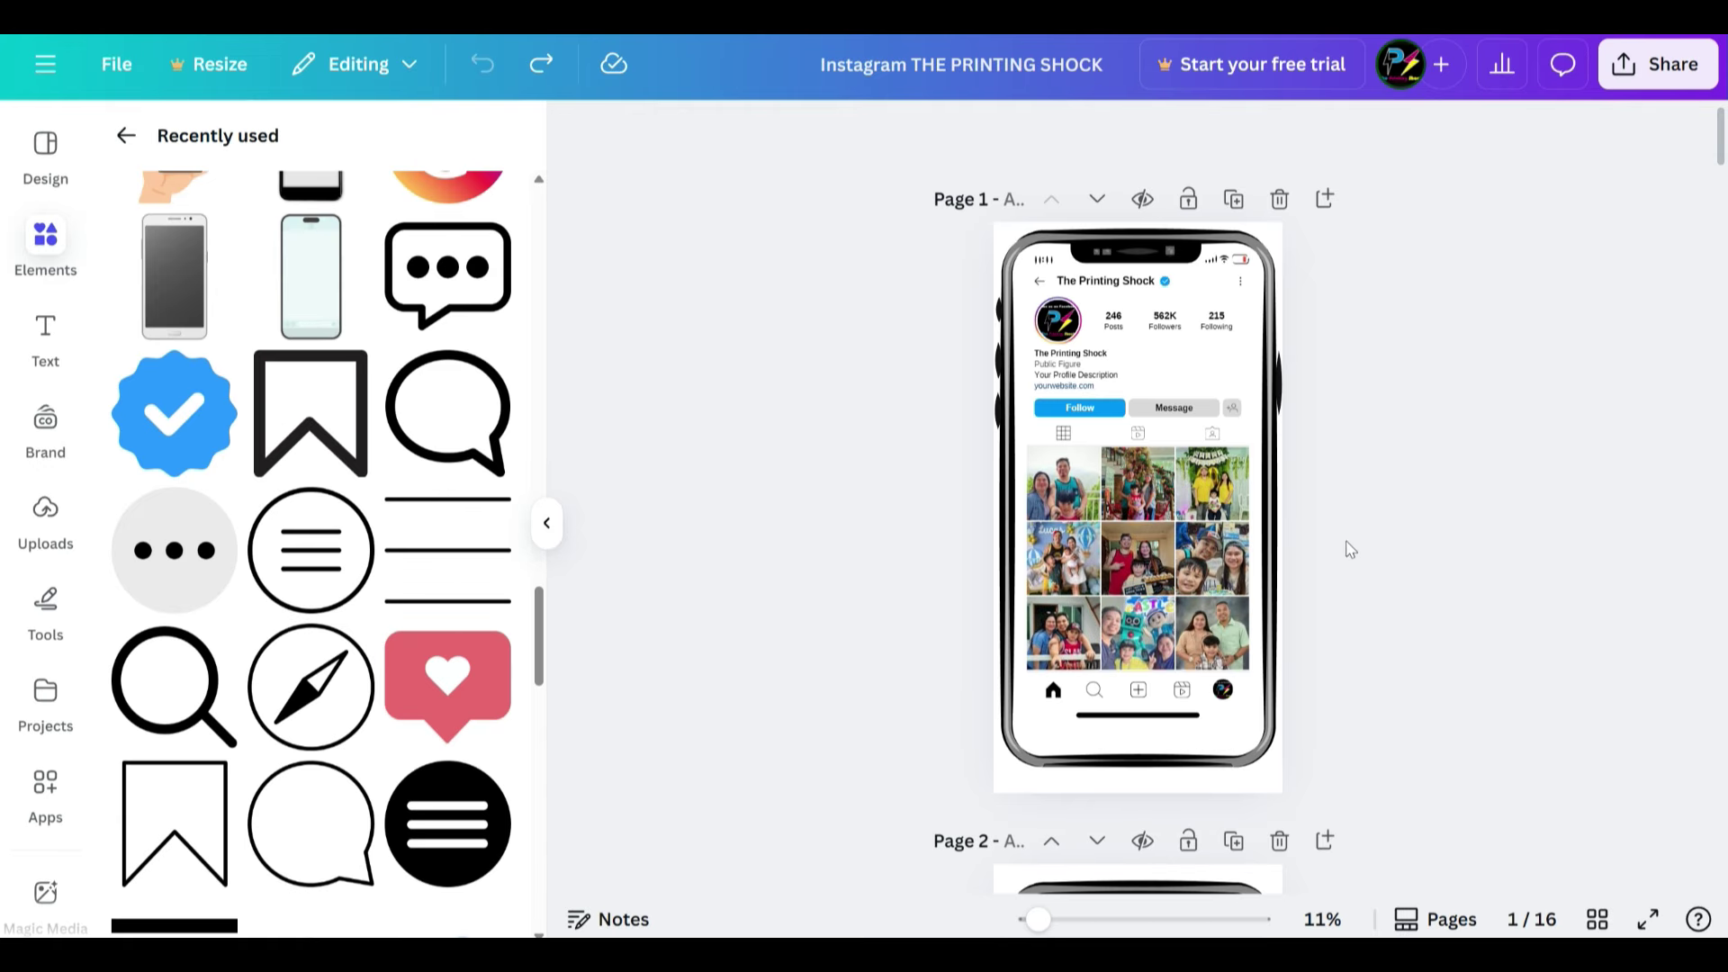
# Examine the other Instagram phone mockups and their matching 2026 calendar pages, finishing in the grid overview.
pyautogui.scroll(-10, 1331, 522)
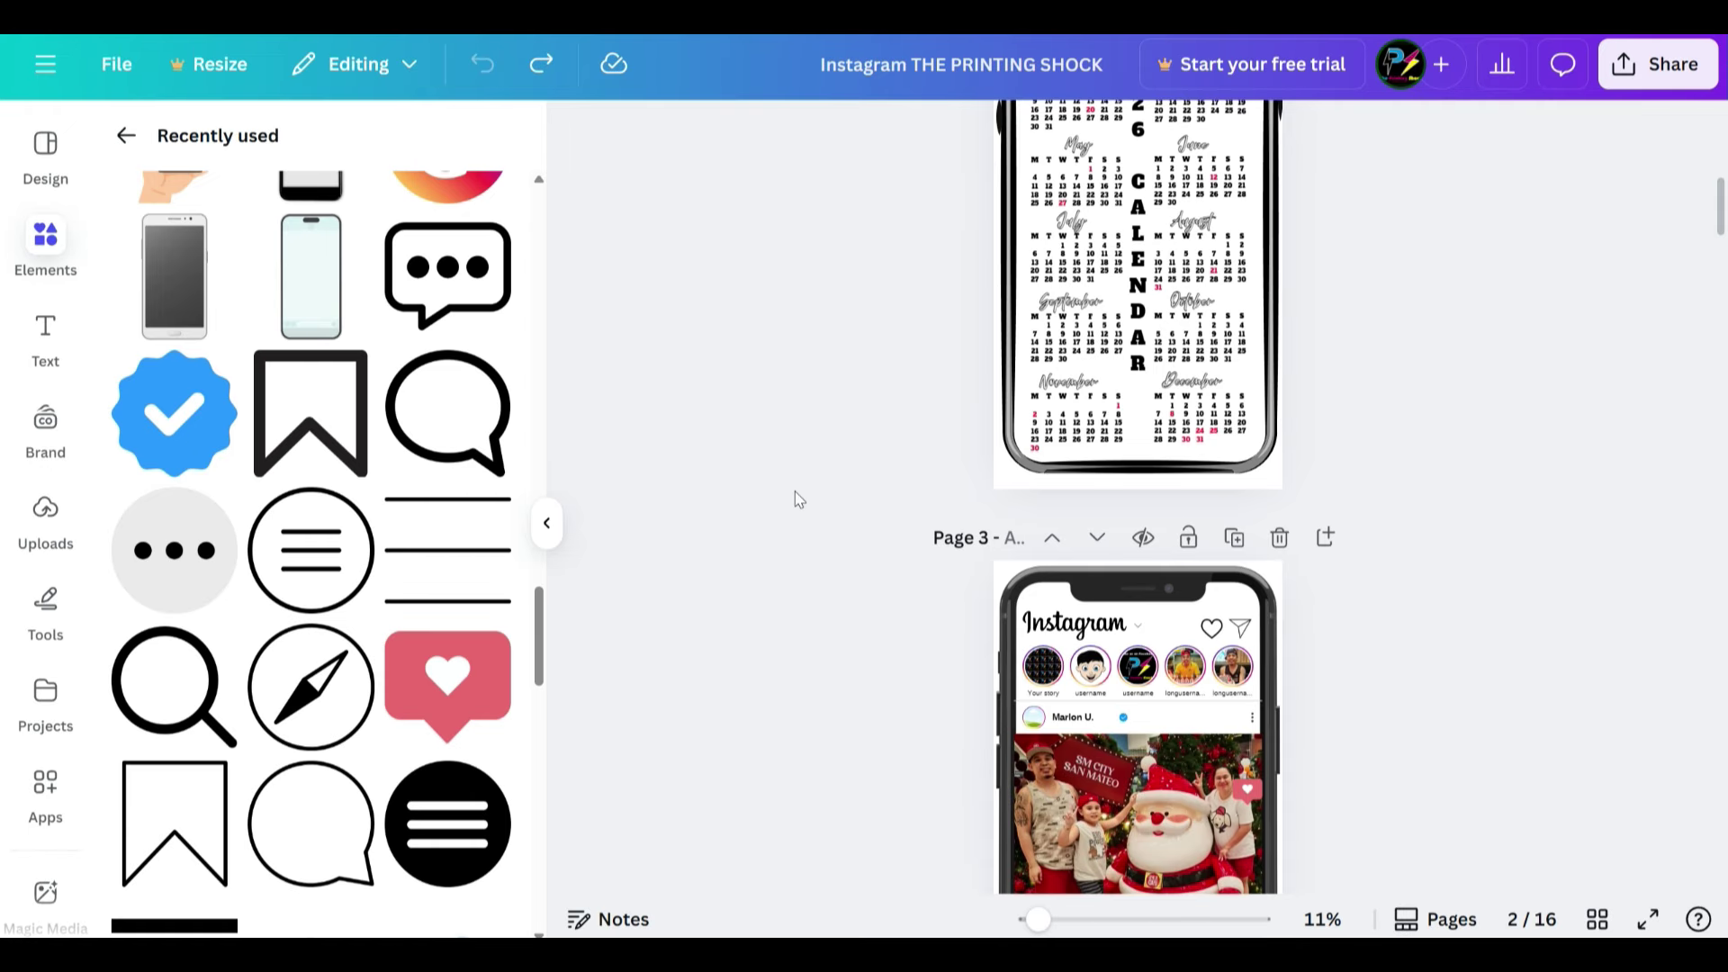
pyautogui.scroll(-10, 795, 491)
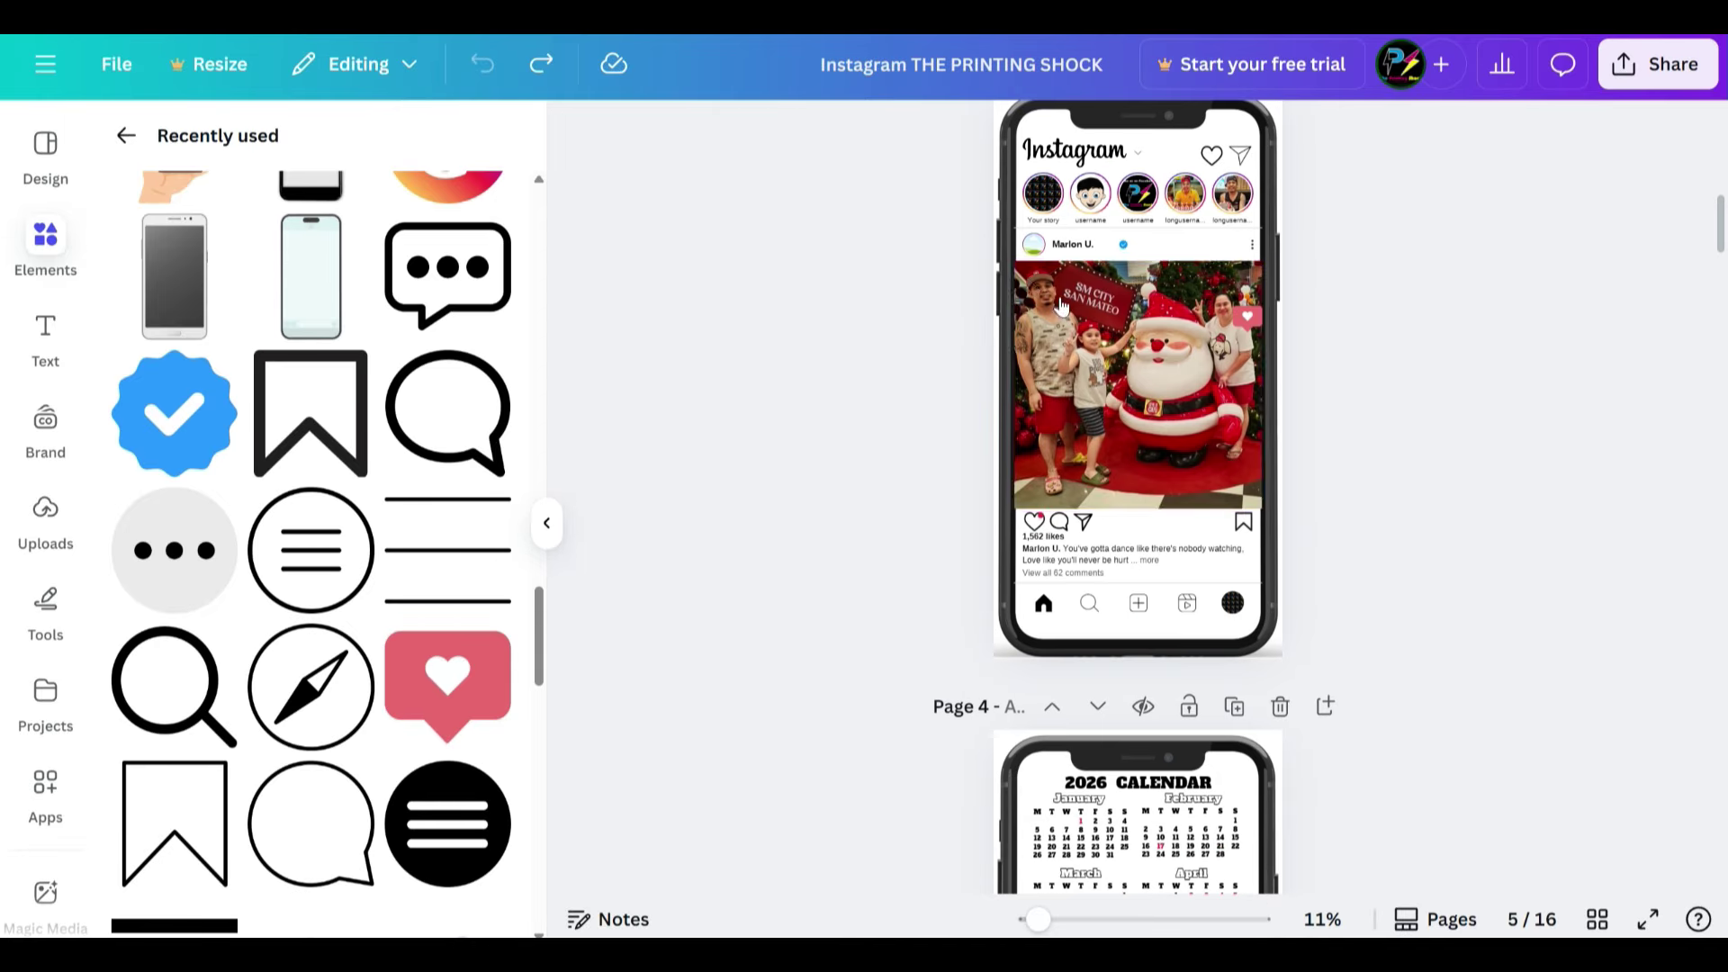
pyautogui.scroll(3, 1212, 447)
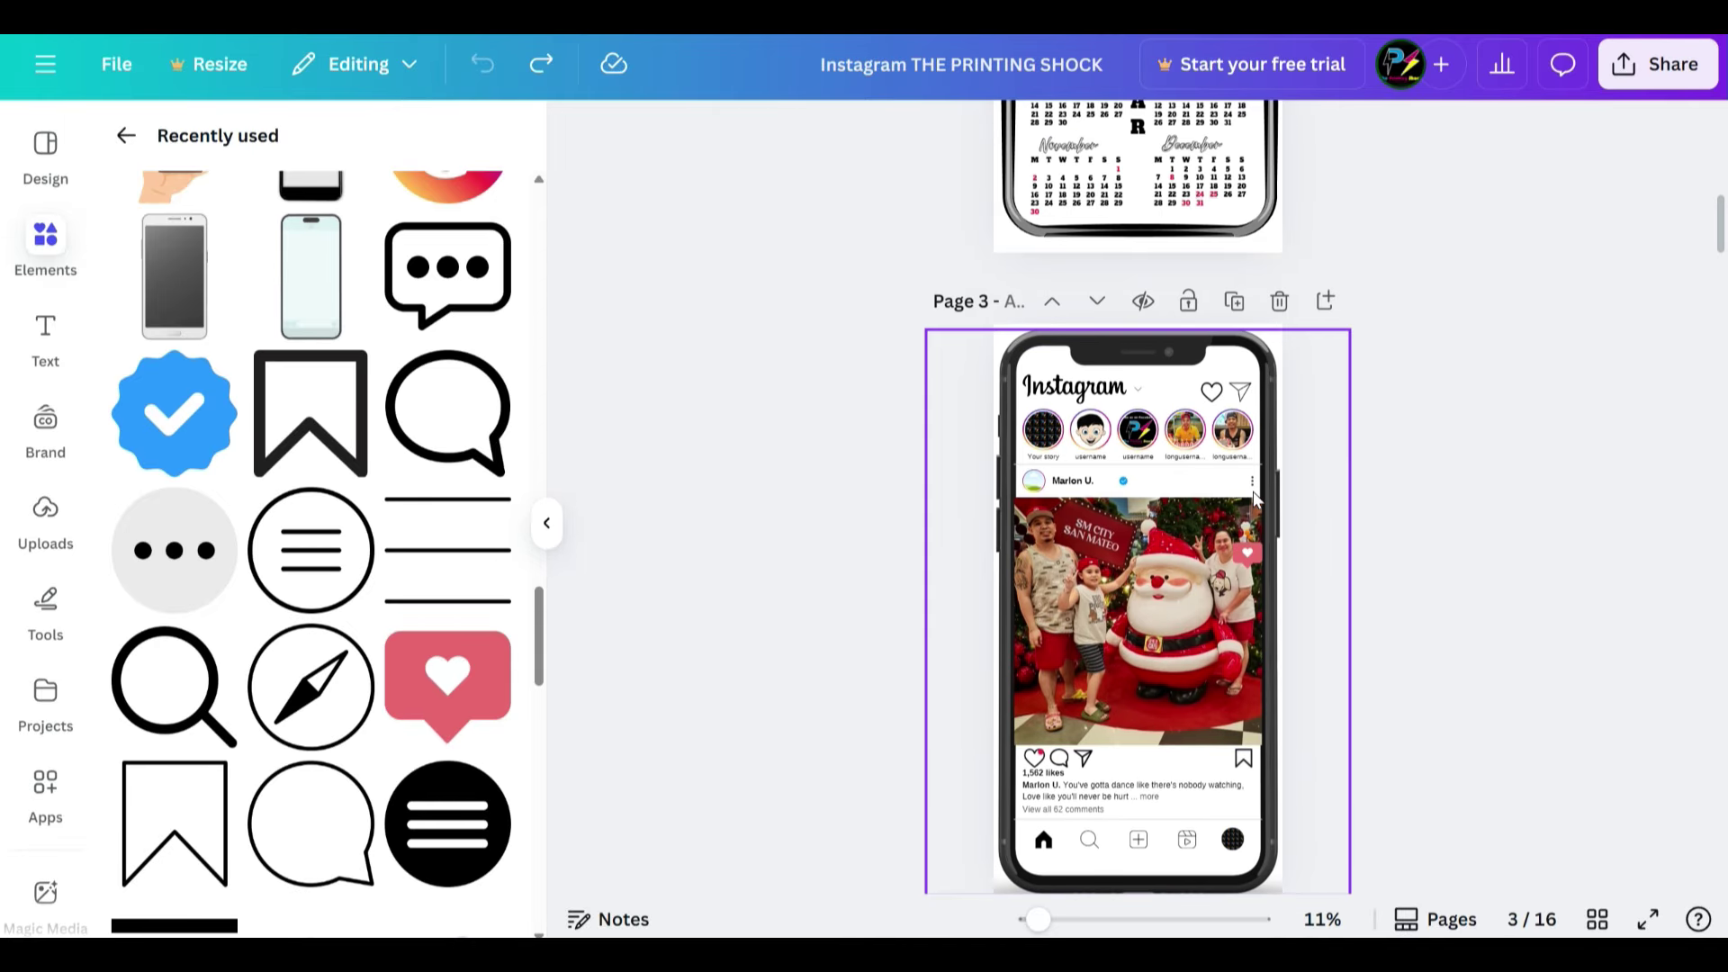
pyautogui.scroll(-3, 1504, 570)
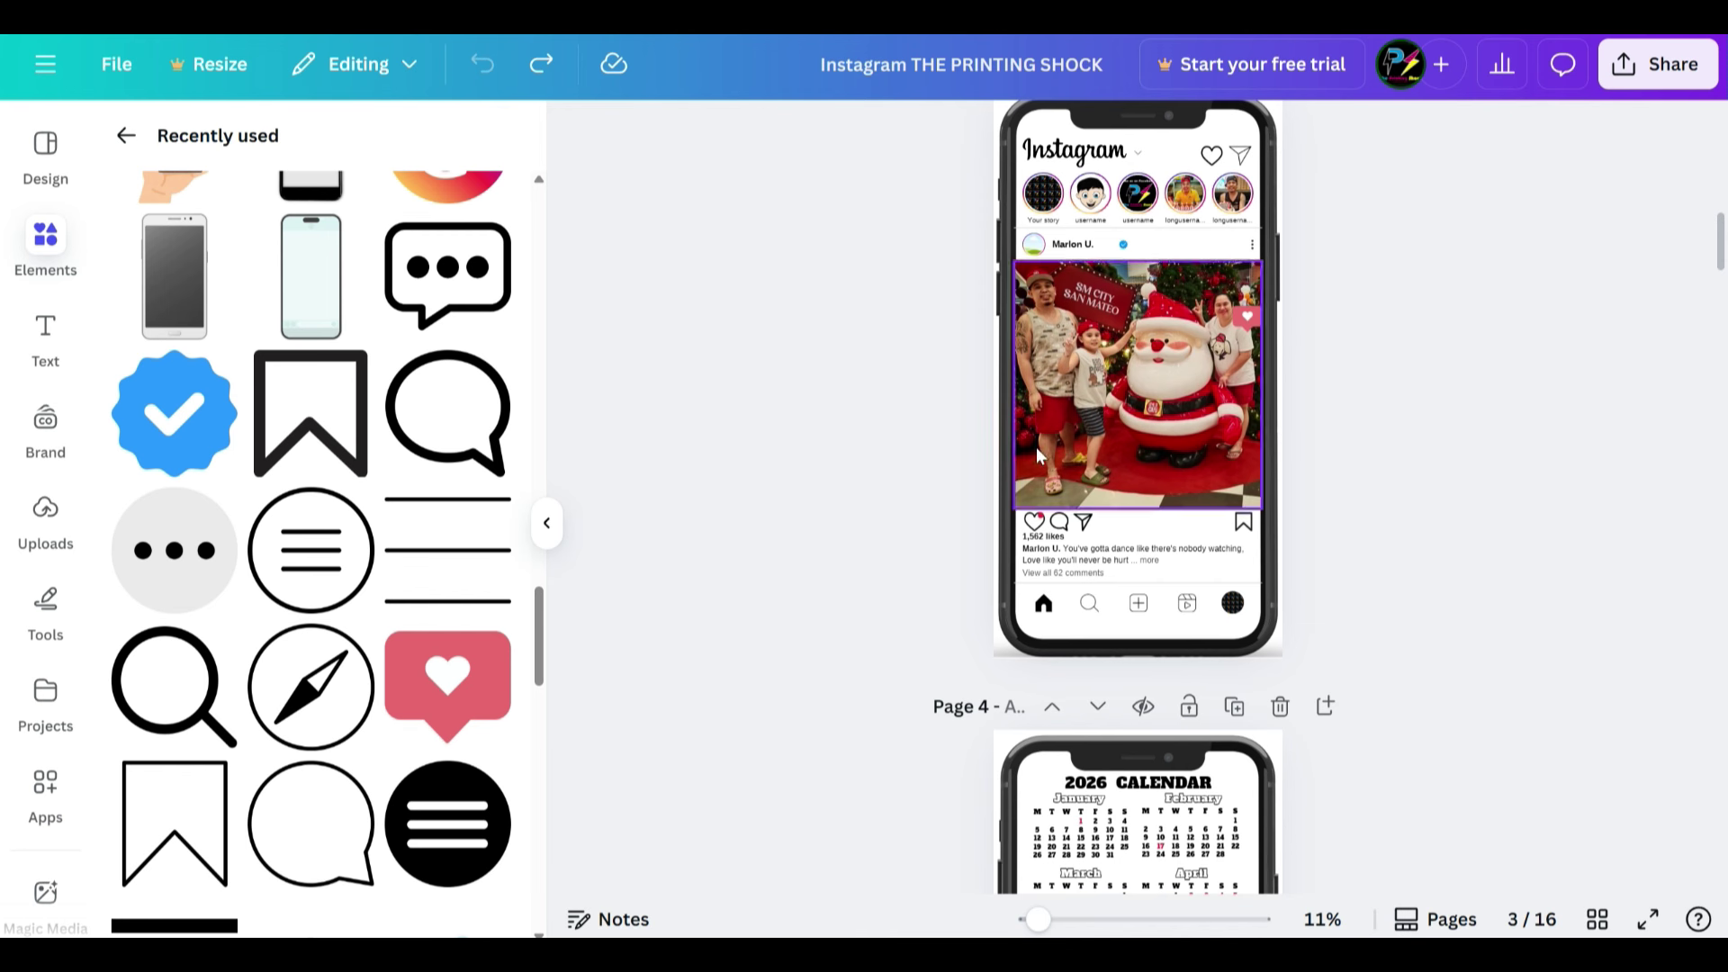
pyautogui.scroll(-6, 797, 470)
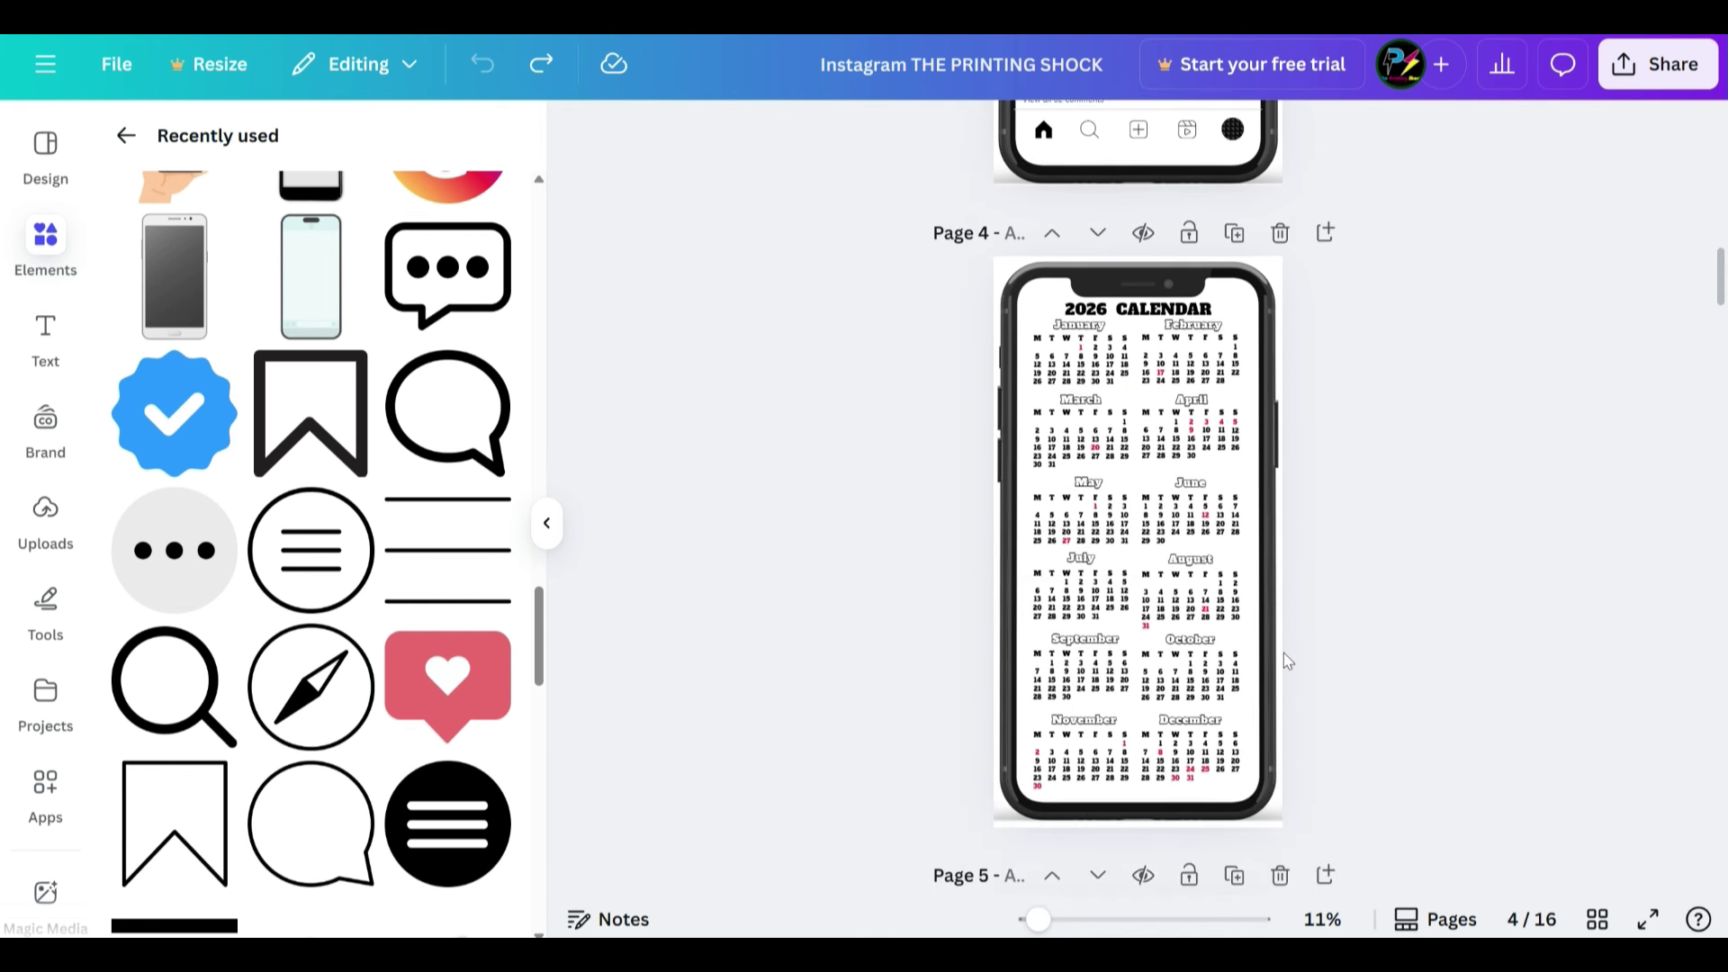
pyautogui.scroll(-3, 1161, 321)
pyautogui.scroll(-6, 1161, 322)
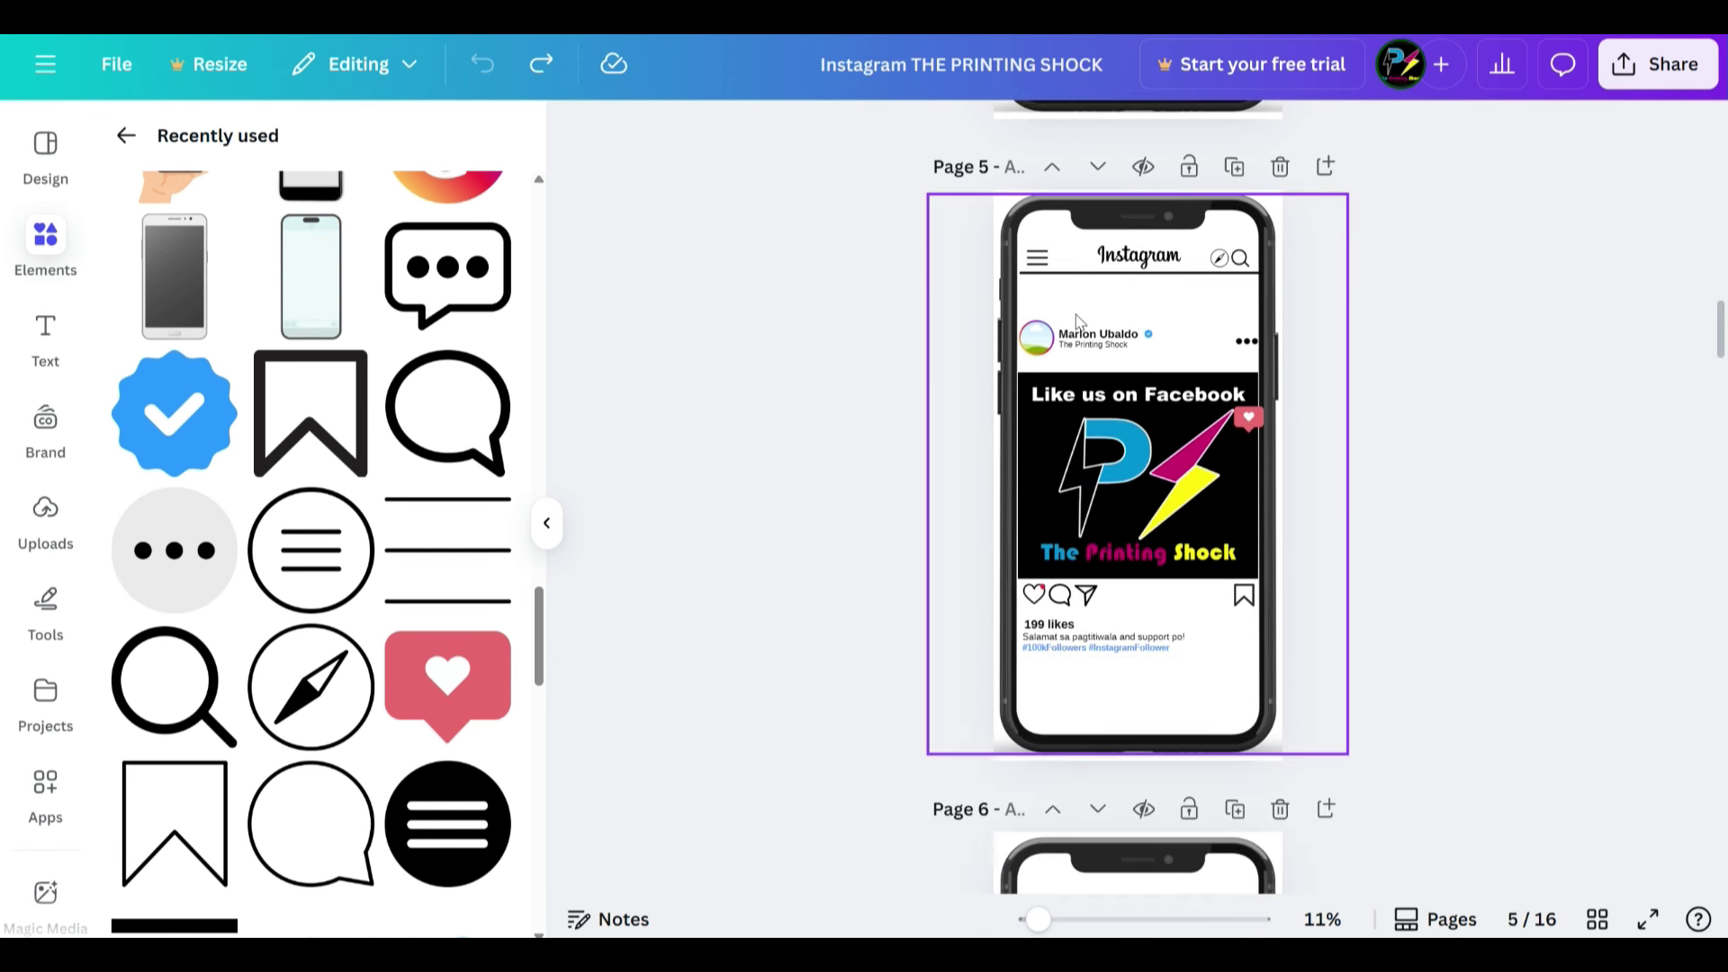
pyautogui.scroll(-18, 1191, 678)
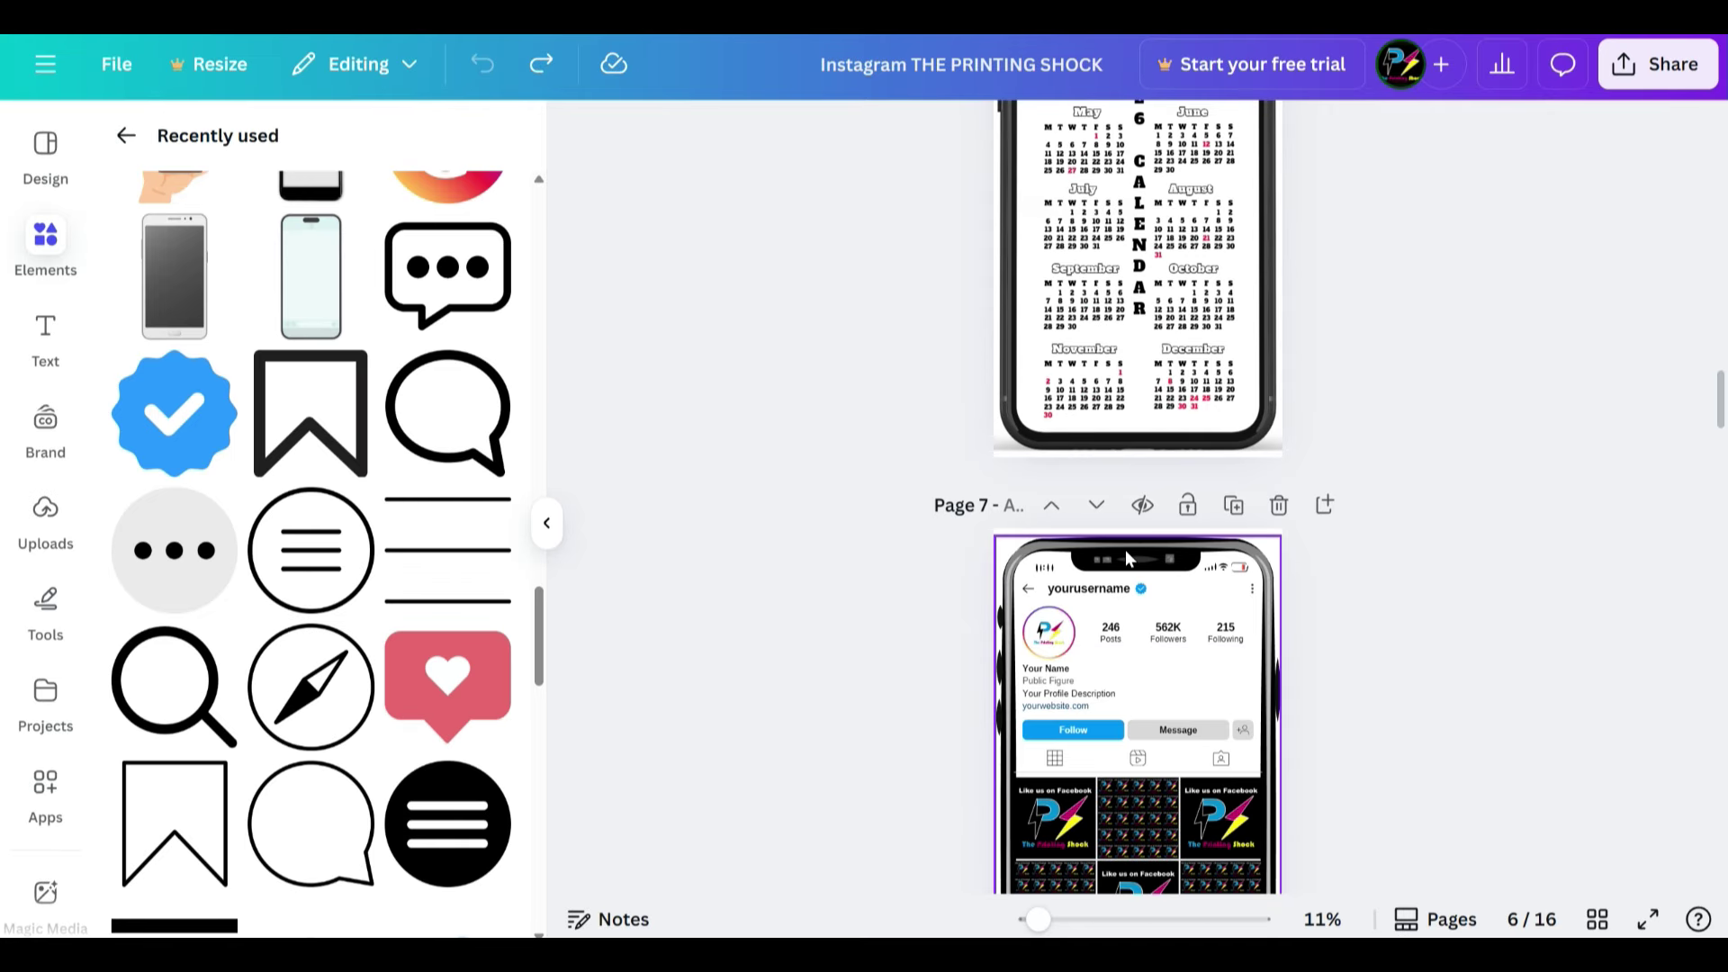
pyautogui.scroll(-20, 1222, 577)
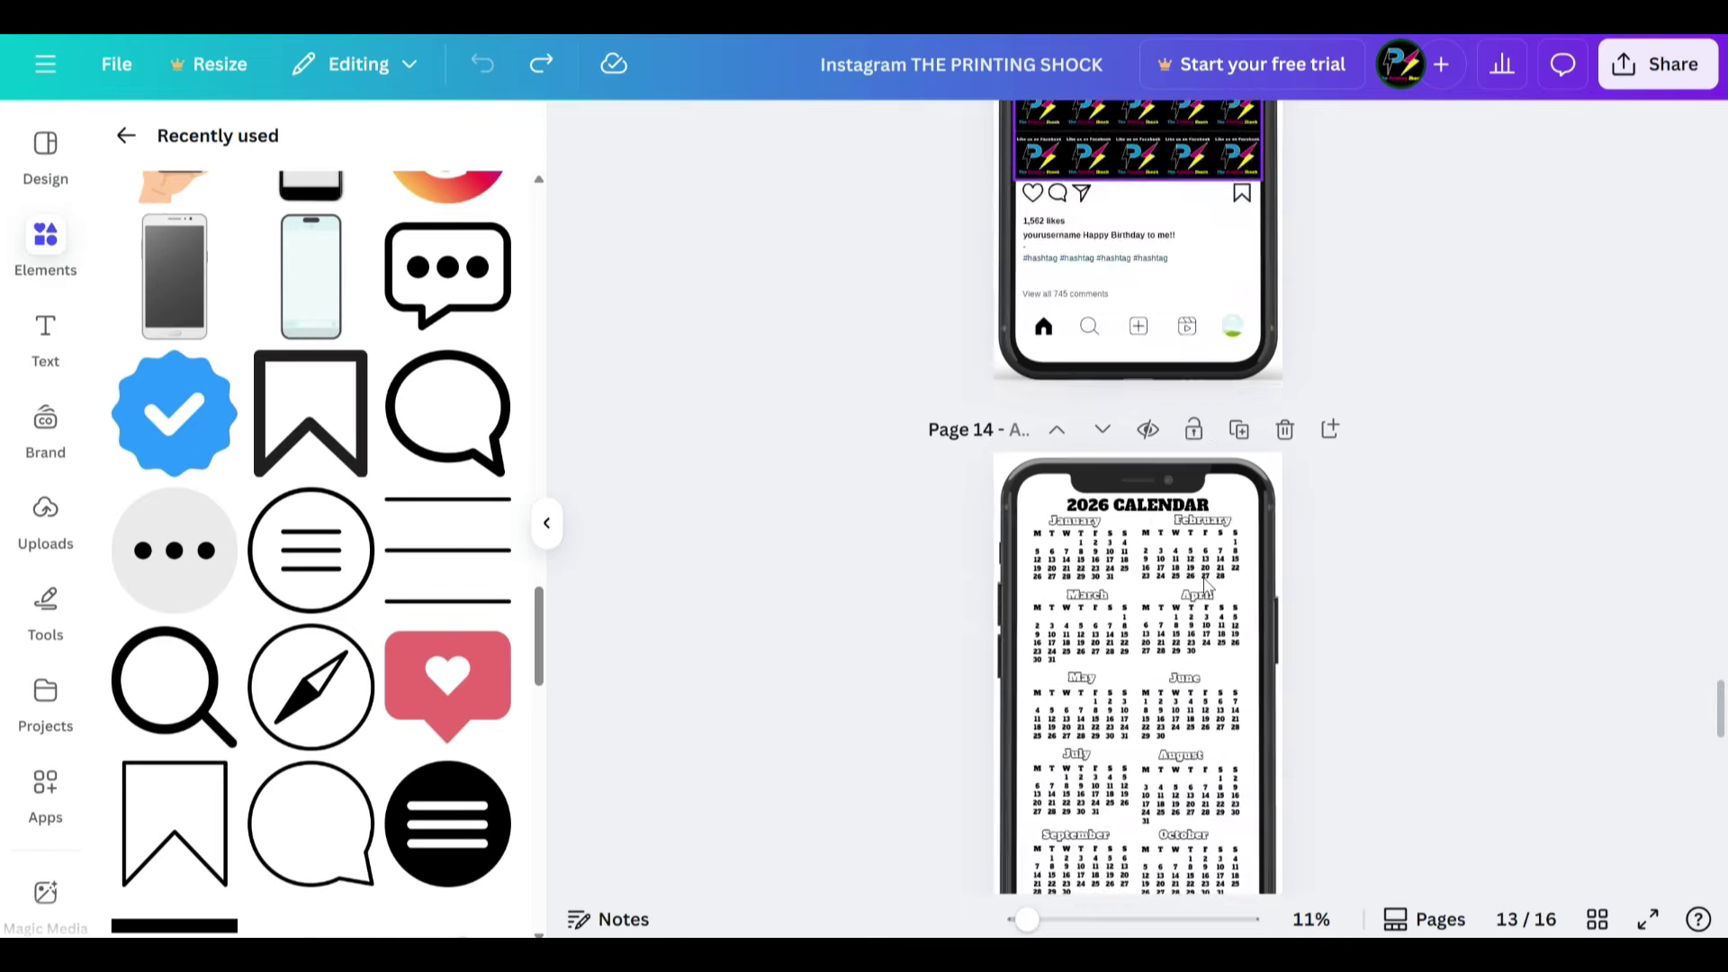
pyautogui.click(1598, 919)
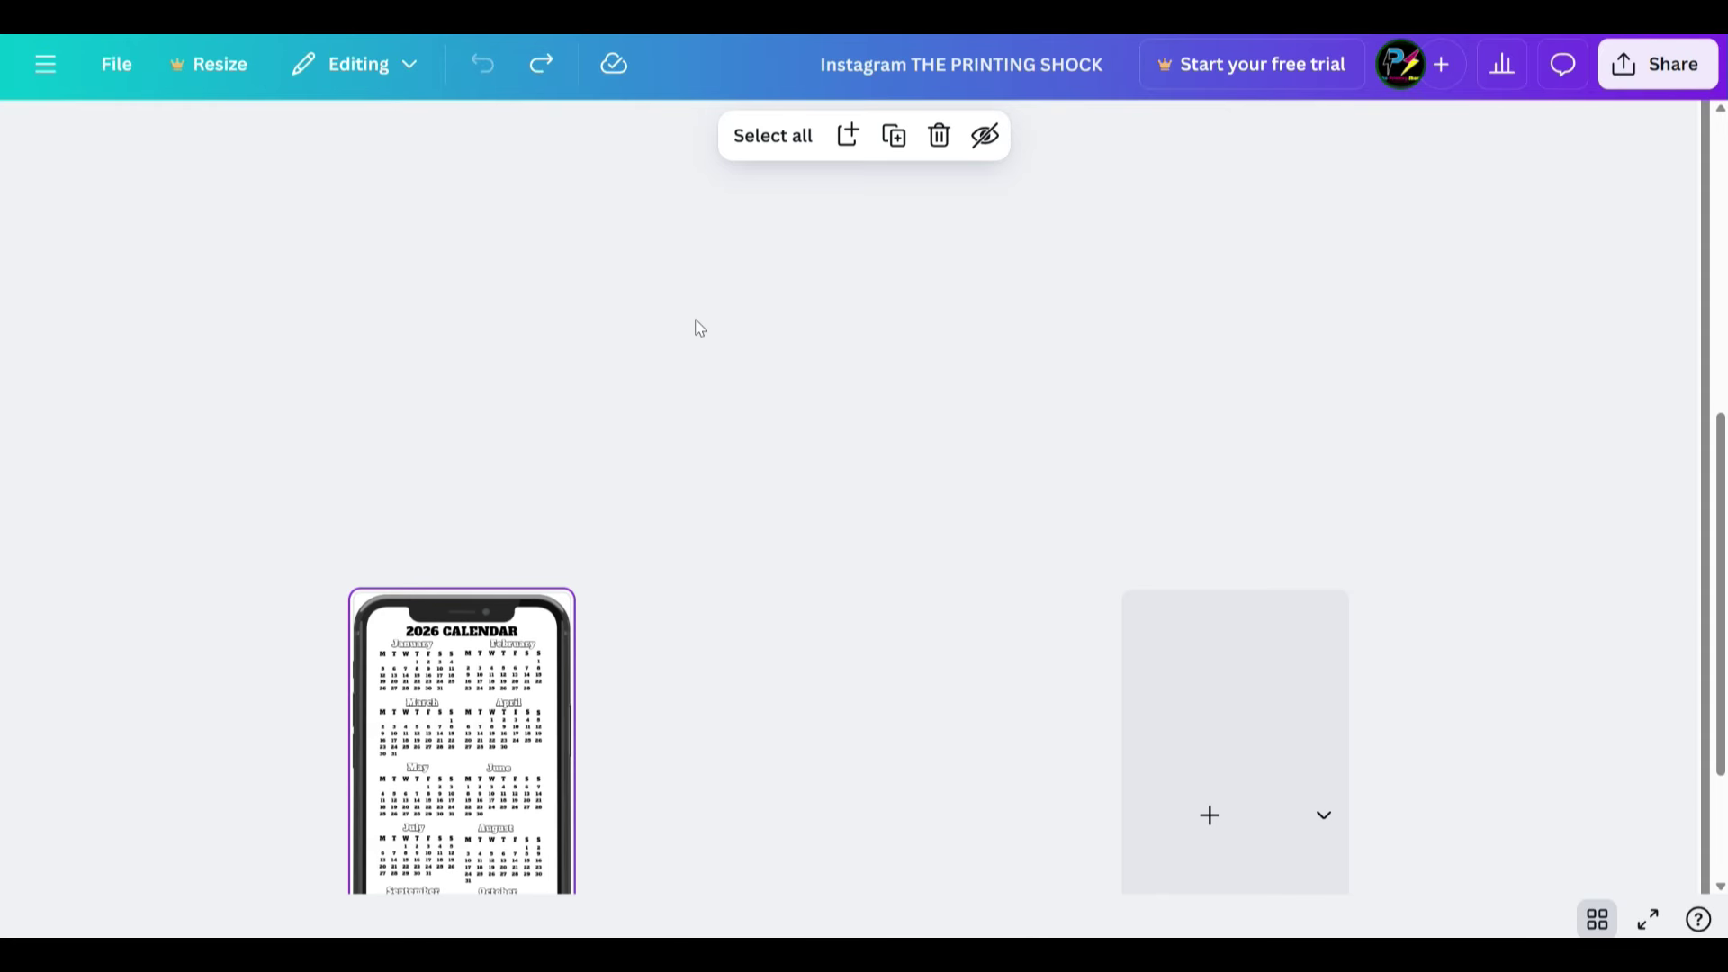
pyautogui.scroll(-3, 873, 483)
pyautogui.scroll(8, 873, 484)
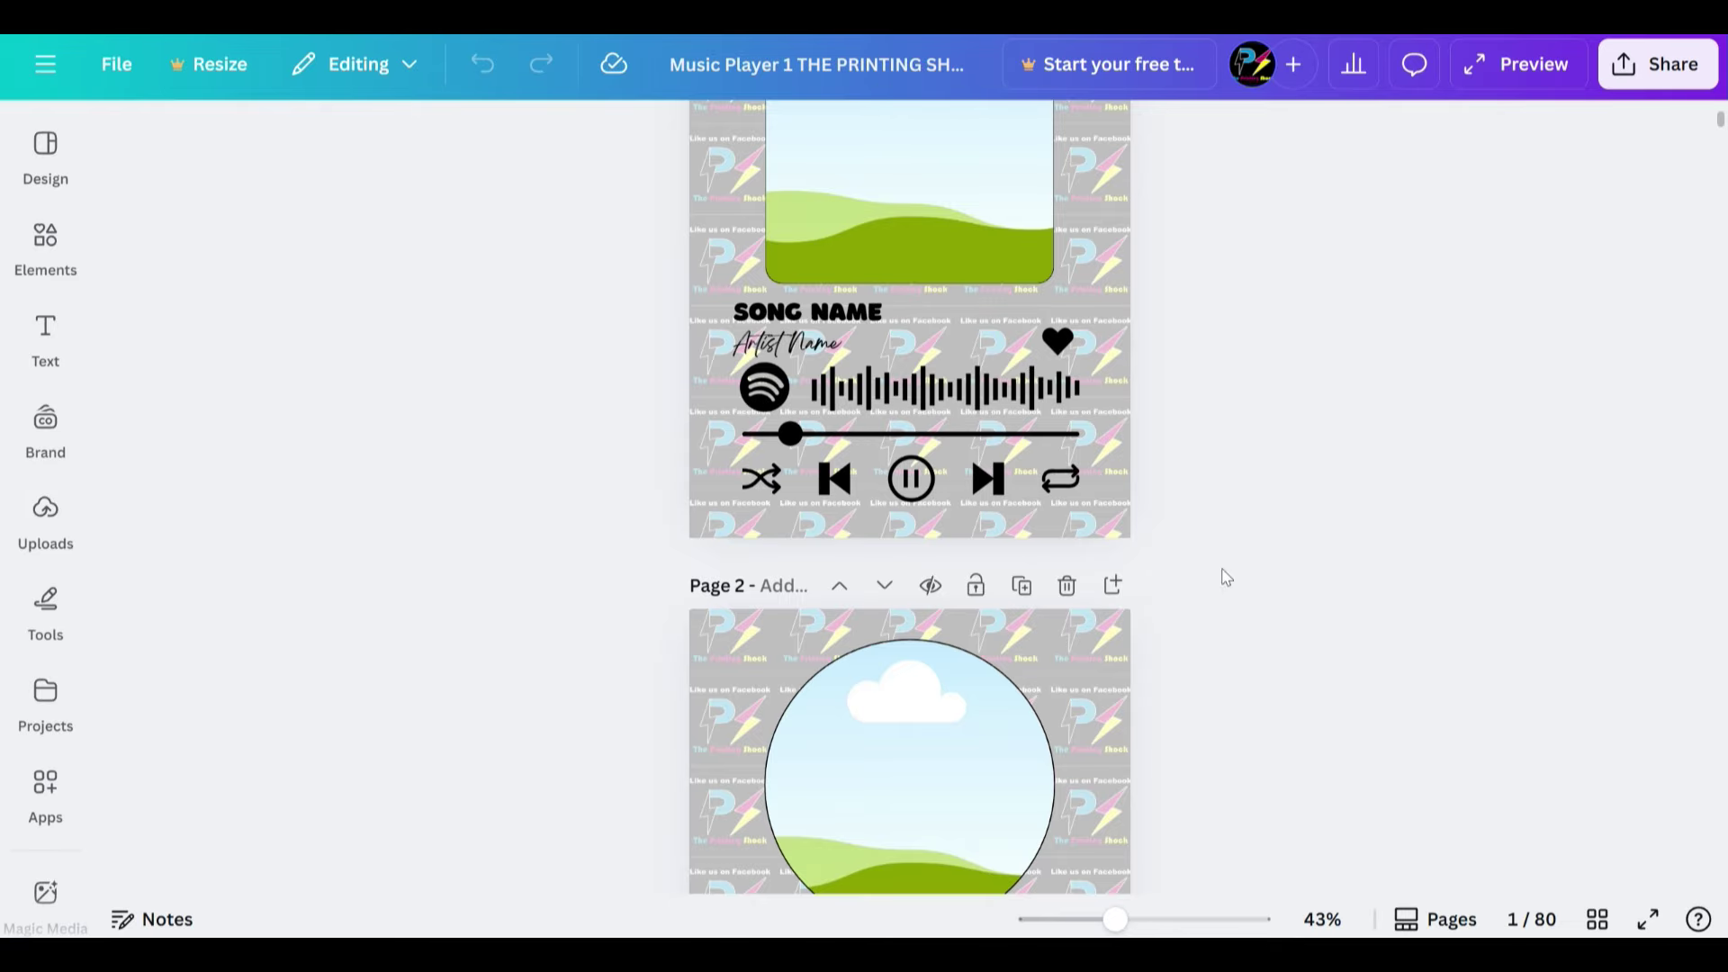
# In the Music Player 1 design, examine the first player layouts page by page, and the remaining photo-frame variations in the grid overview.
pyautogui.scroll(3, 909, 720)
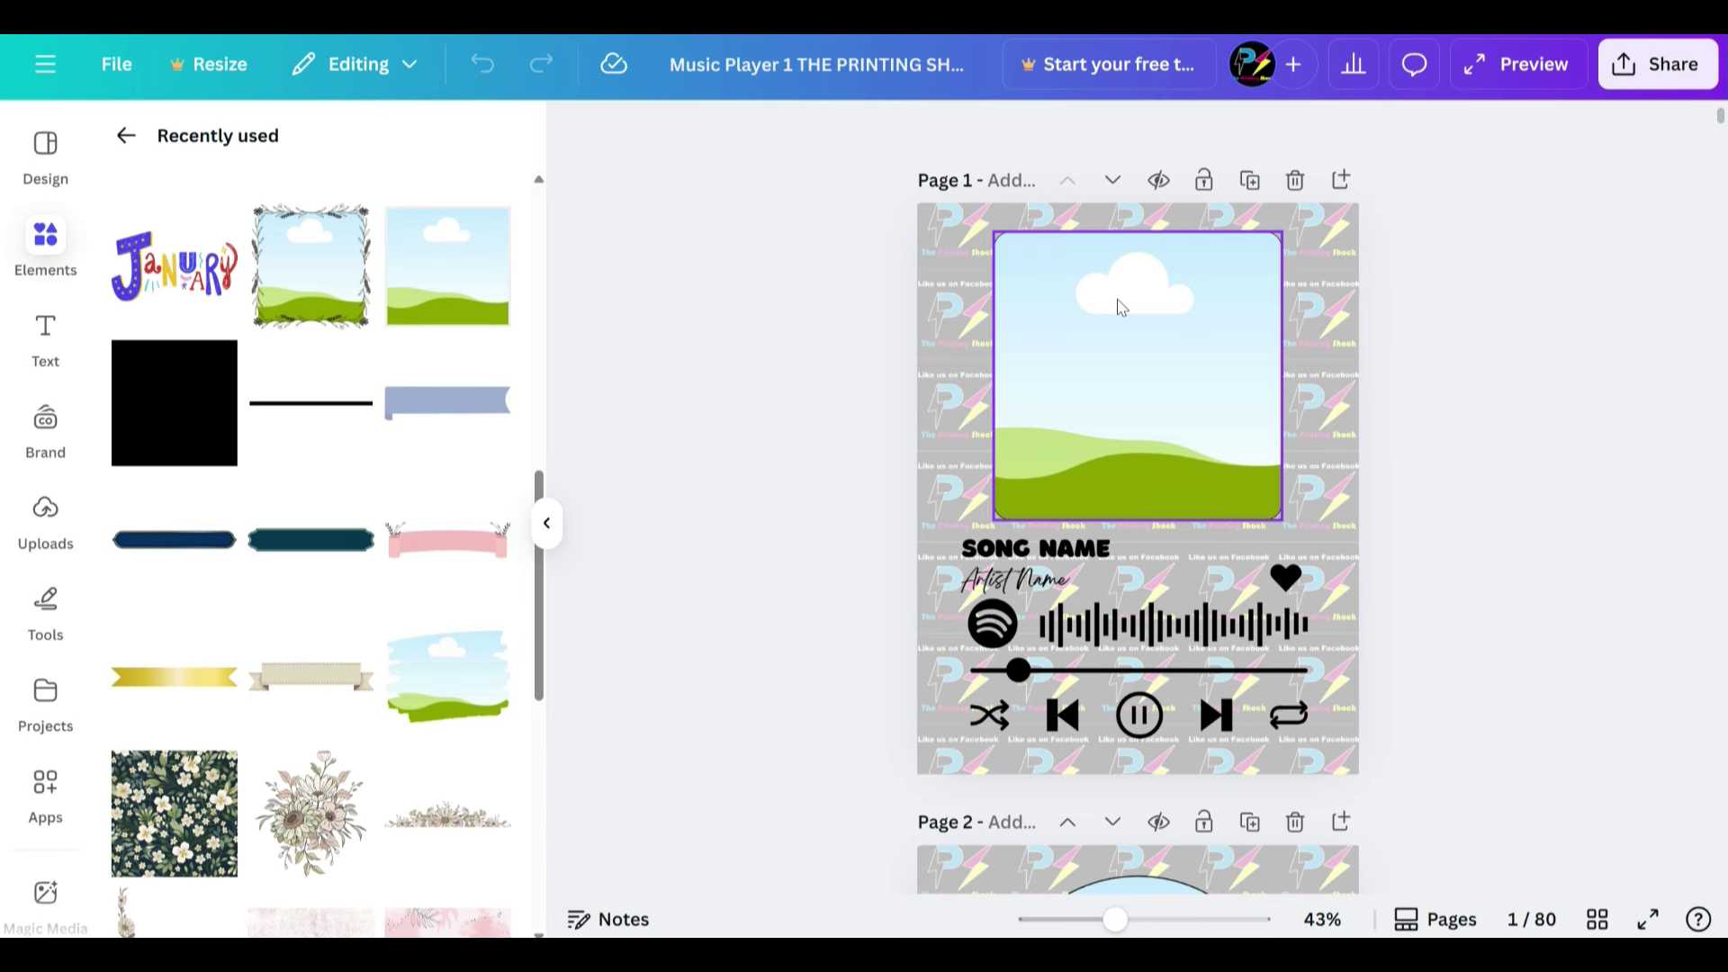
pyautogui.scroll(-5, 1454, 455)
pyautogui.scroll(-2, 1543, 459)
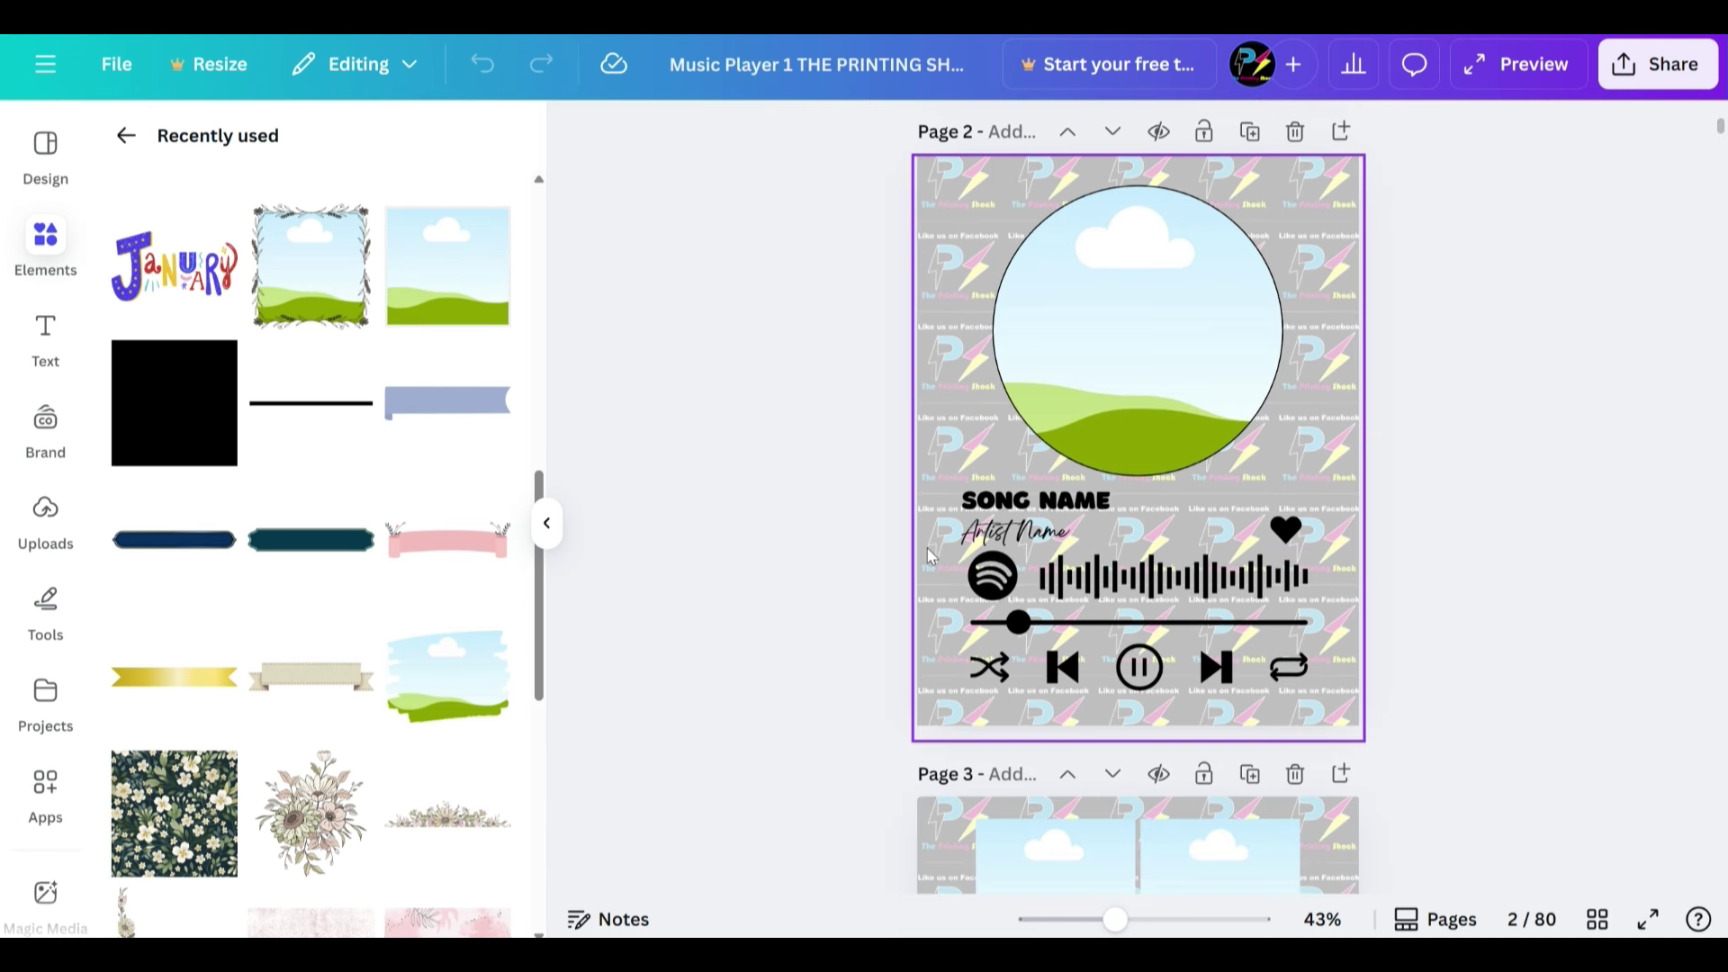
pyautogui.click(1597, 919)
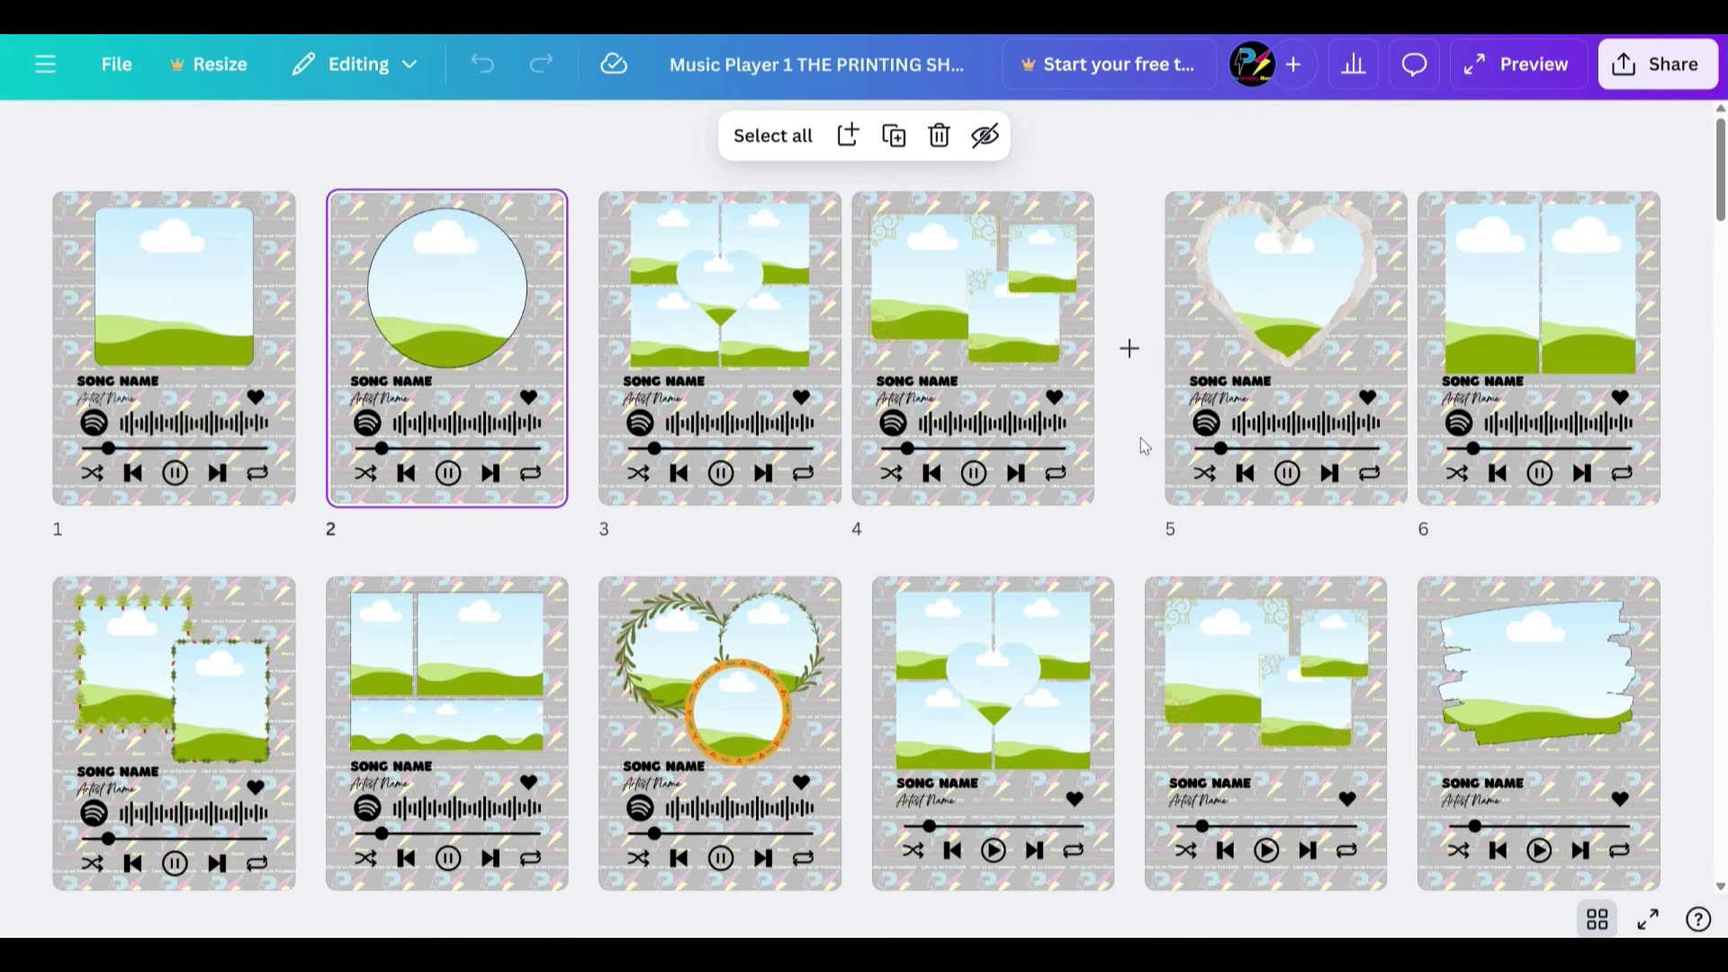
pyautogui.scroll(-4, 1010, 487)
pyautogui.scroll(-4, 1010, 487)
pyautogui.scroll(-20, 1011, 494)
pyautogui.scroll(5, 748, 532)
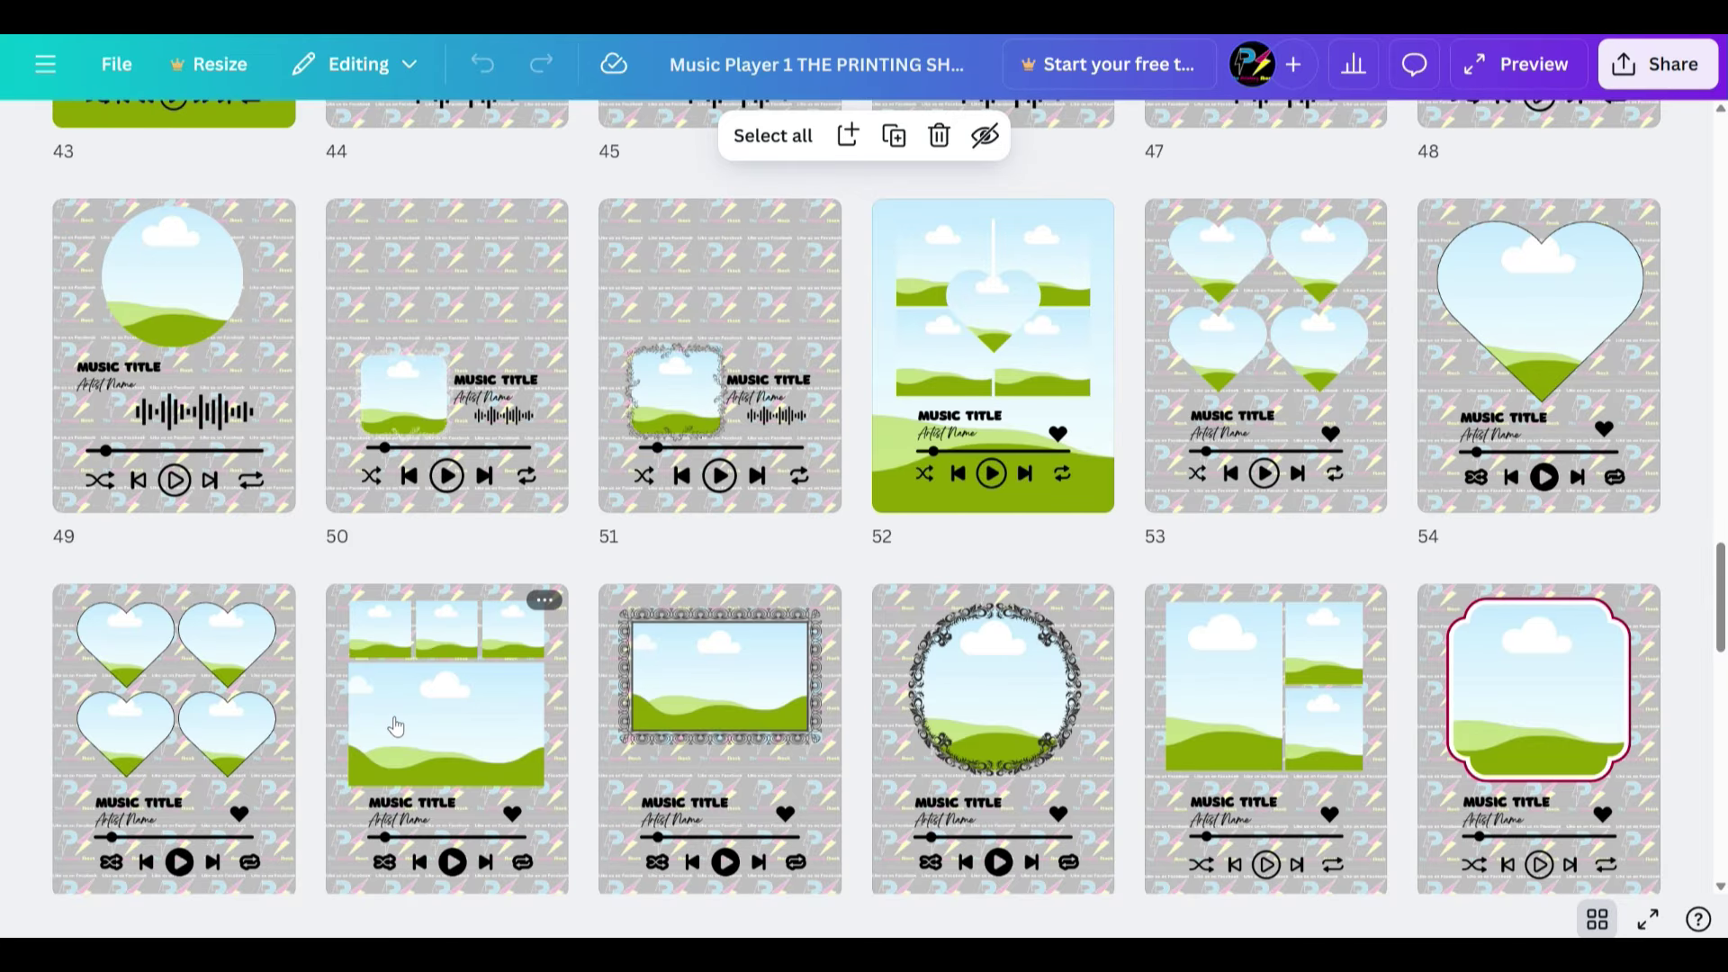
pyautogui.scroll(-5, 1107, 686)
pyautogui.scroll(-3, 689, 335)
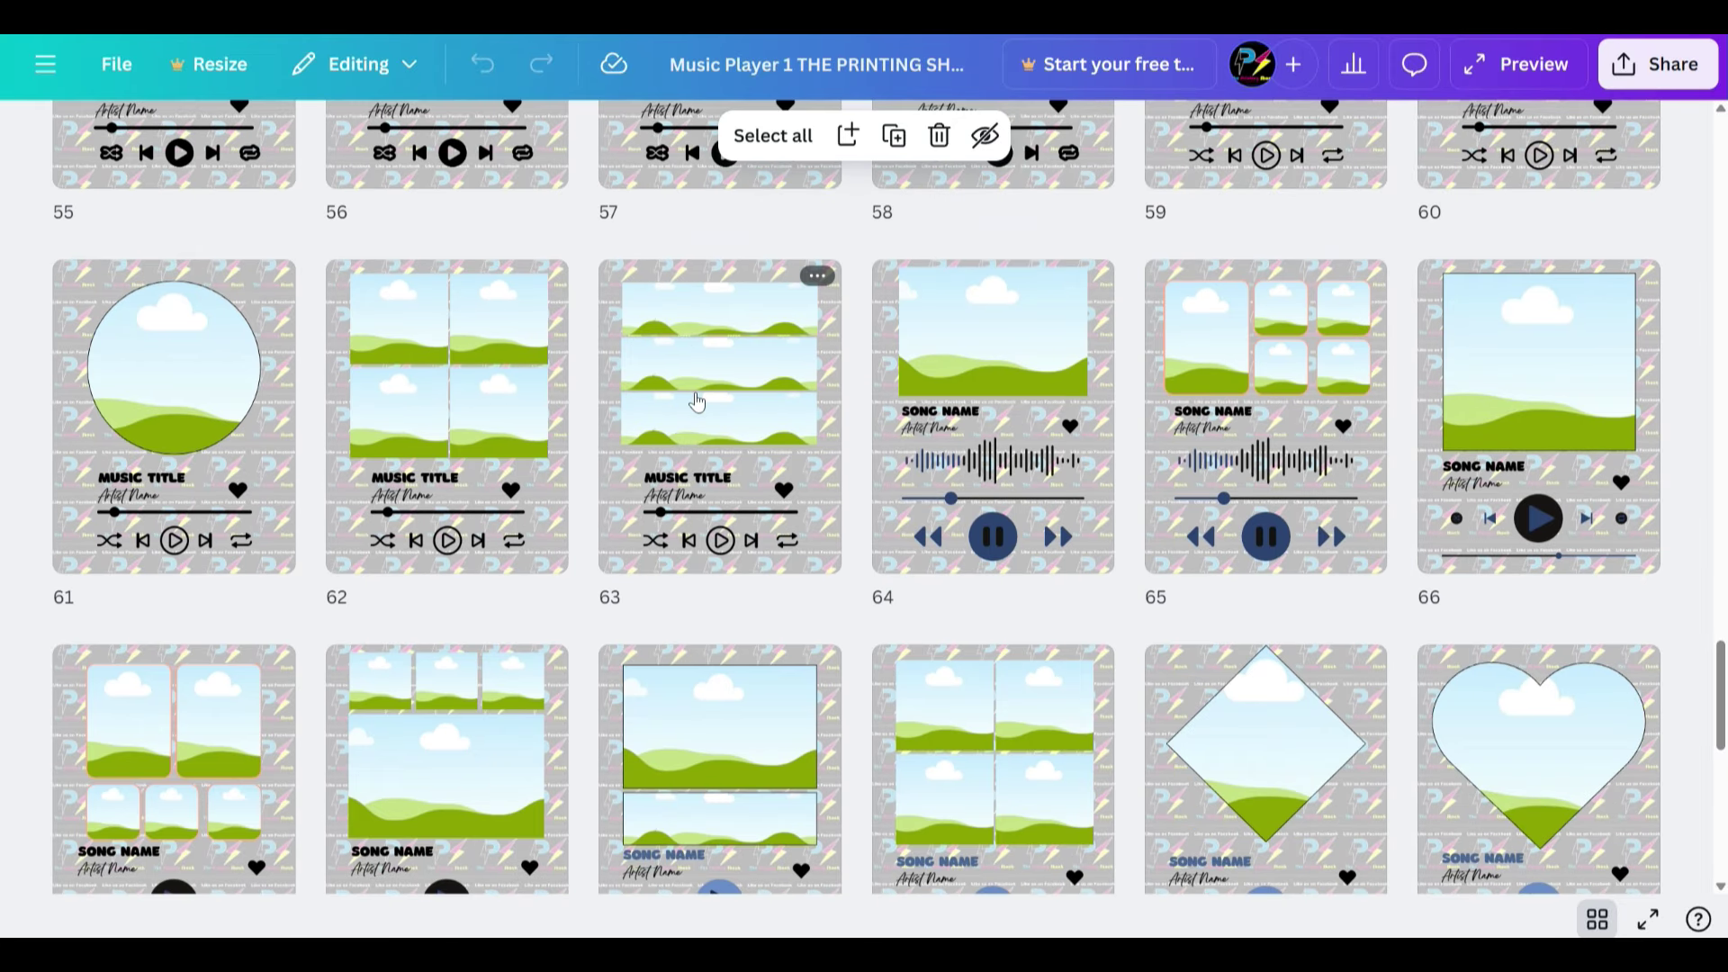
pyautogui.scroll(-5, 1570, 378)
pyautogui.scroll(-3, 427, 603)
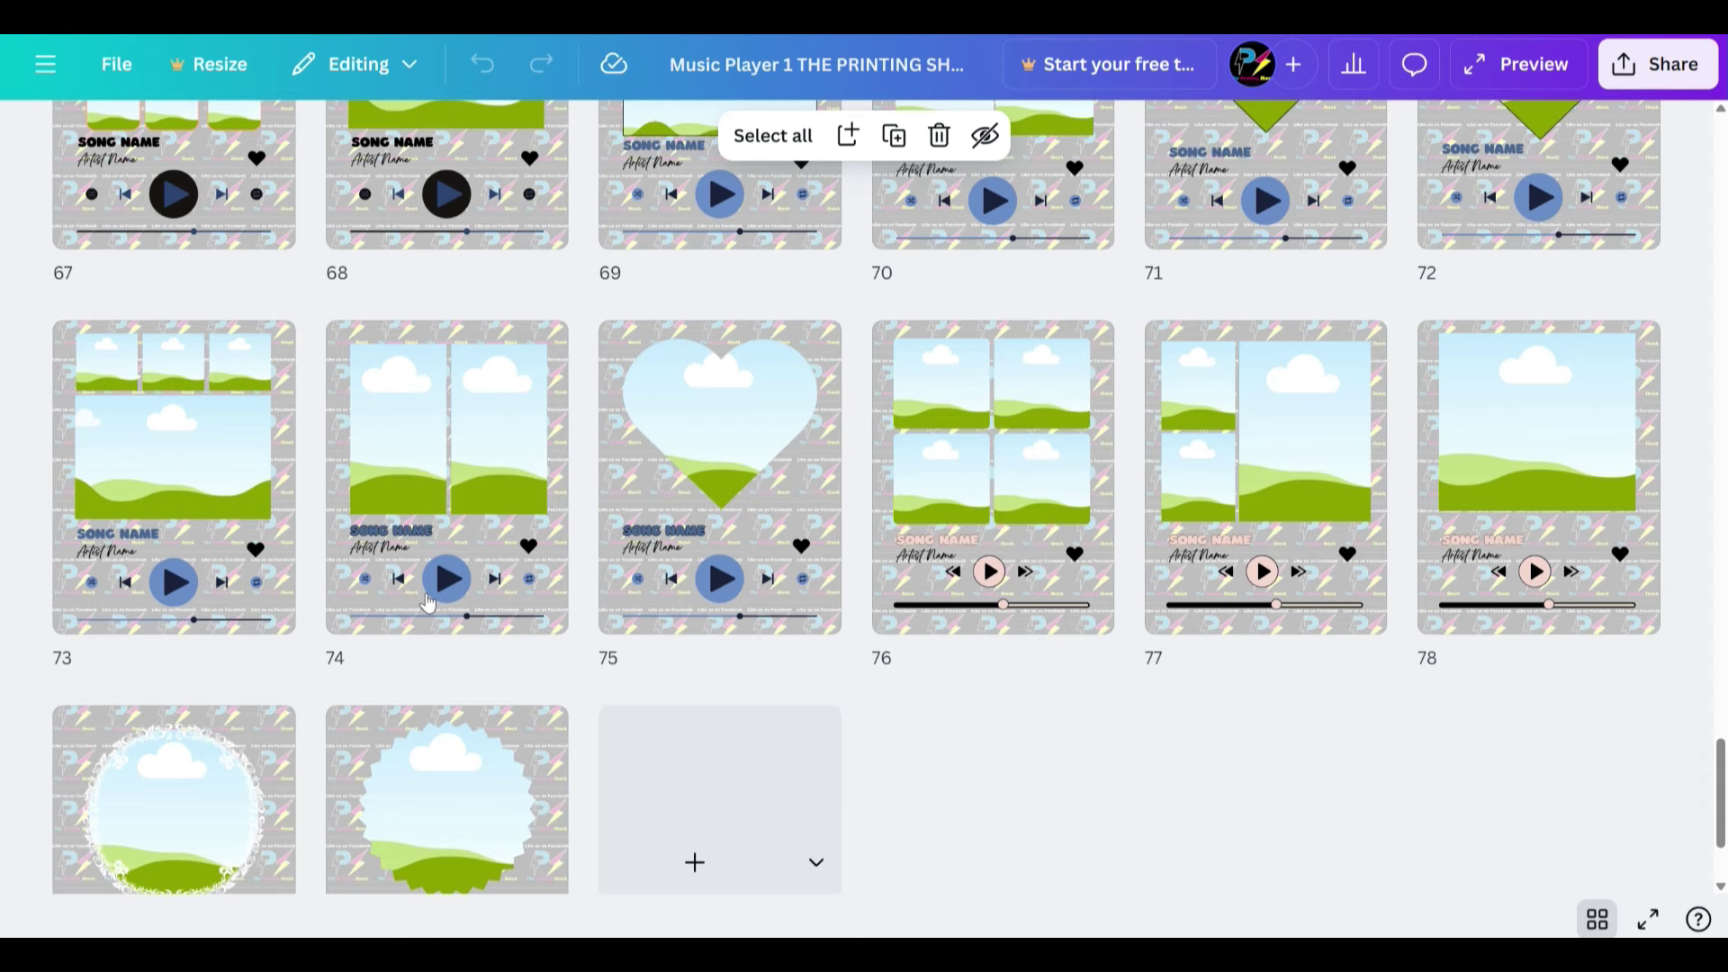
pyautogui.scroll(5, 1411, 718)
pyautogui.scroll(5, 1411, 719)
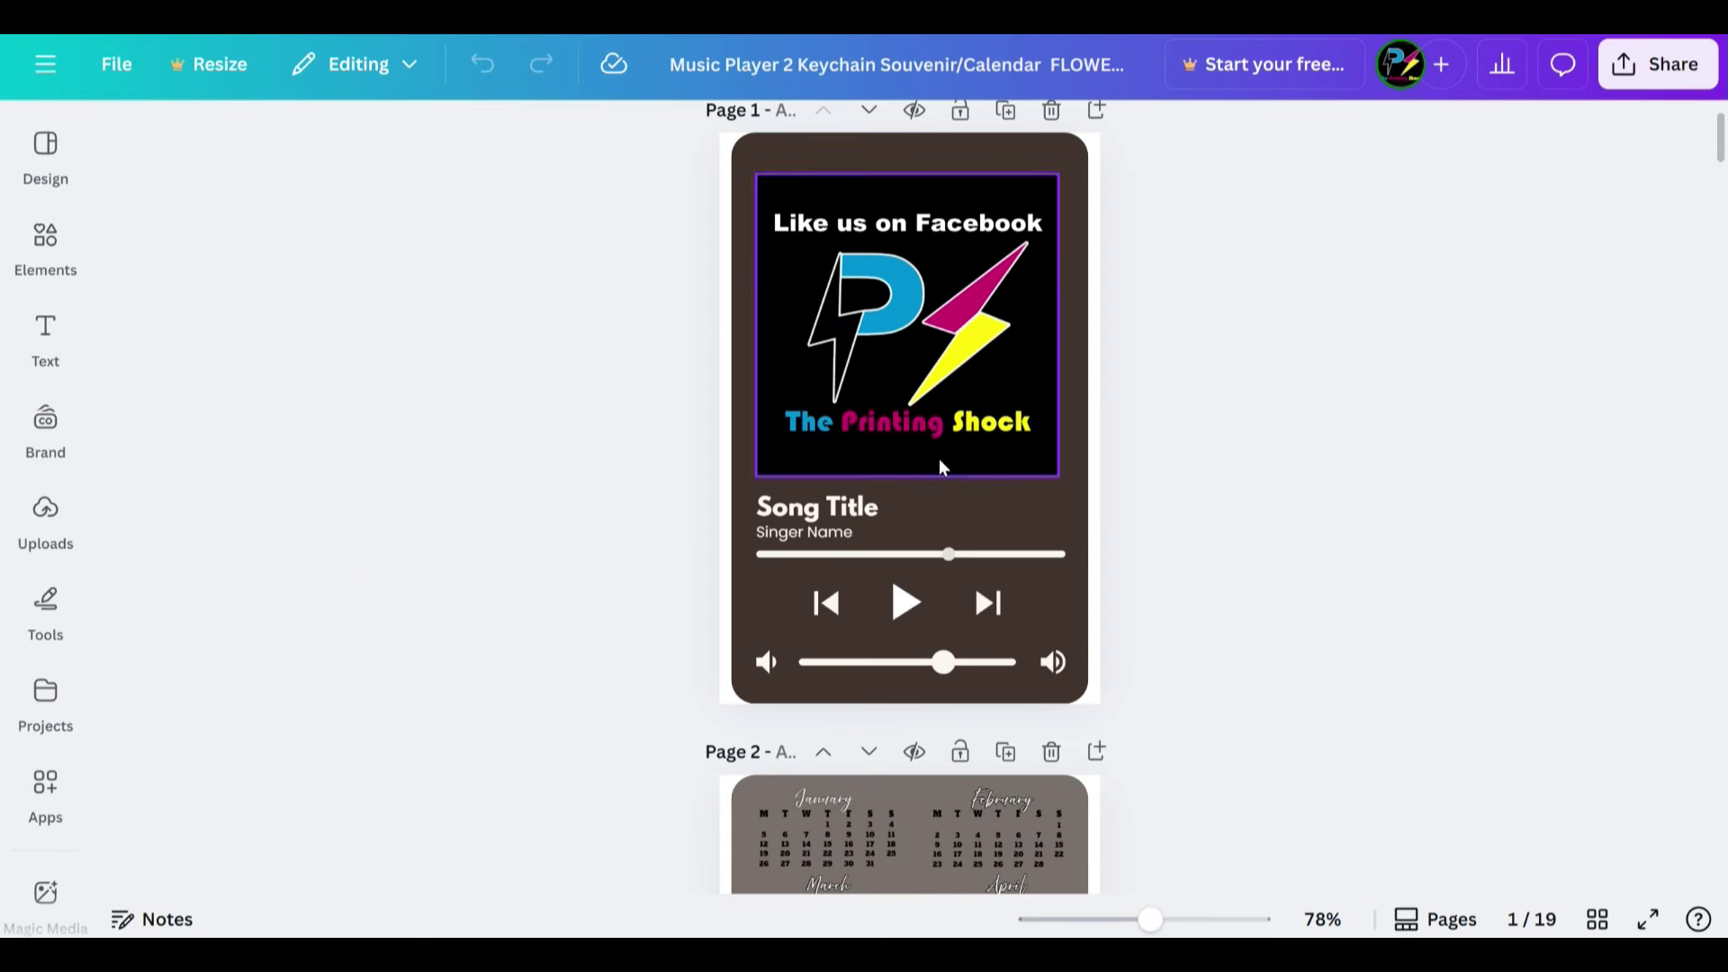
# Examine the Music Player 2 Keychain Souvenir/Calendar pages, from the player fronts and 2026 calendar backs to the floral calendars in the grid overview.
pyautogui.scroll(-2, 938, 457)
pyautogui.scroll(-9, 1249, 563)
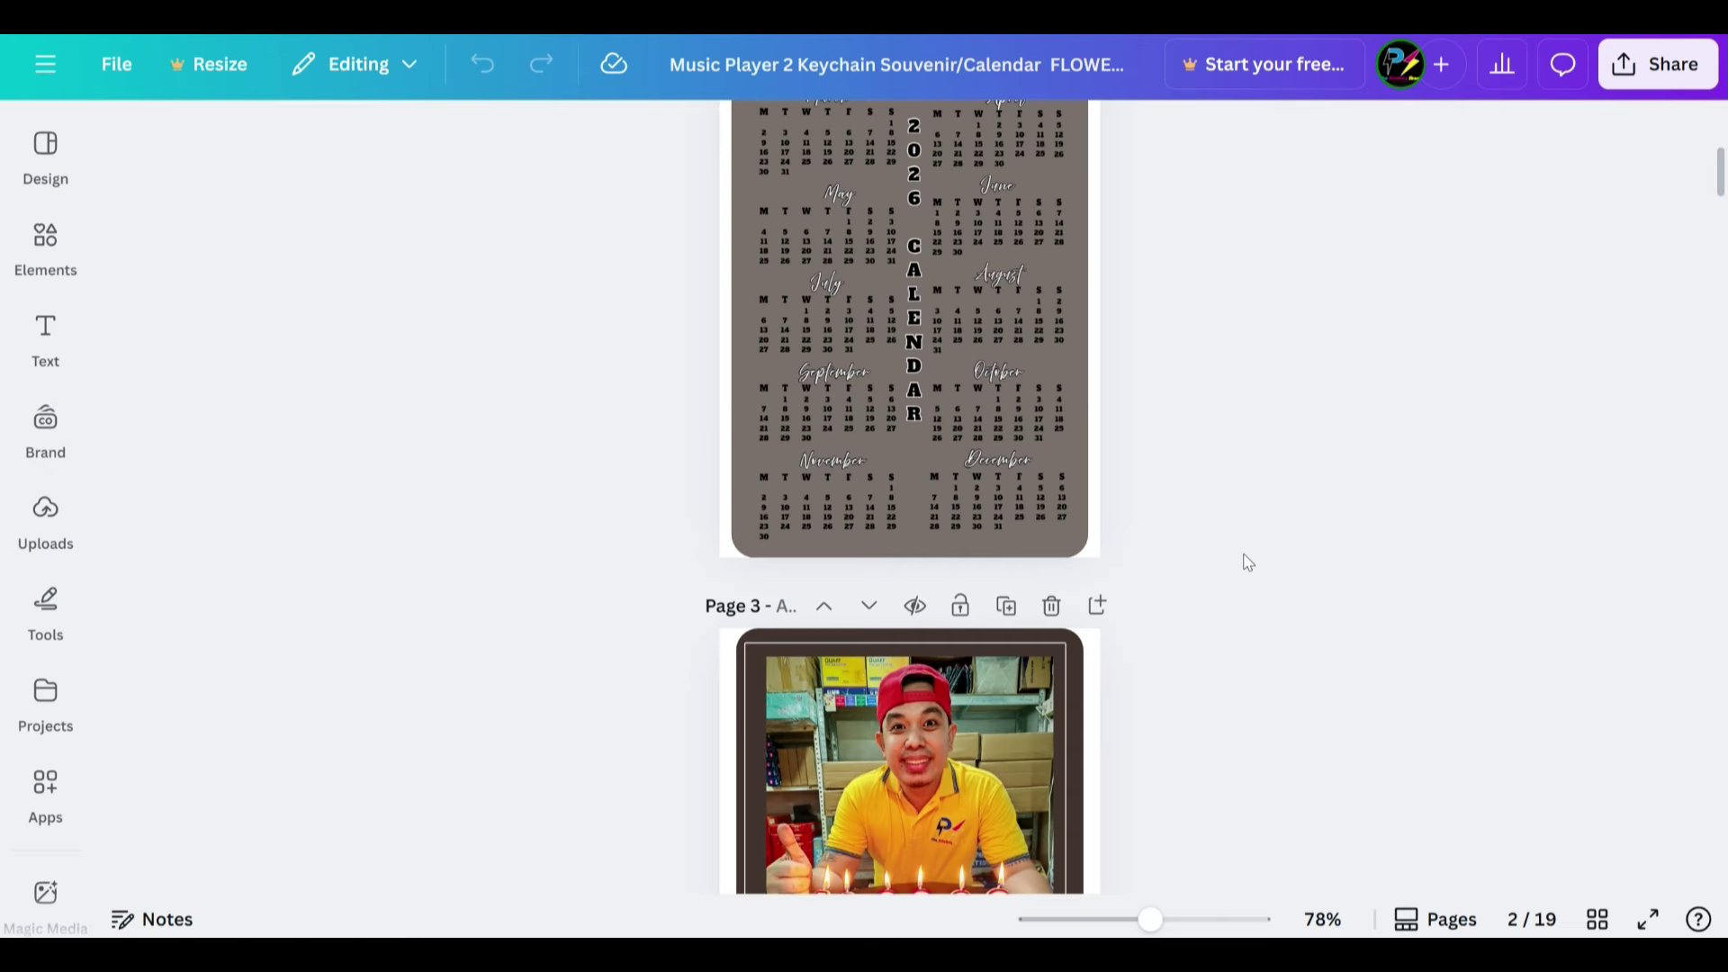
pyautogui.scroll(-14, 1248, 563)
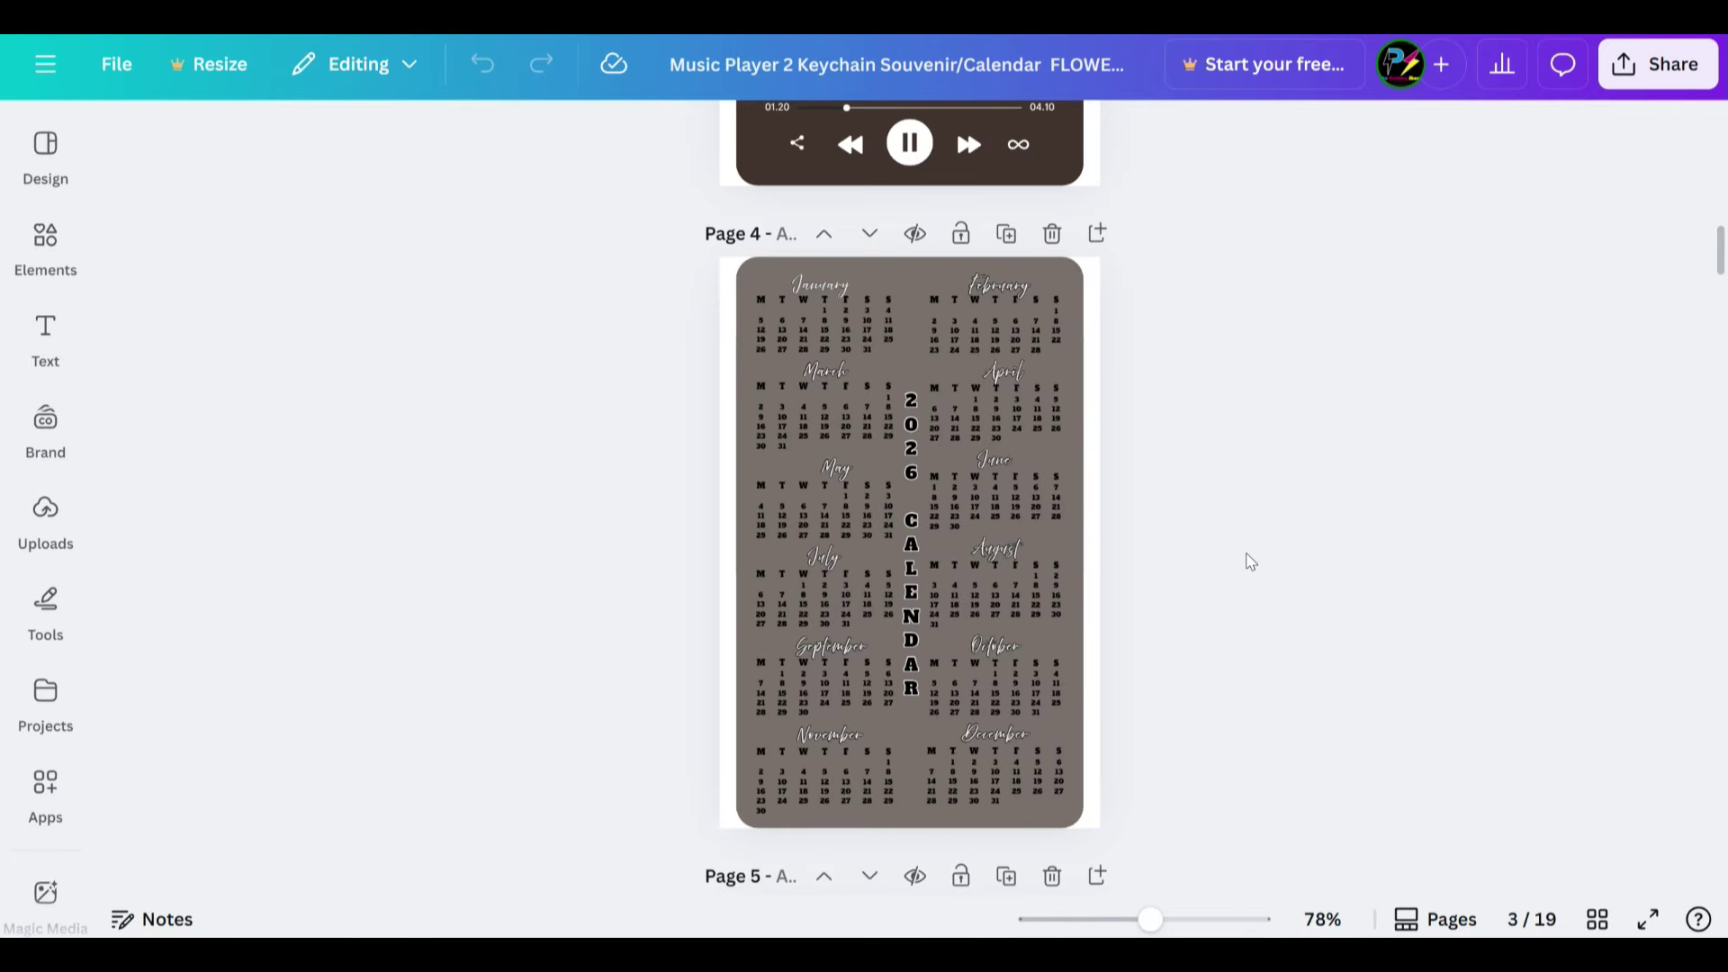
pyautogui.click(1598, 919)
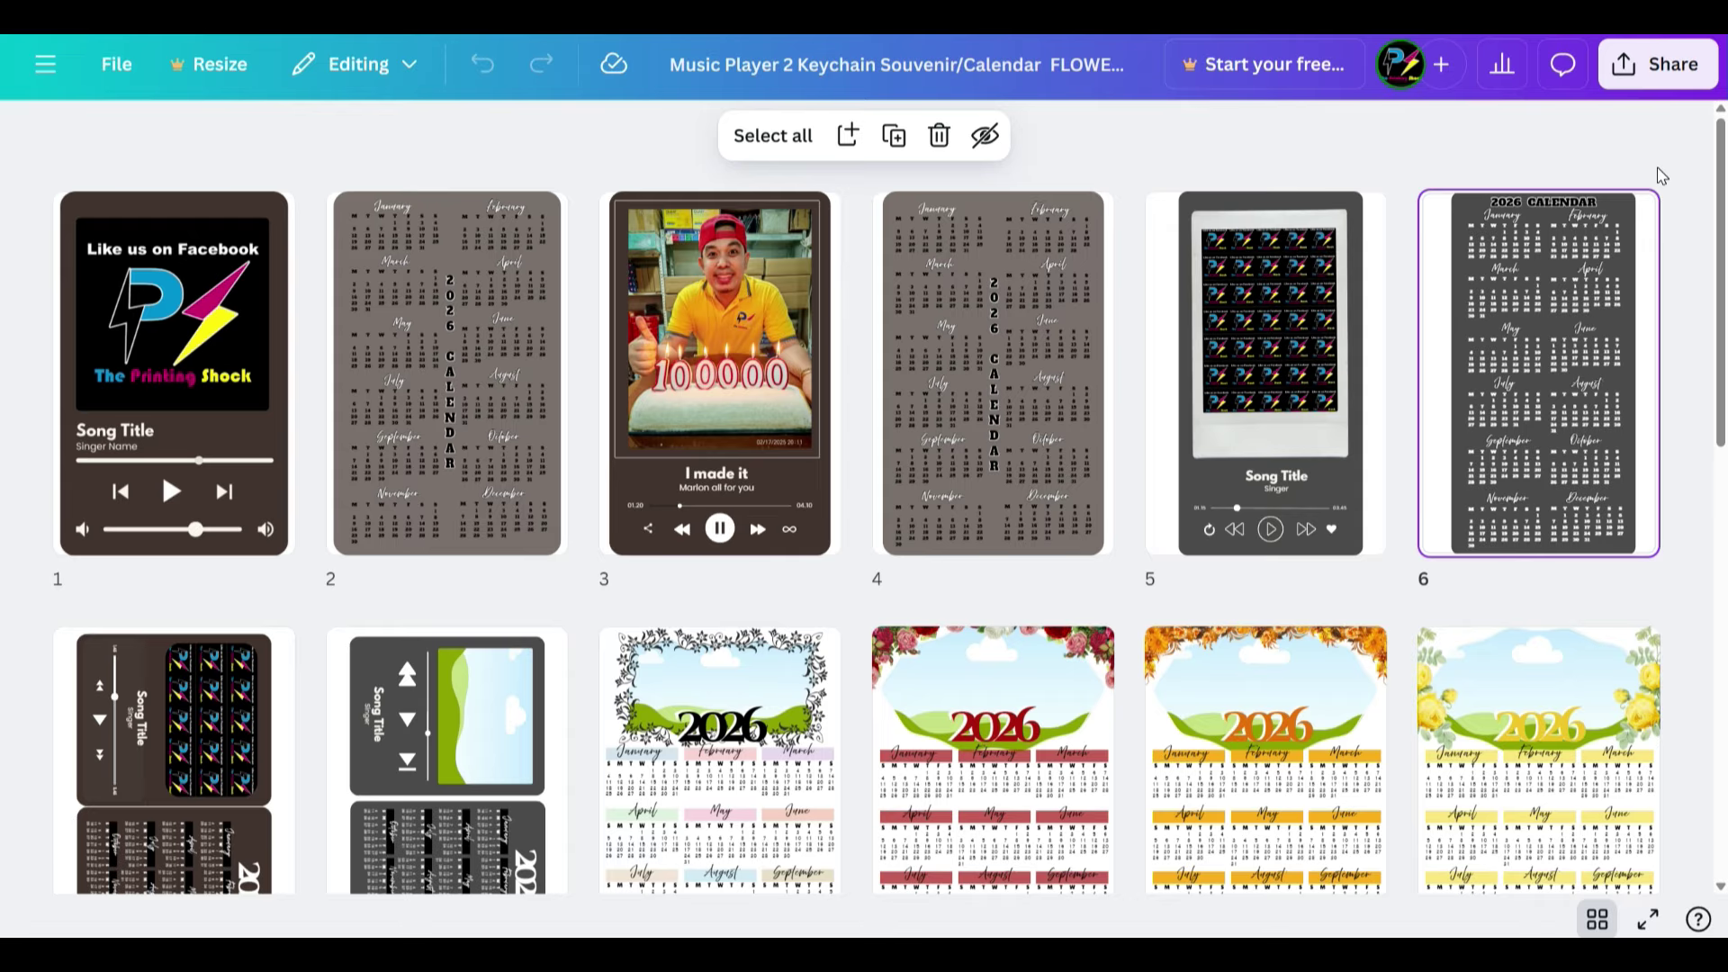
pyautogui.scroll(-10, 587, 454)
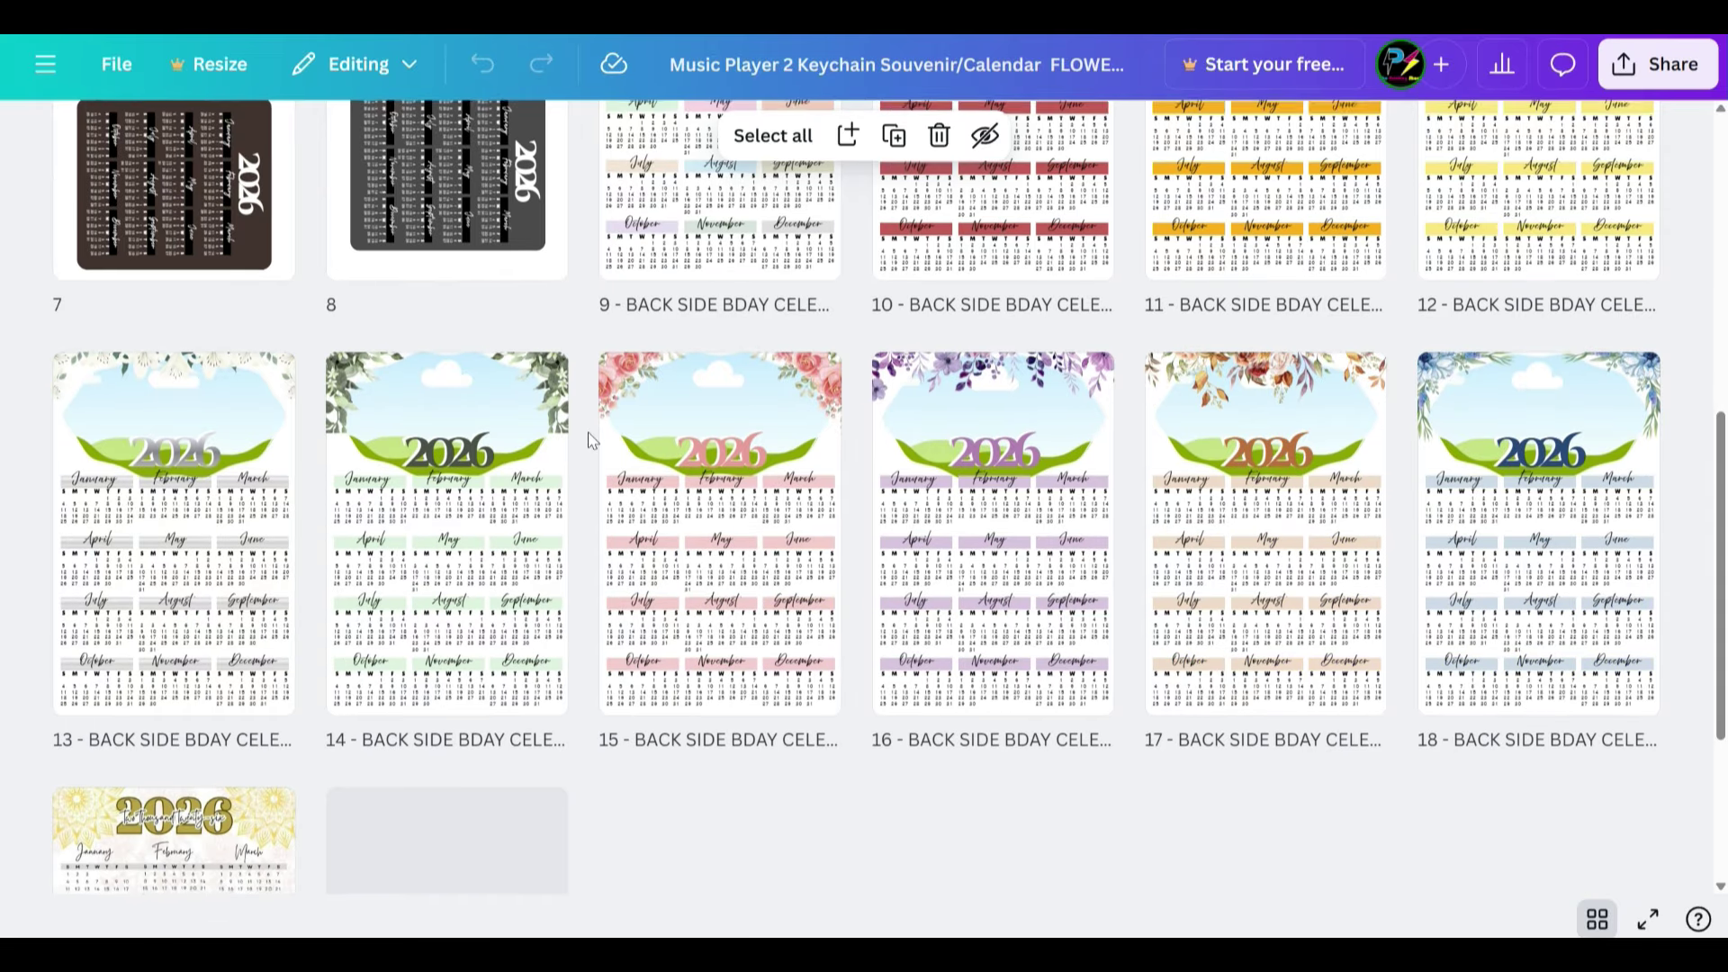
pyautogui.scroll(10, 725, 378)
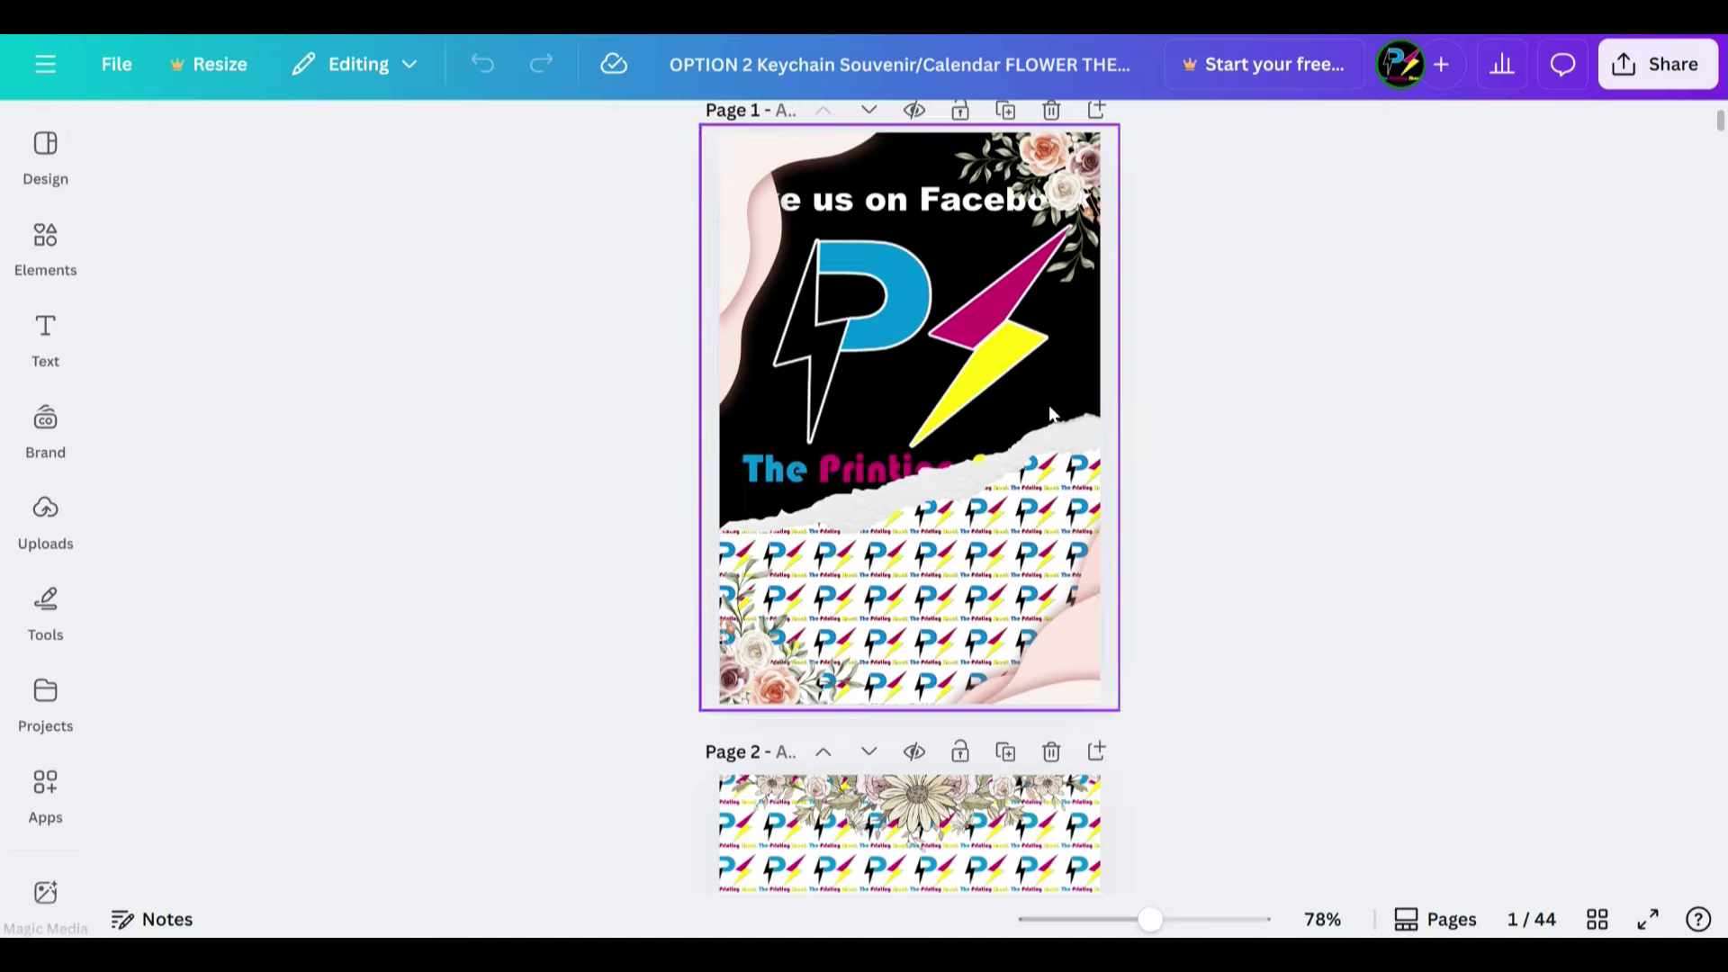
# Examine the OPTION 2 Keychain Souvenir/Calendar flower designs and their matching 2026 calendar backs in the grid overview.
pyautogui.scroll(2, 684, 504)
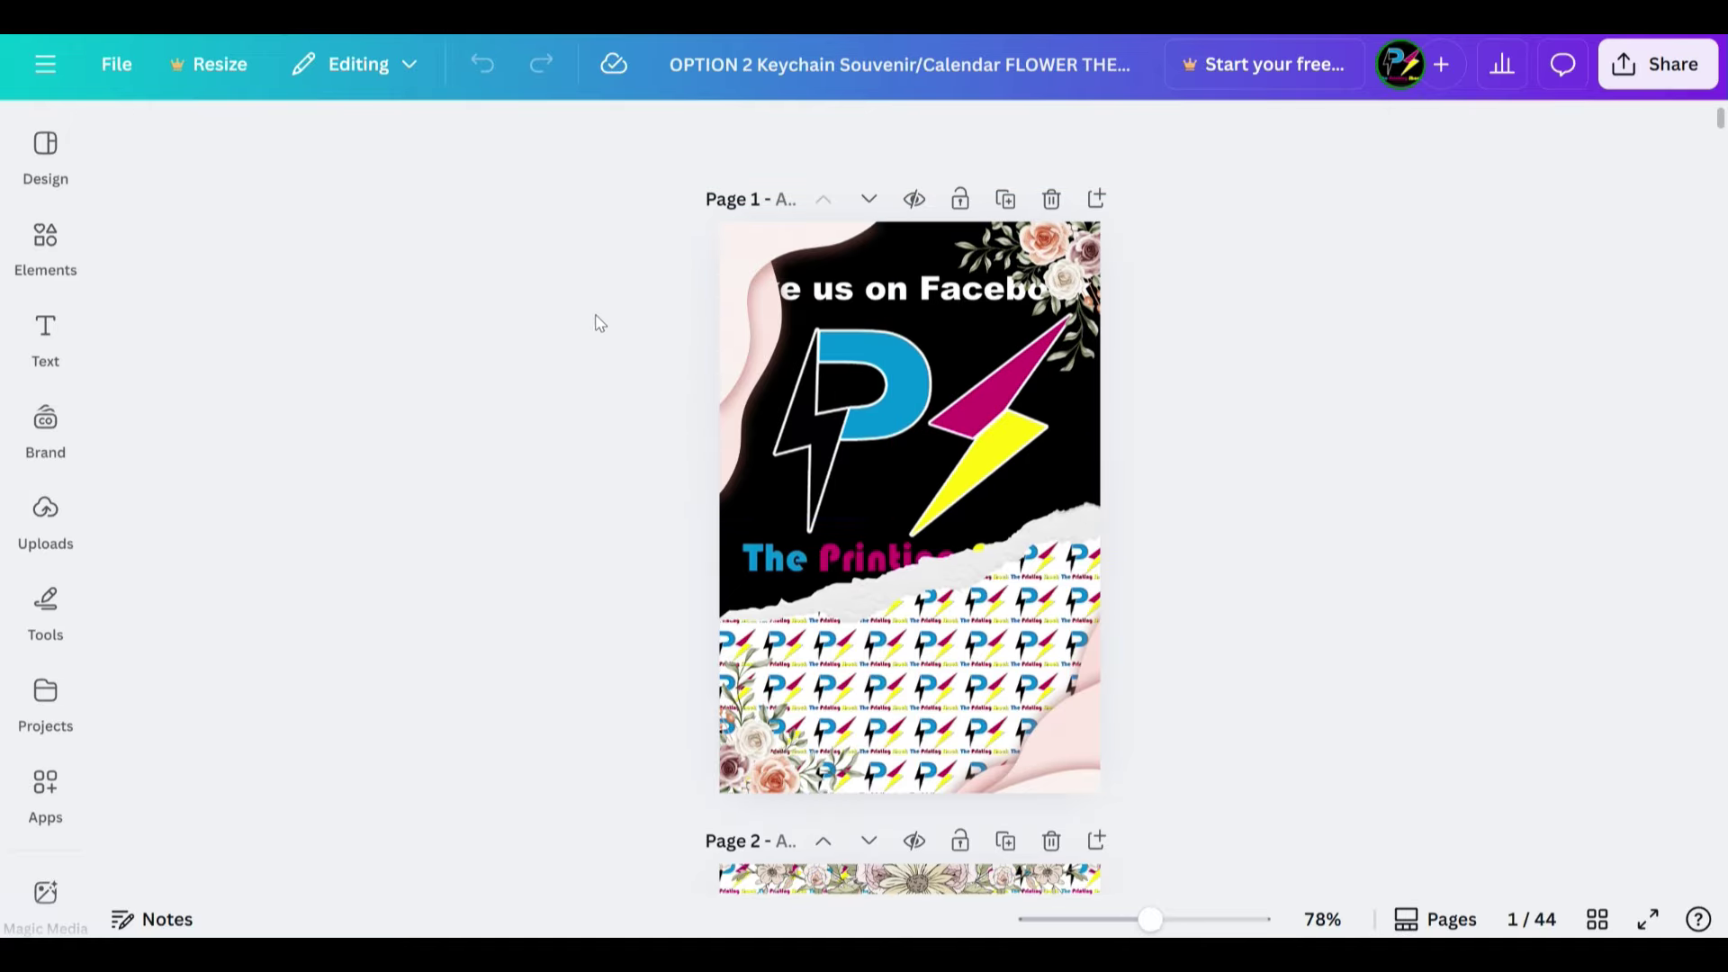
pyautogui.click(1597, 919)
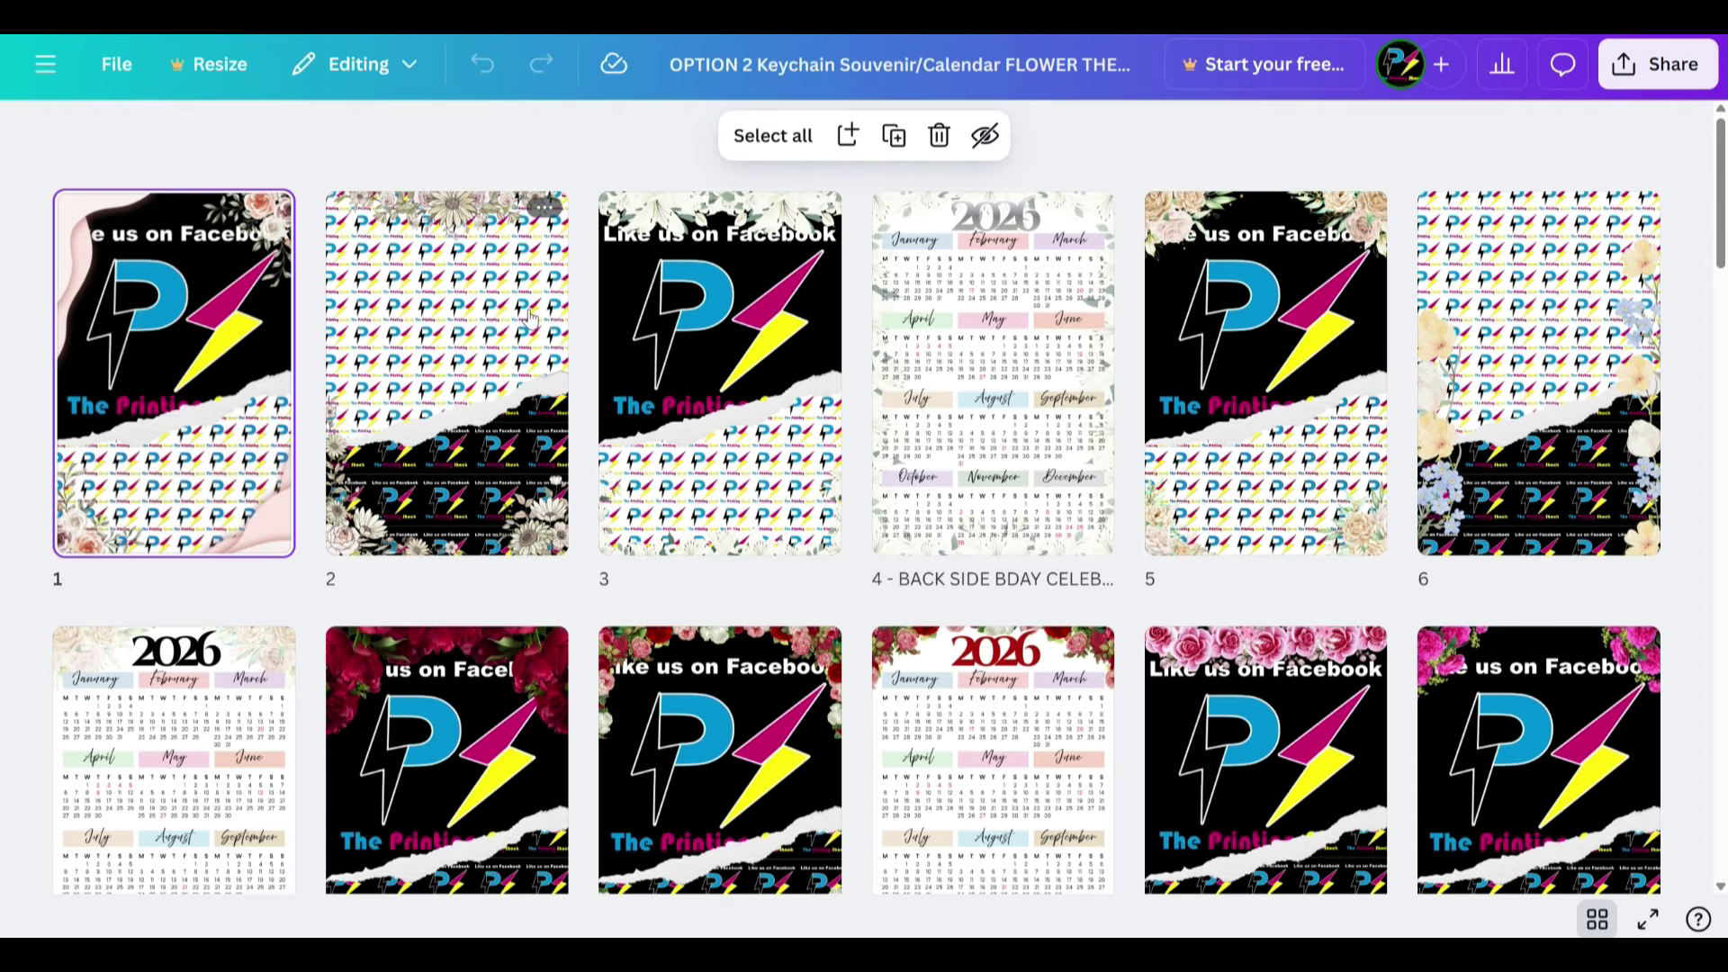
pyautogui.scroll(-5, 1051, 513)
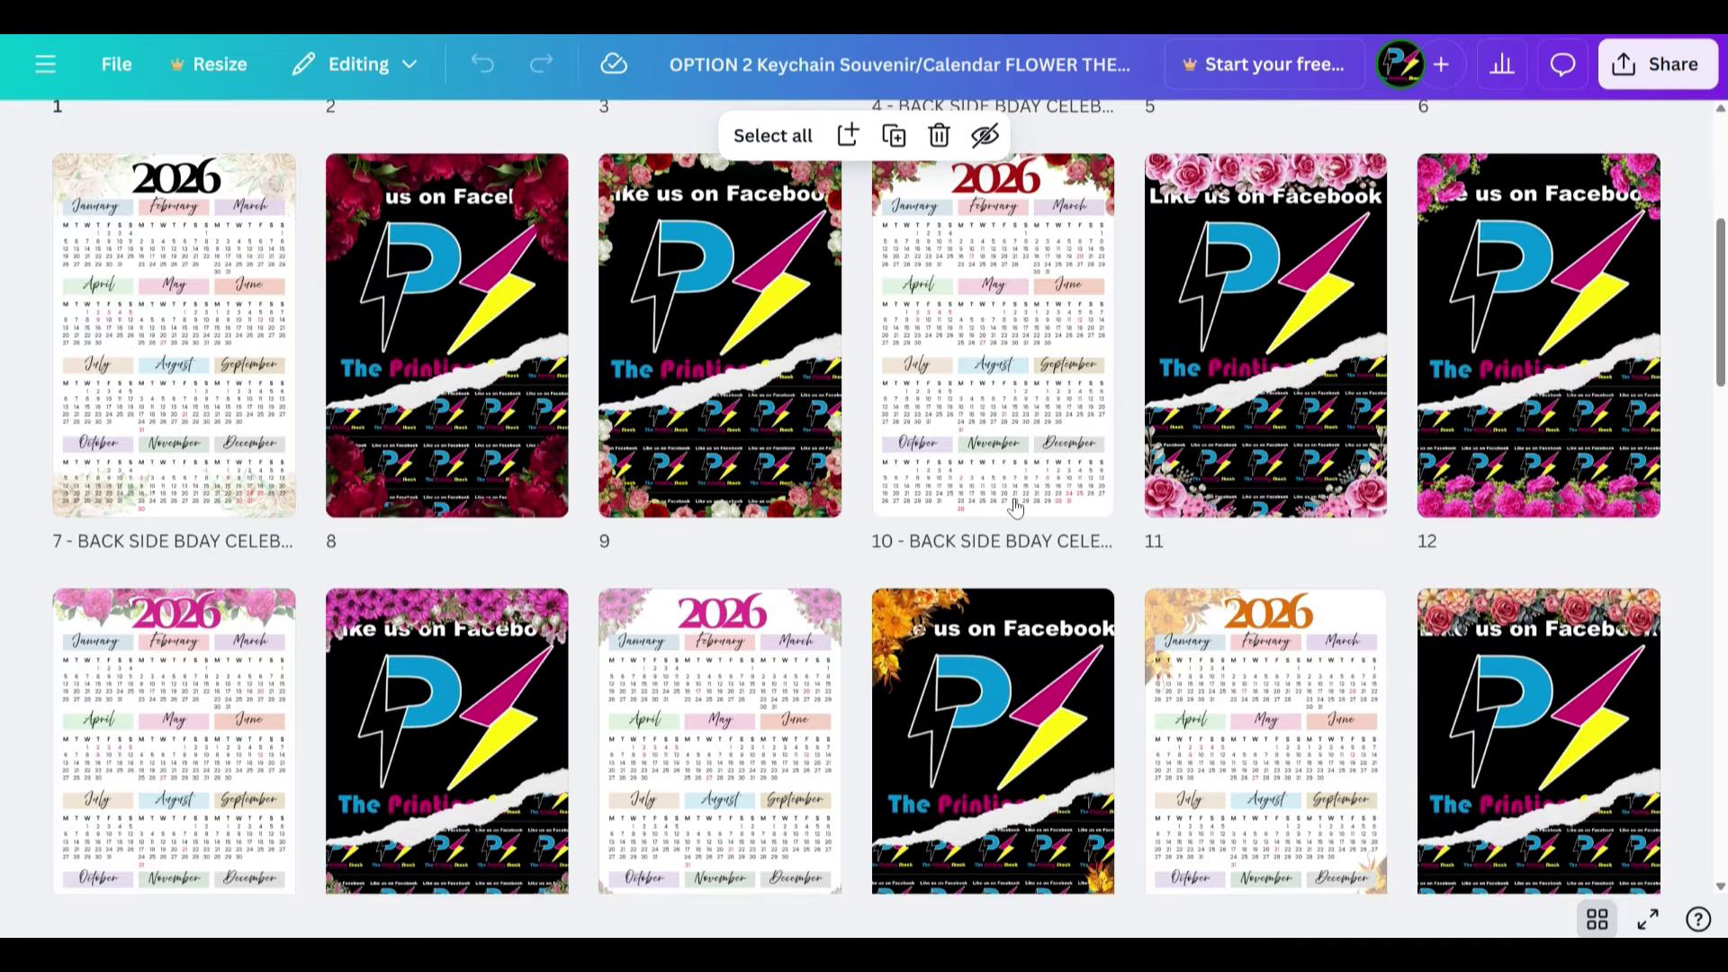
pyautogui.scroll(-15, 838, 522)
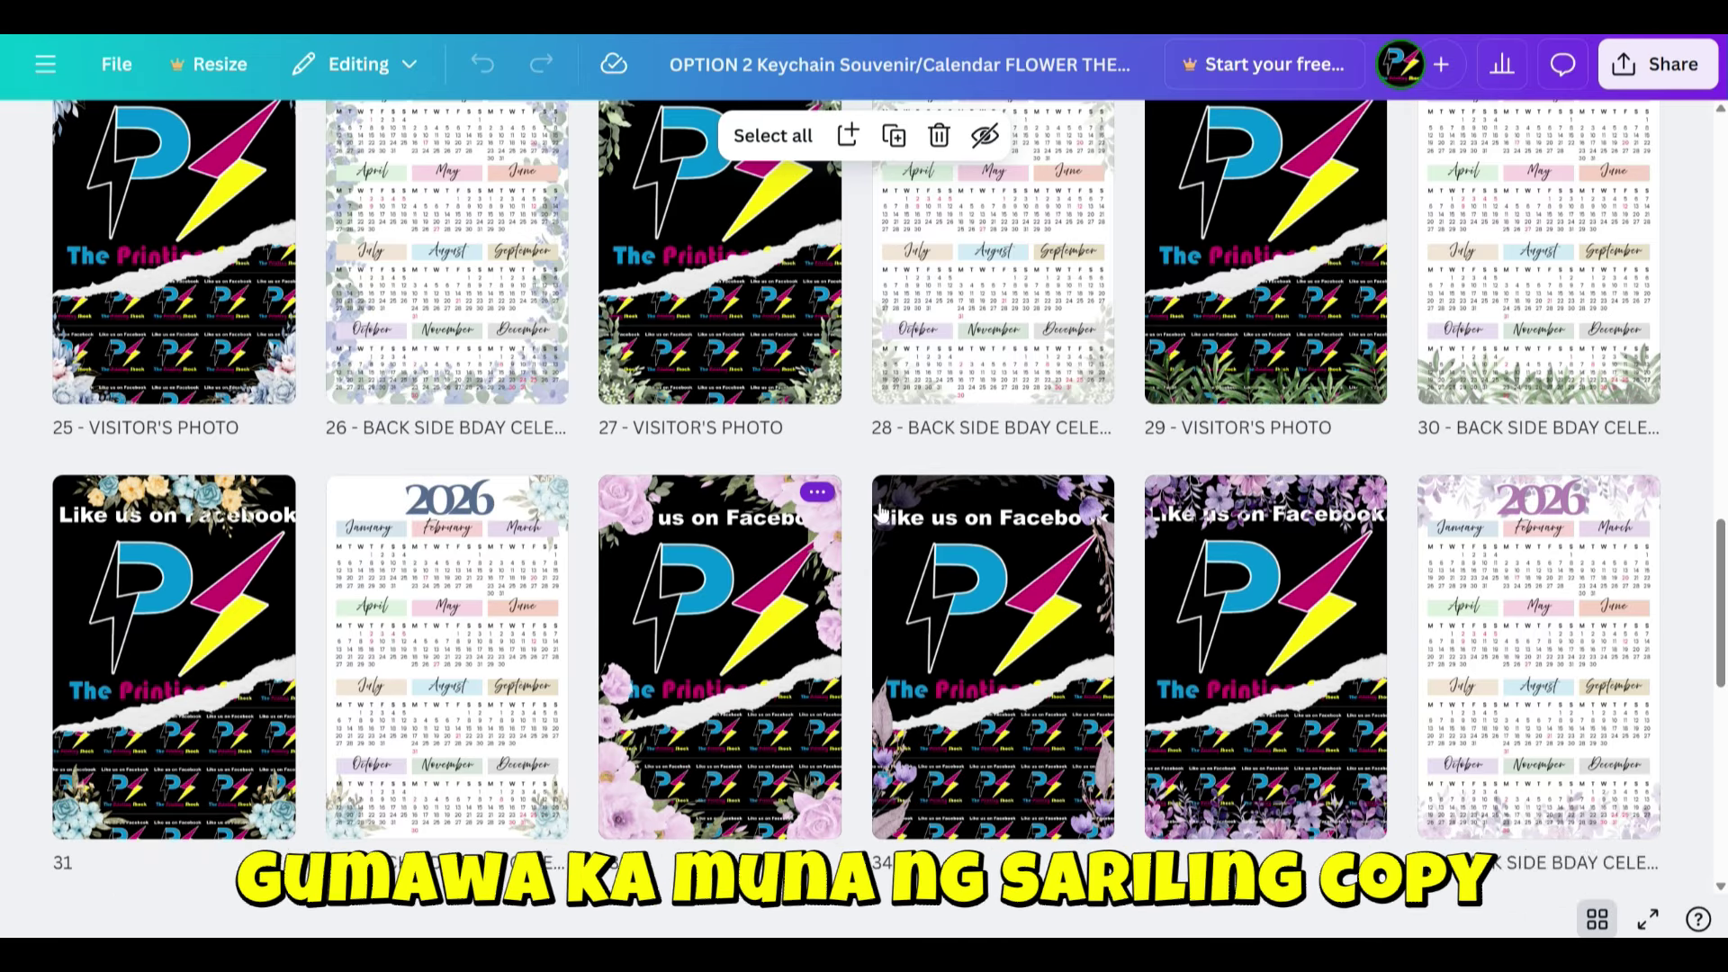
pyautogui.scroll(-5, 997, 278)
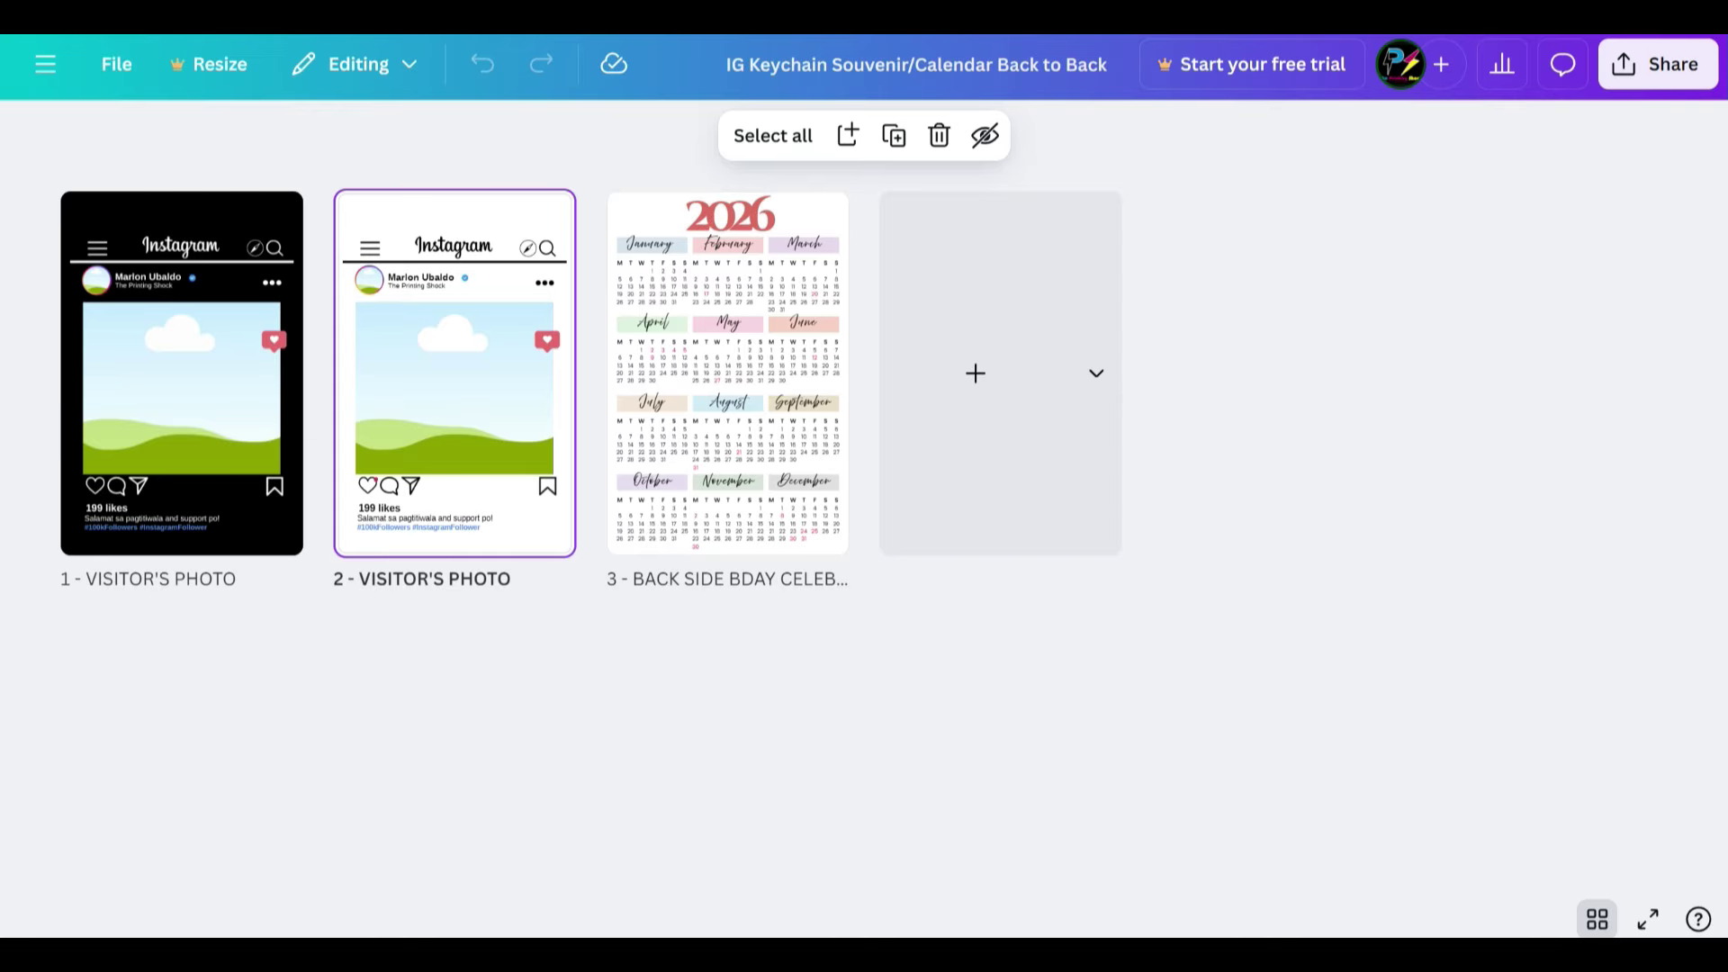
# Switch to the BAPTISM / BIRTHDAY design and examine its children's 2026 calendar layouts, page by page and in the grid overview.
pyautogui.hotkey('ctrl', 'Tab')
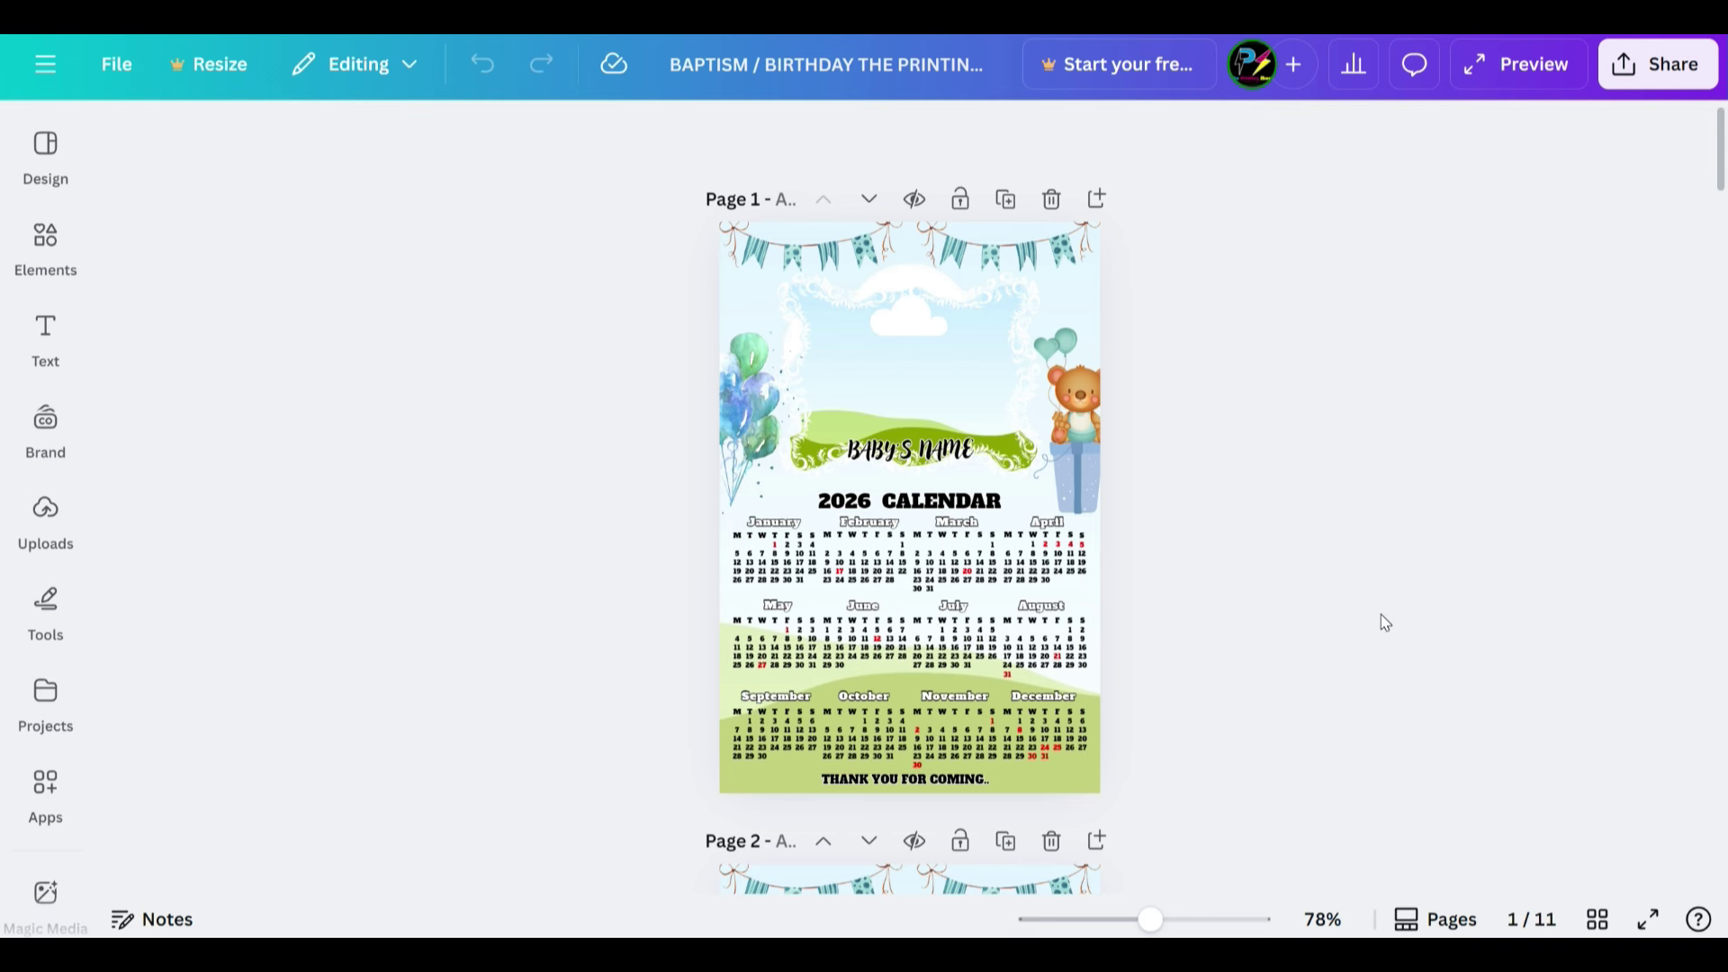
pyautogui.scroll(-8, 1359, 616)
pyautogui.scroll(-15, 1133, 608)
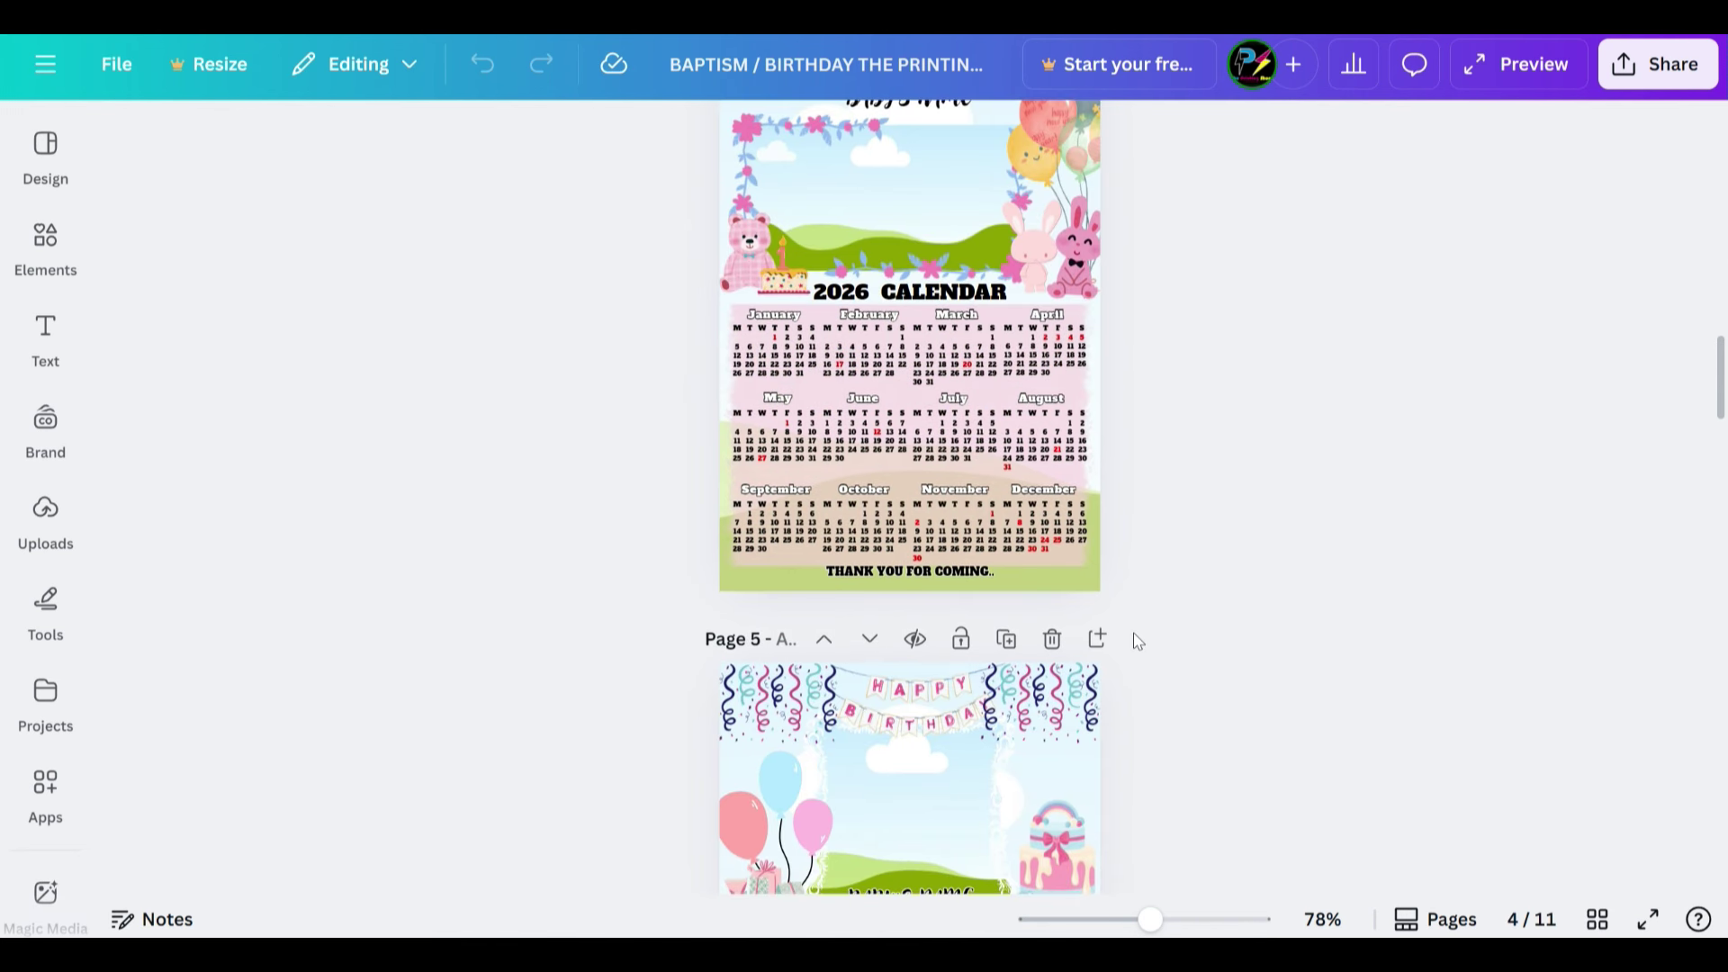
pyautogui.scroll(-5, 1136, 640)
pyautogui.scroll(-5, 1347, 707)
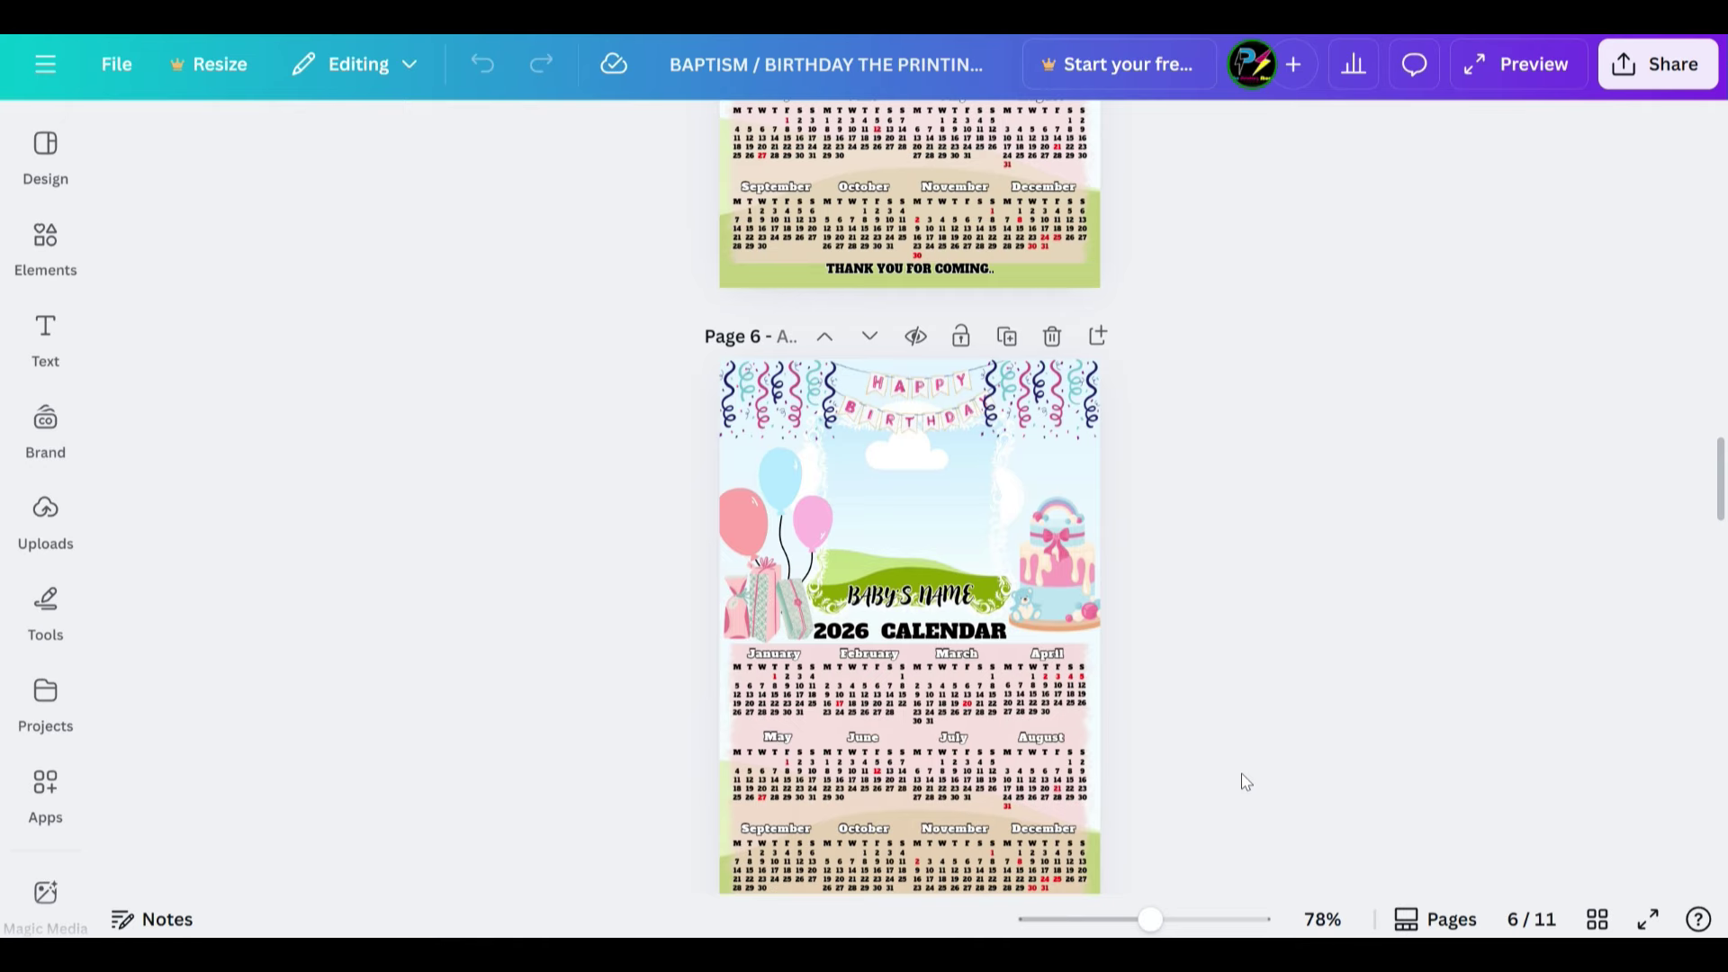
pyautogui.scroll(-5, 979, 605)
pyautogui.scroll(-3, 1042, 433)
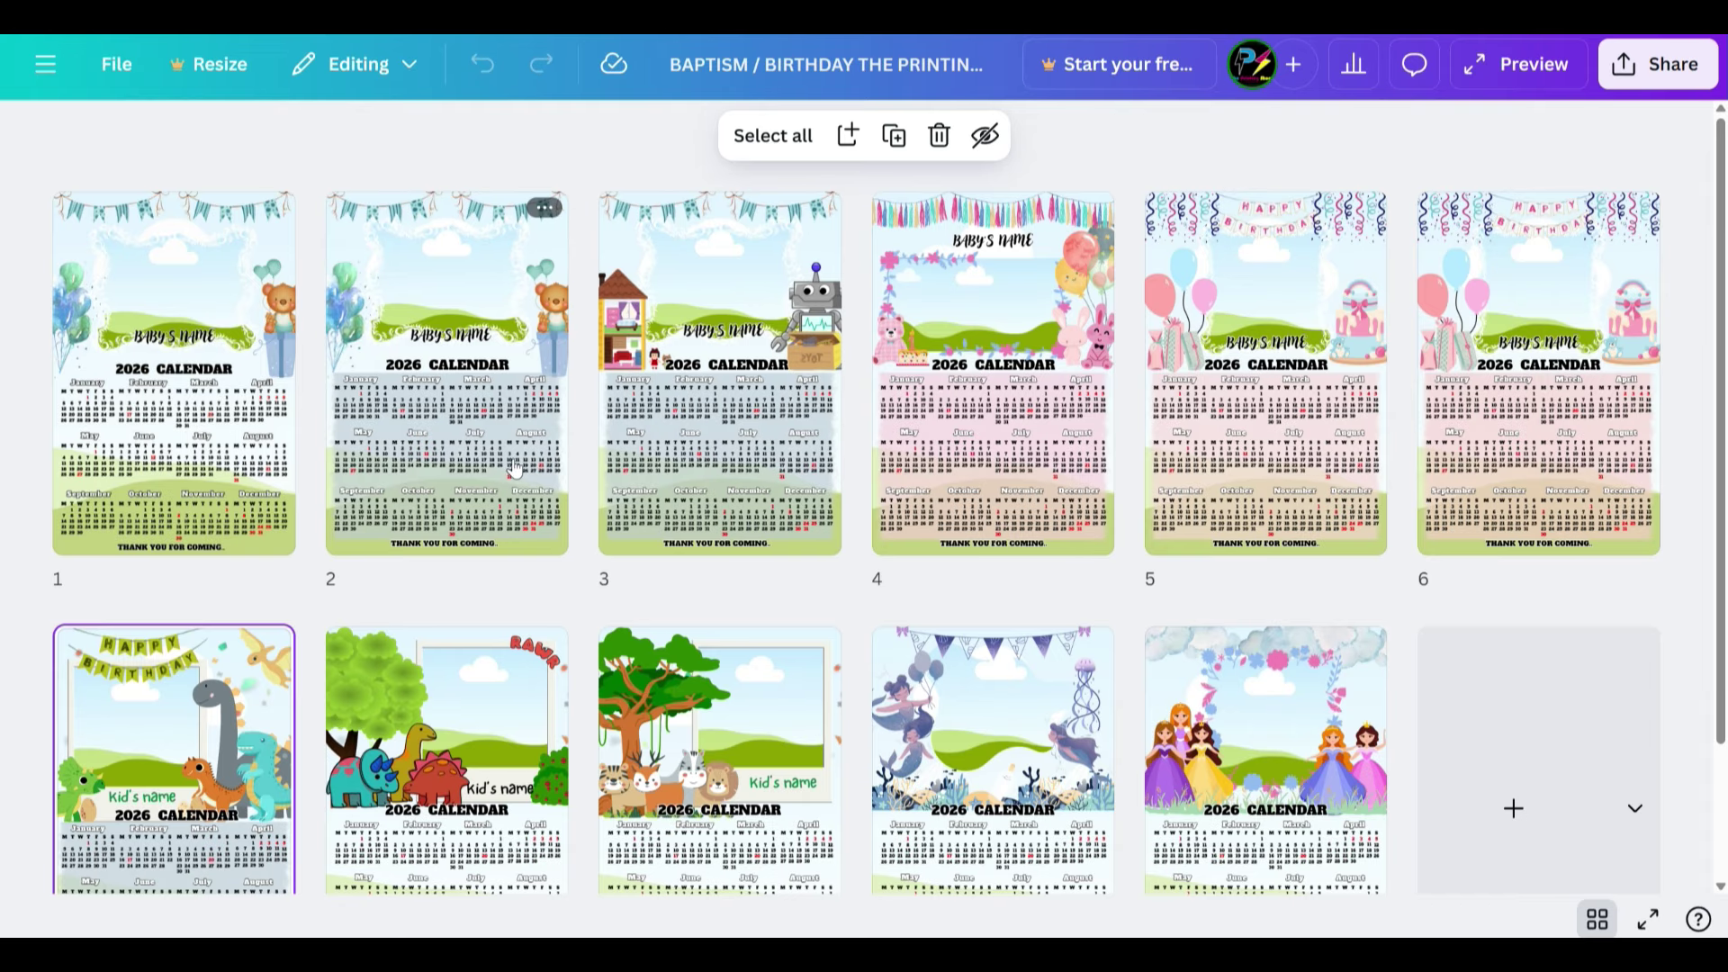
pyautogui.scroll(-2, 675, 504)
pyautogui.scroll(2, 1260, 450)
pyautogui.scroll(-2, 1377, 549)
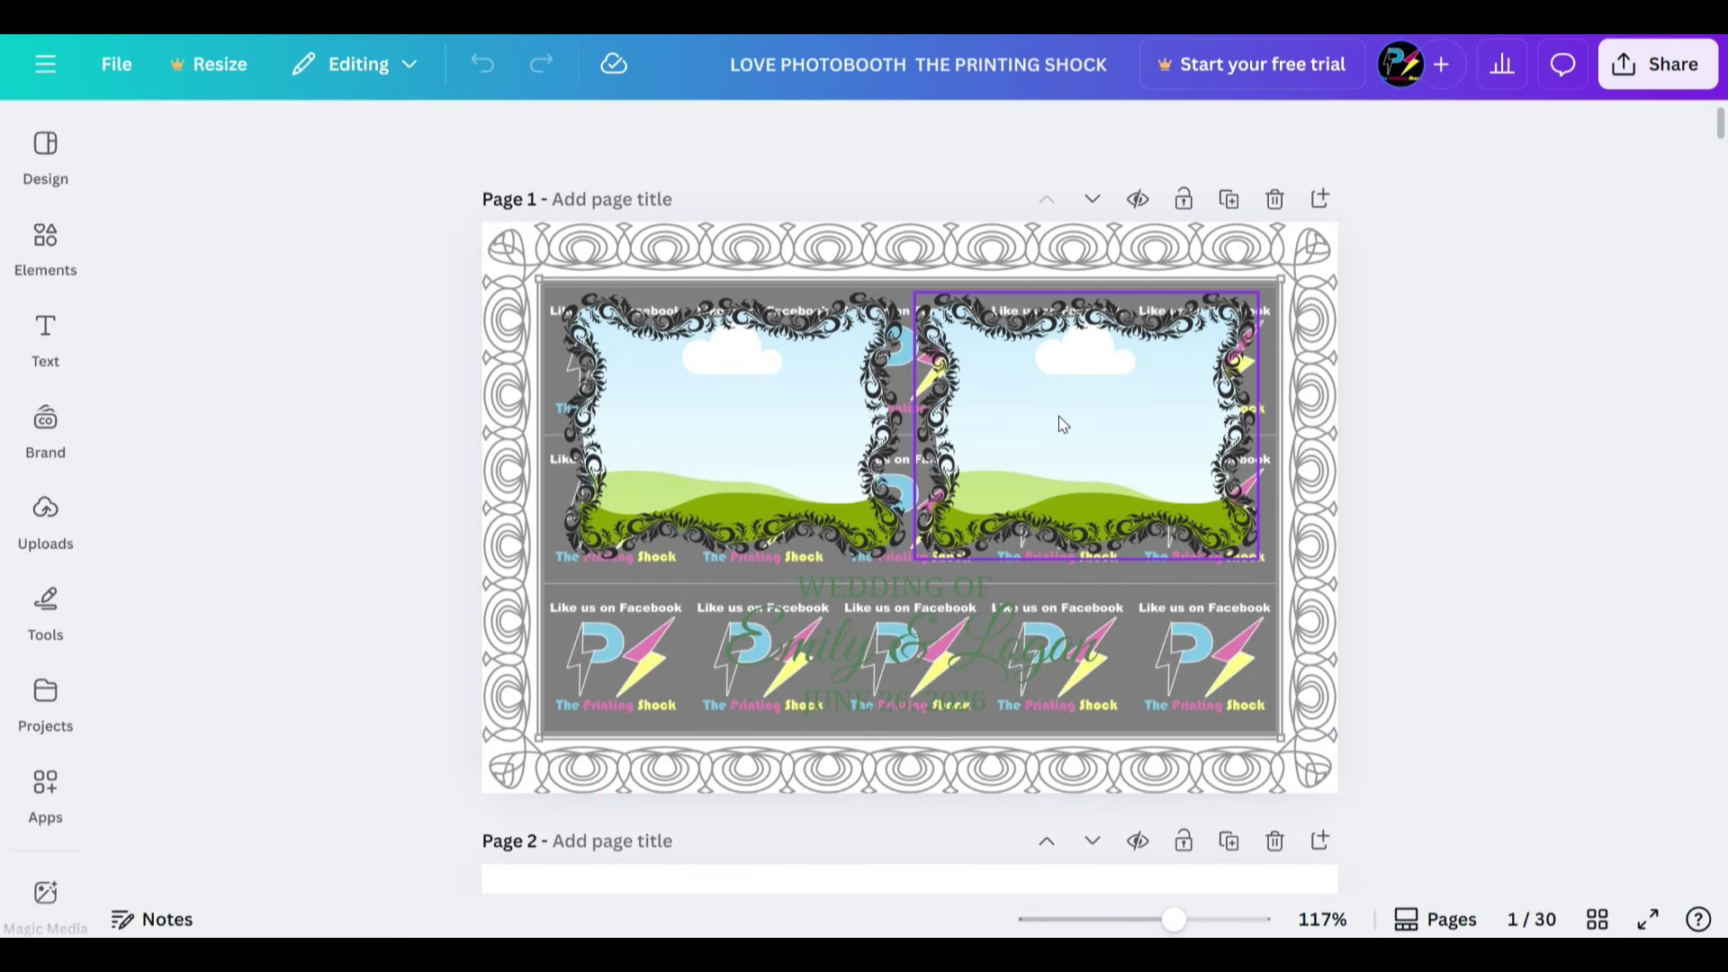
# Examine the LOVE PHOTOBOOTH layouts, from the first wedding pages to the graduation and Valentine designs in the grid overview.
pyautogui.scroll(-3, 1060, 424)
pyautogui.scroll(3, 947, 439)
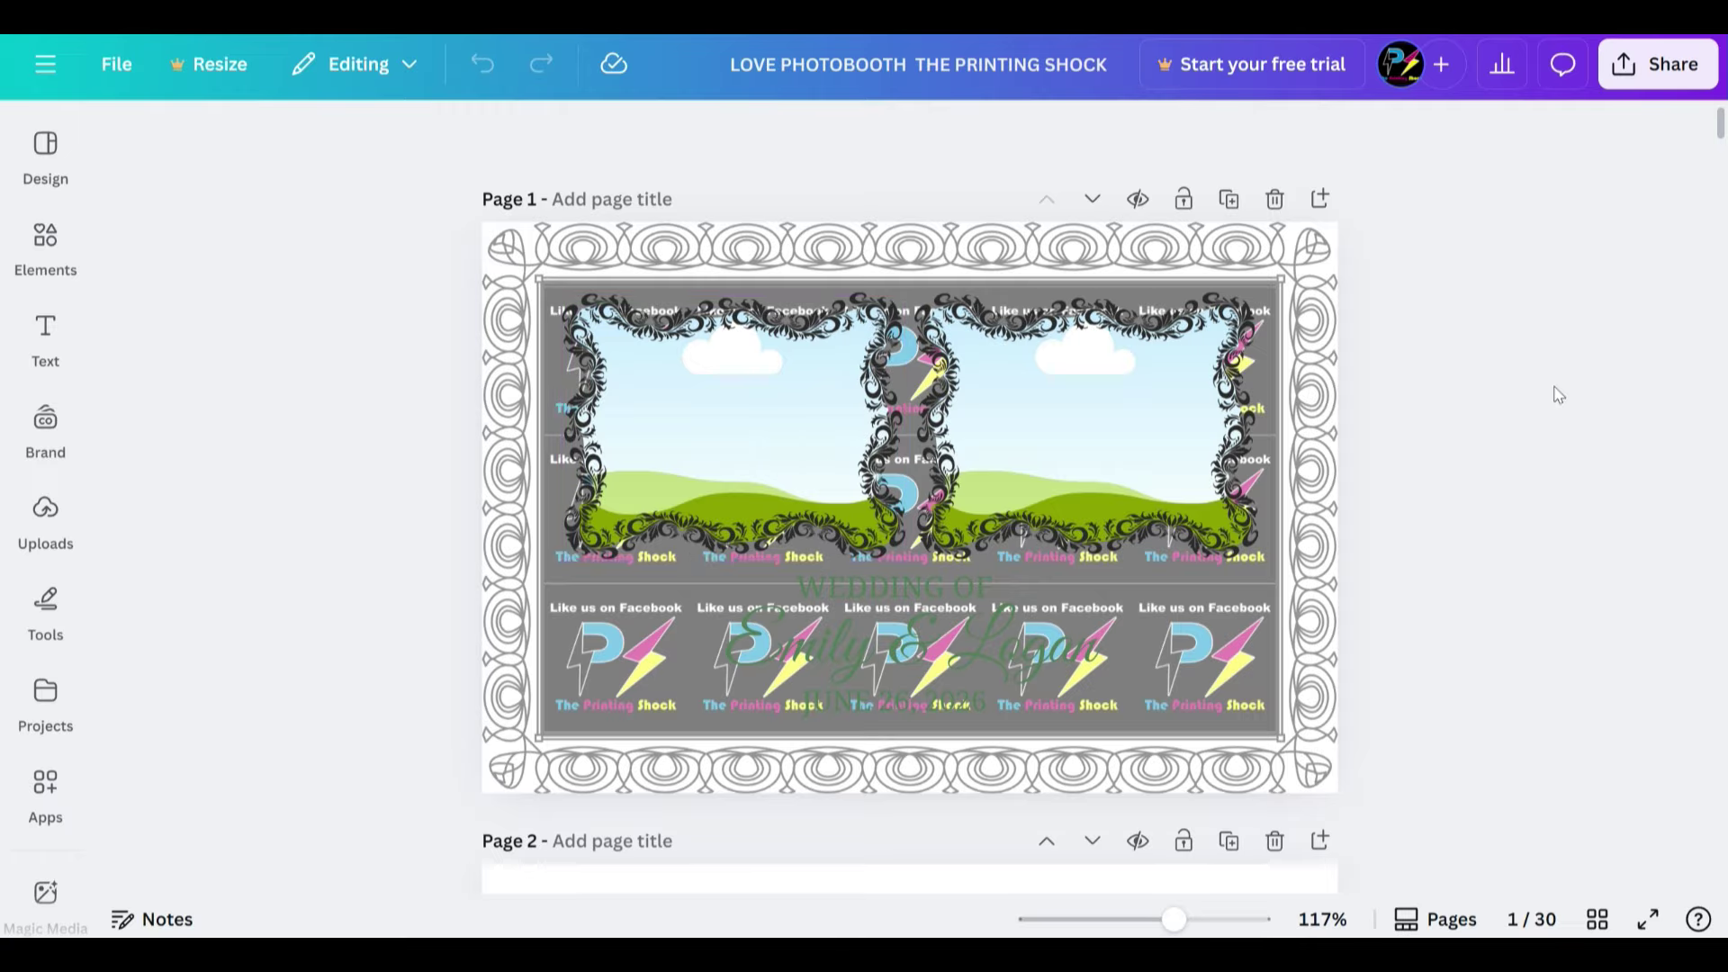
pyautogui.scroll(-8, 1402, 565)
pyautogui.scroll(-8, 1404, 572)
pyautogui.click(1597, 919)
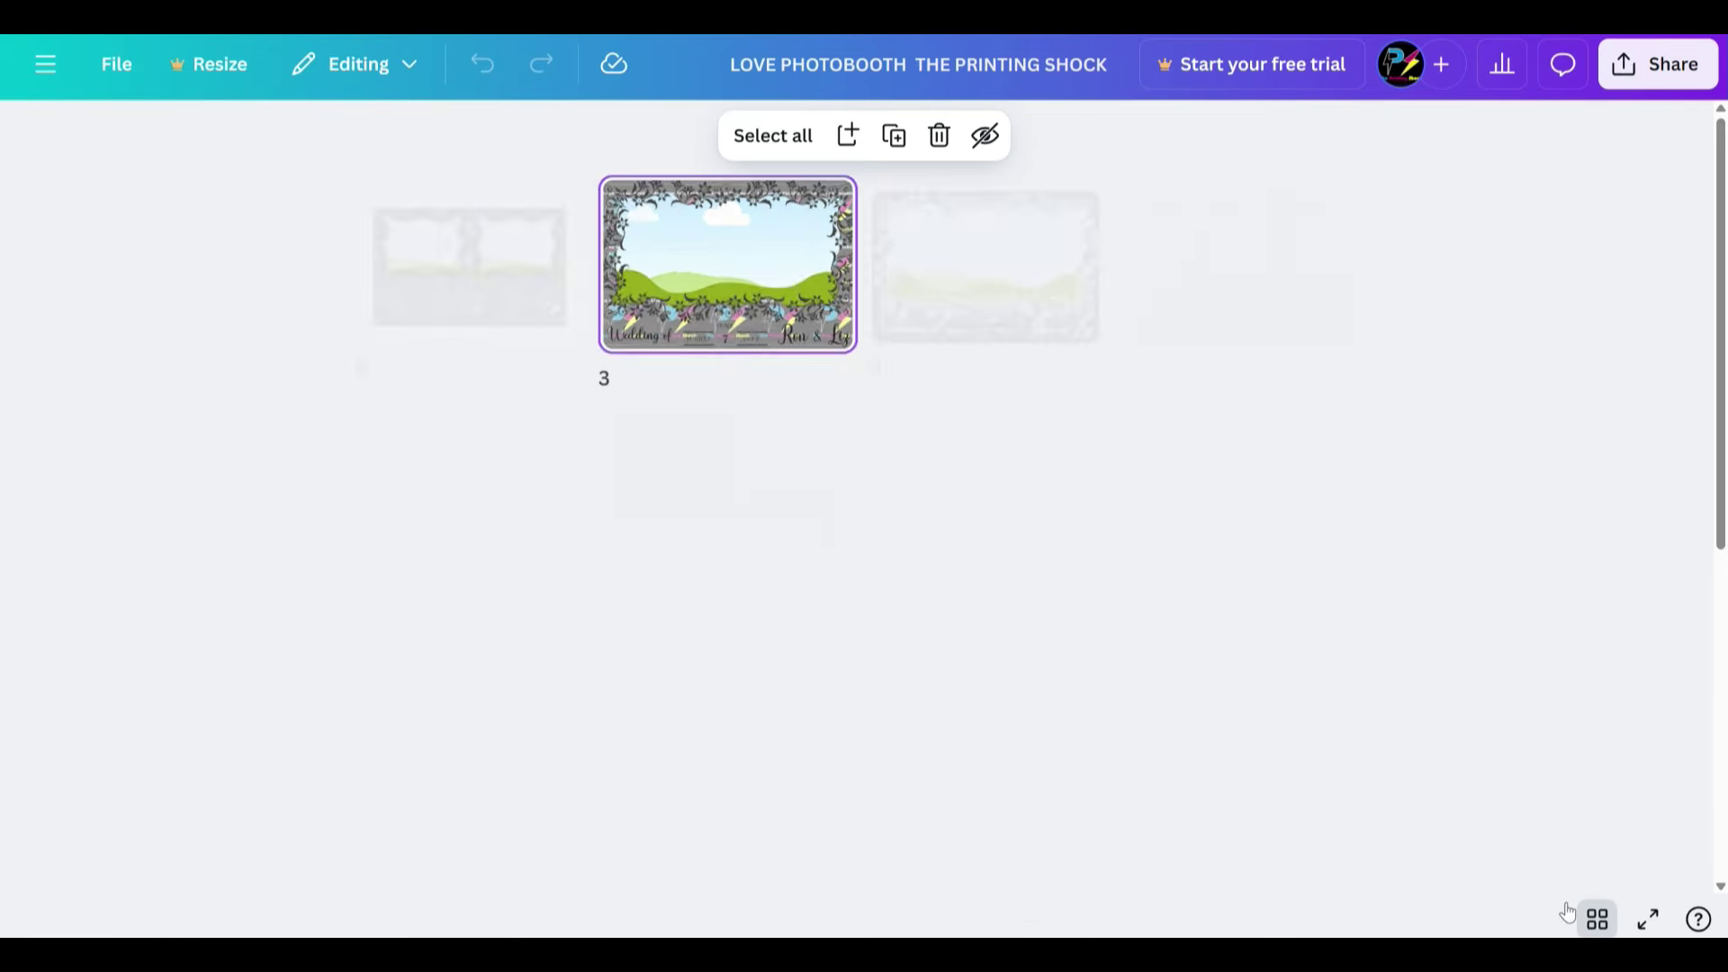
pyautogui.scroll(-7, 796, 394)
pyautogui.scroll(3, 206, 566)
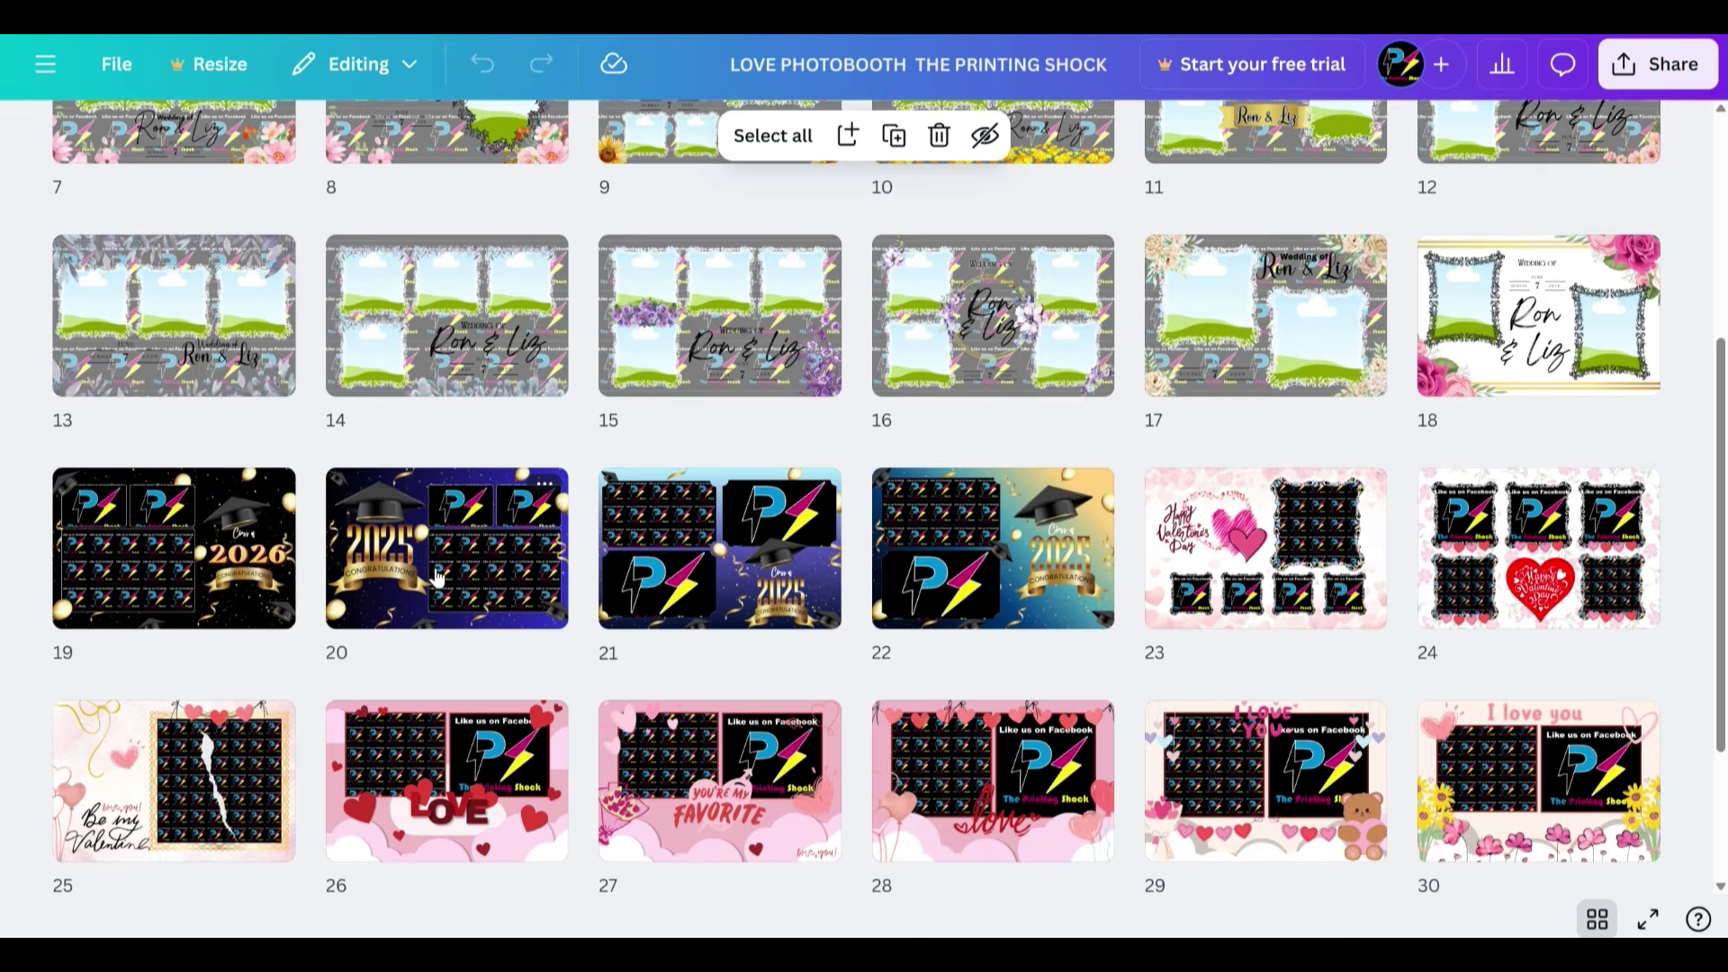
pyautogui.moveTo(1406, 615)
pyautogui.moveTo(1691, 617)
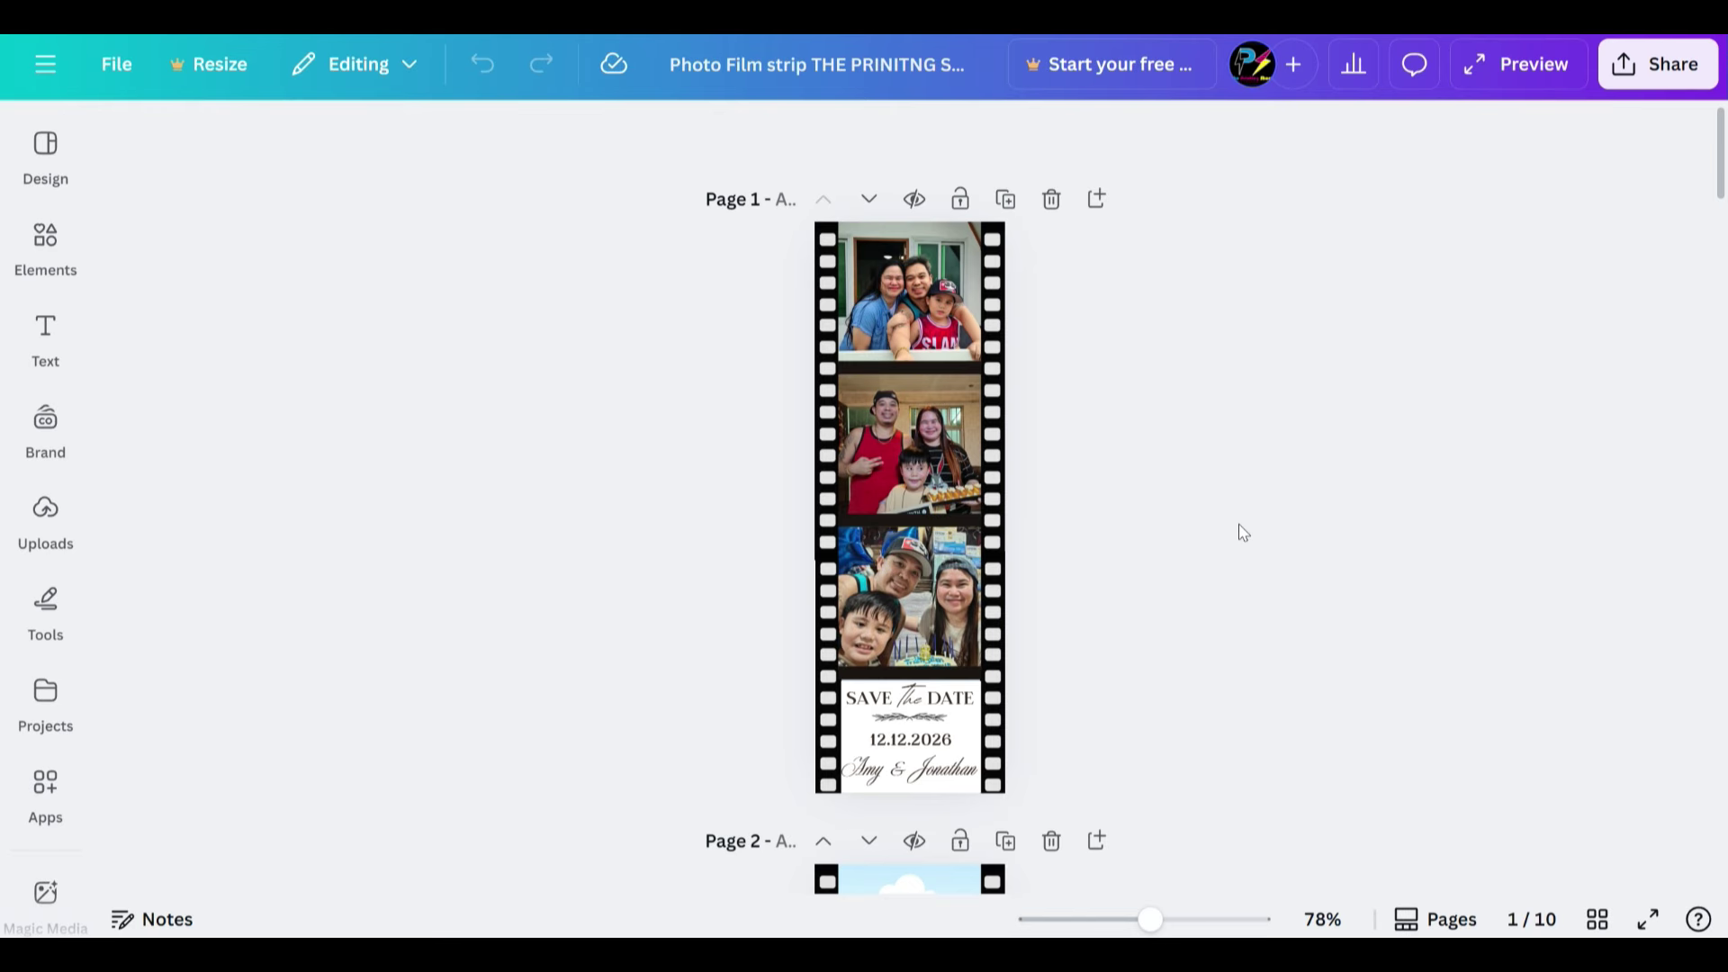
# Examine the Photo Film strip pages in the grid overview and both pages of the DRAG & DROP camera and save-the-date strips.
pyautogui.click(1598, 917)
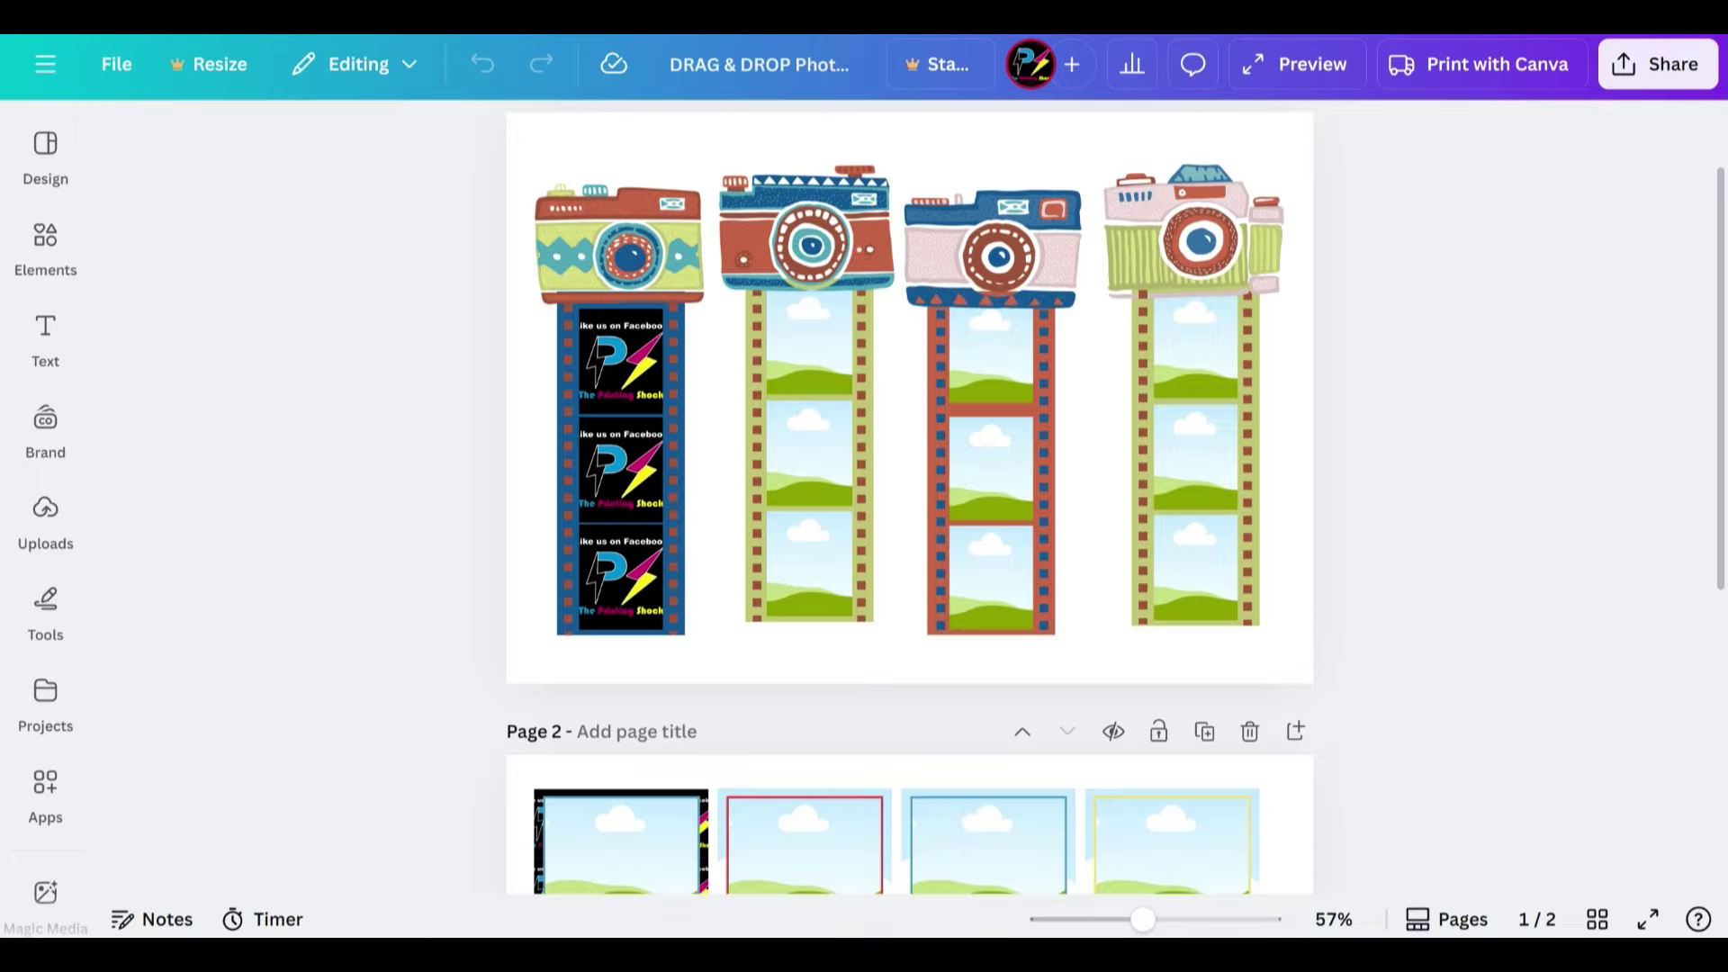
pyautogui.scroll(-5, 1485, 490)
pyautogui.scroll(6, 1554, 494)
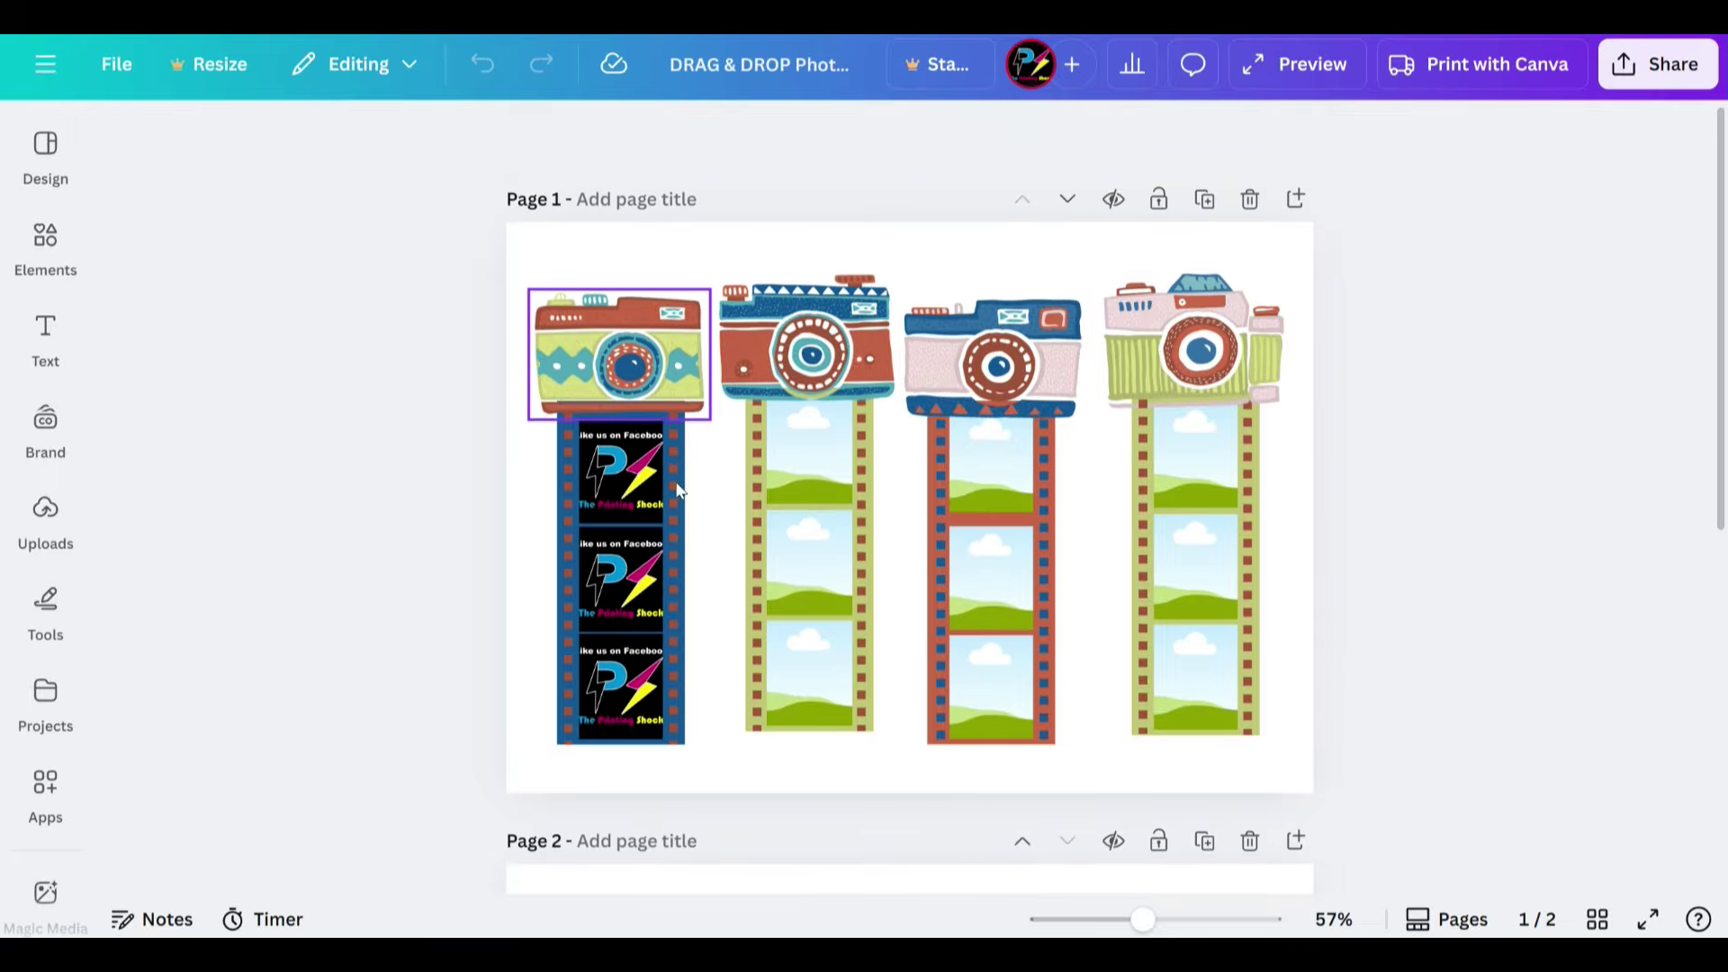
pyautogui.scroll(-5, 990, 540)
pyautogui.scroll(5, 878, 634)
pyautogui.scroll(-5, 1278, 618)
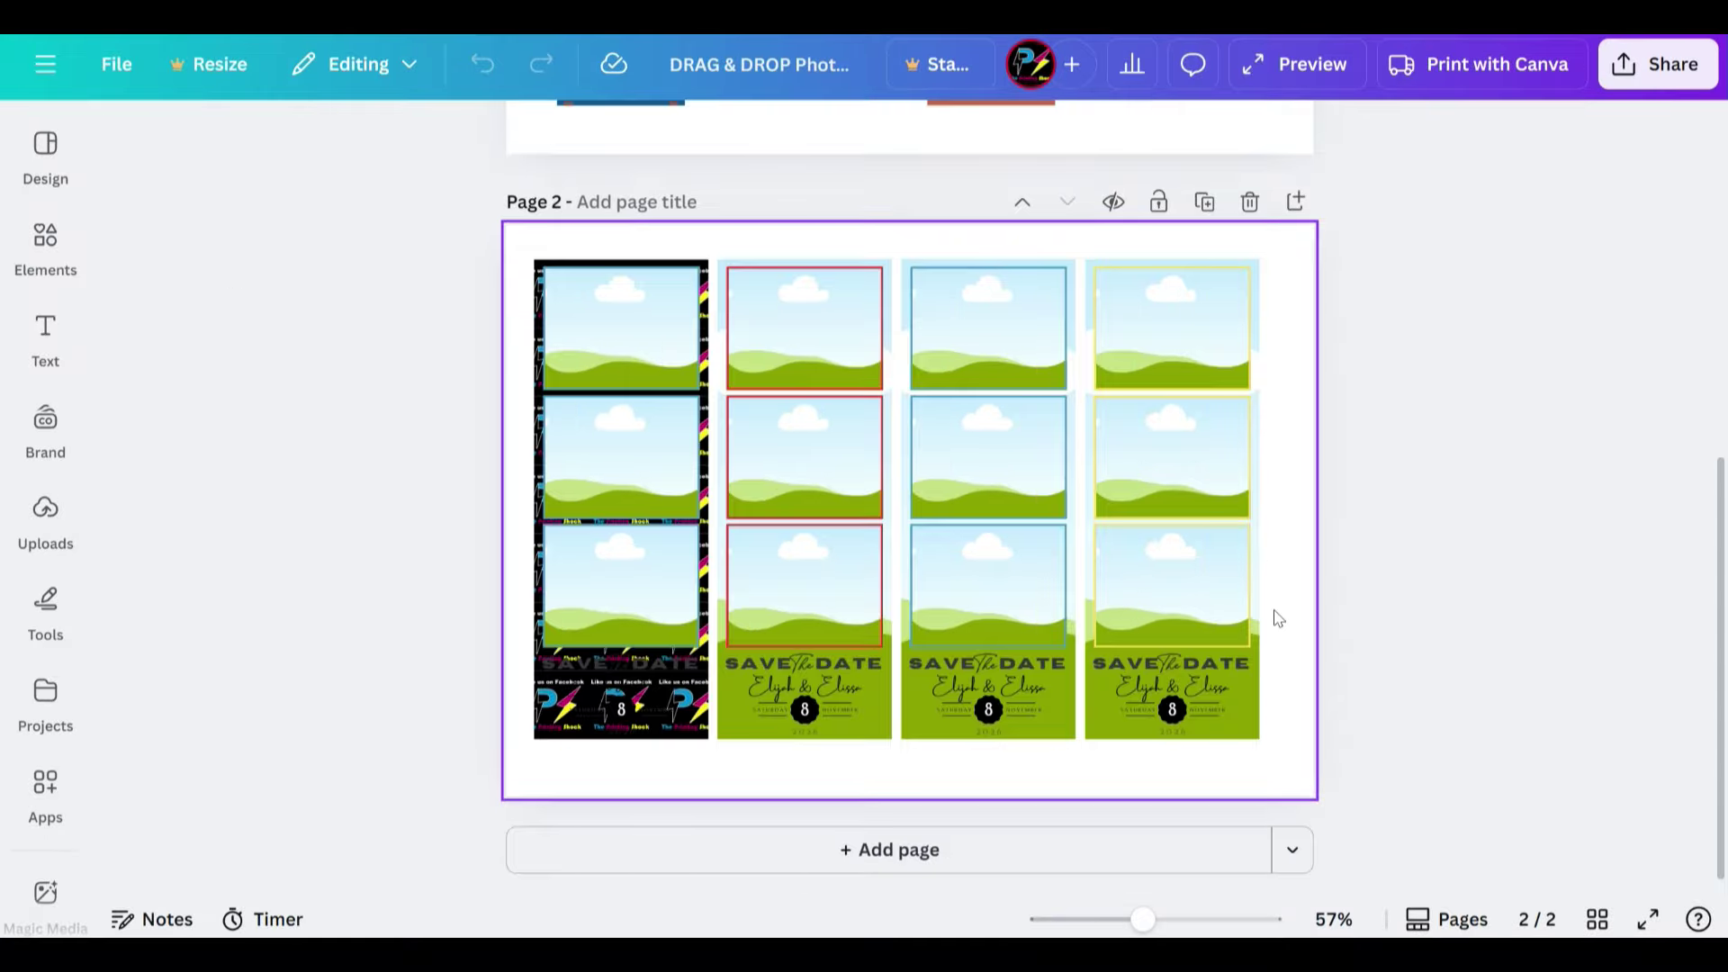
pyautogui.scroll(2, 1278, 618)
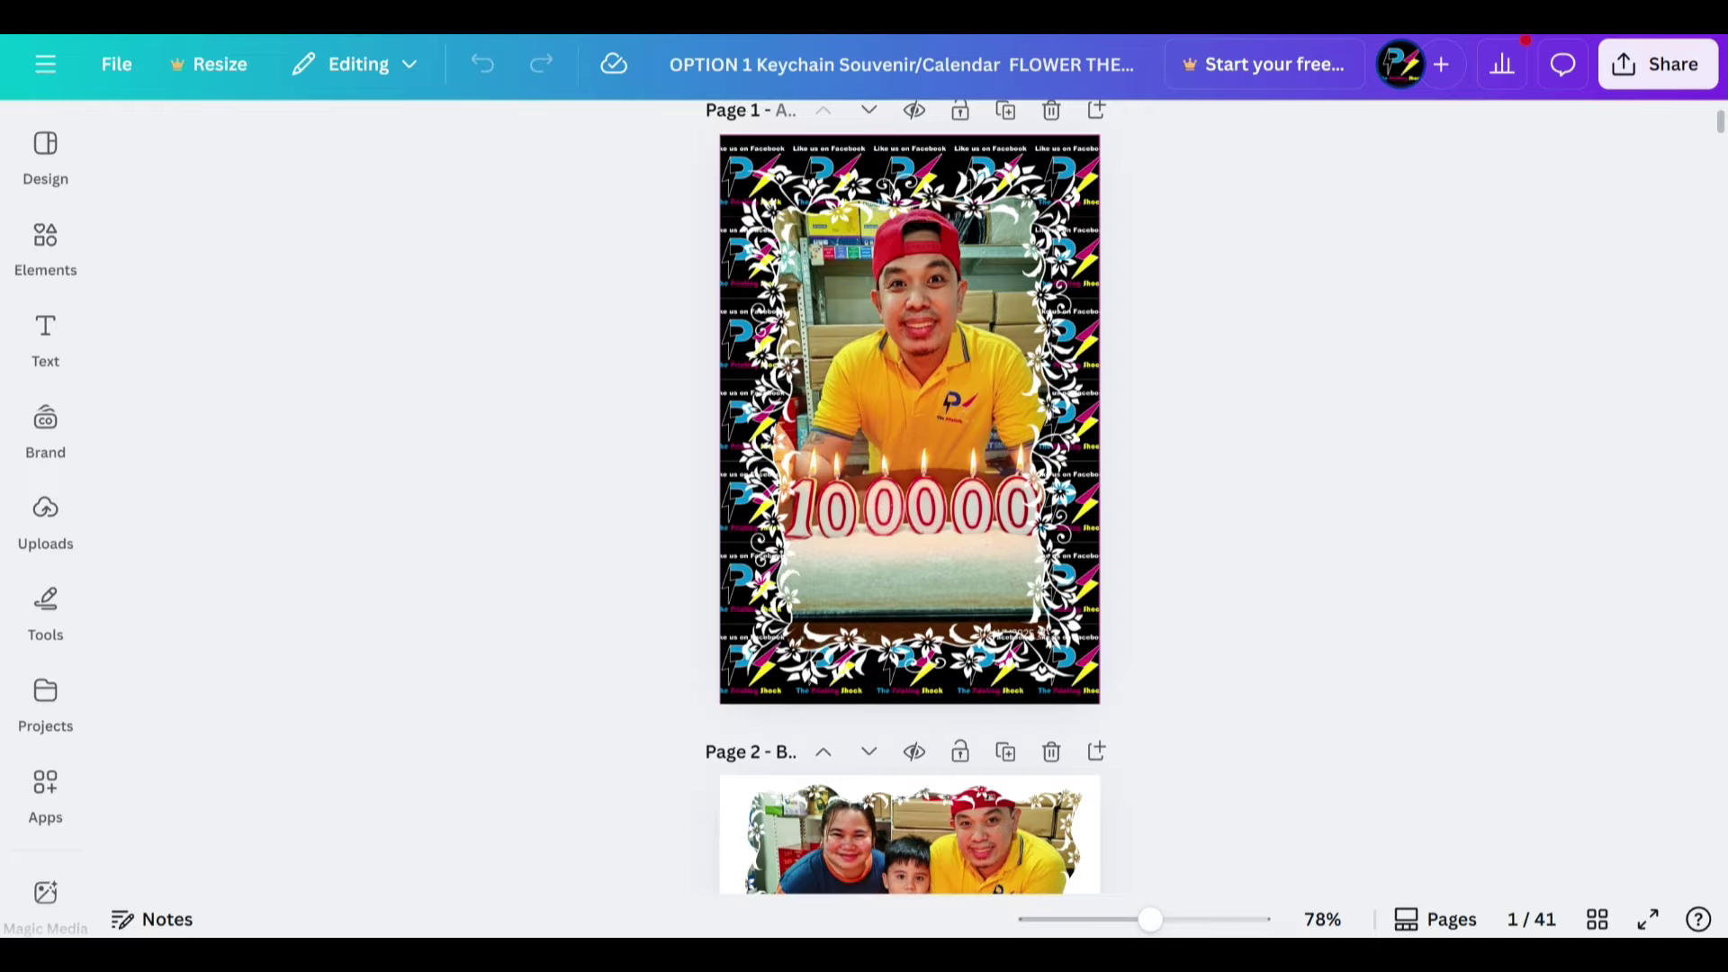
# Examine the OPTION 1 Keychain Souvenir/Calendar flower fronts and matching 2026 calendar backs, starting with the first pages and continuing in the grid overview.
pyautogui.scroll(-8, 423, 375)
pyautogui.scroll(9, 430, 375)
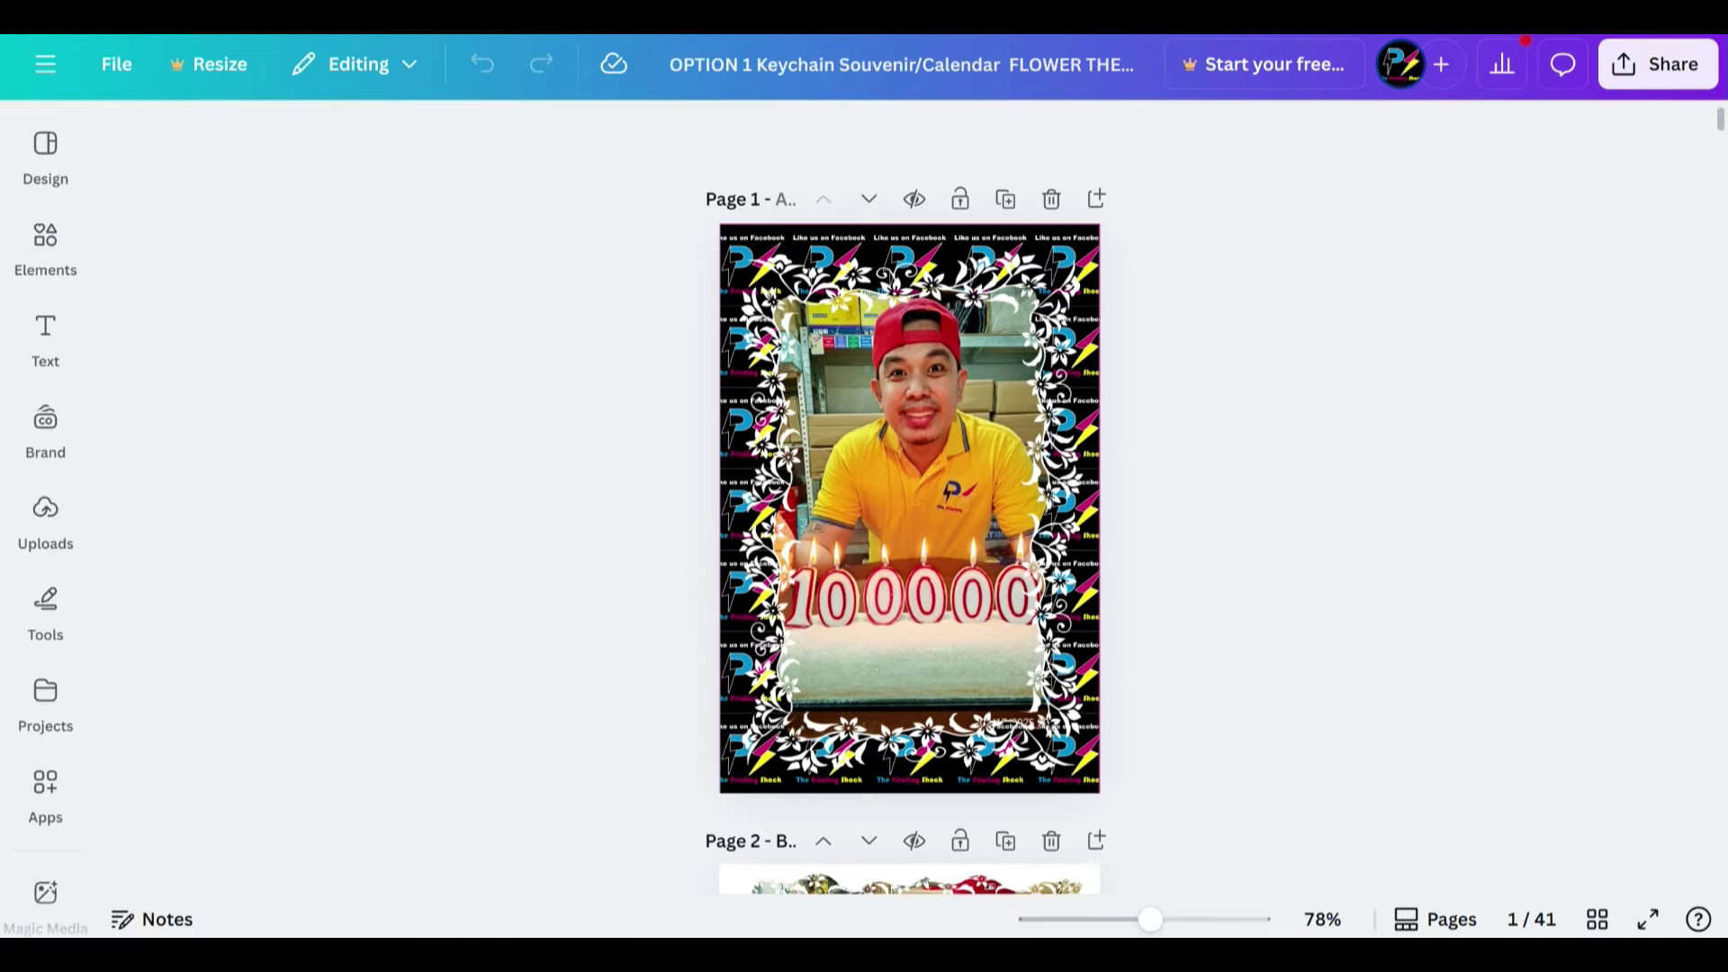
pyautogui.click(1598, 919)
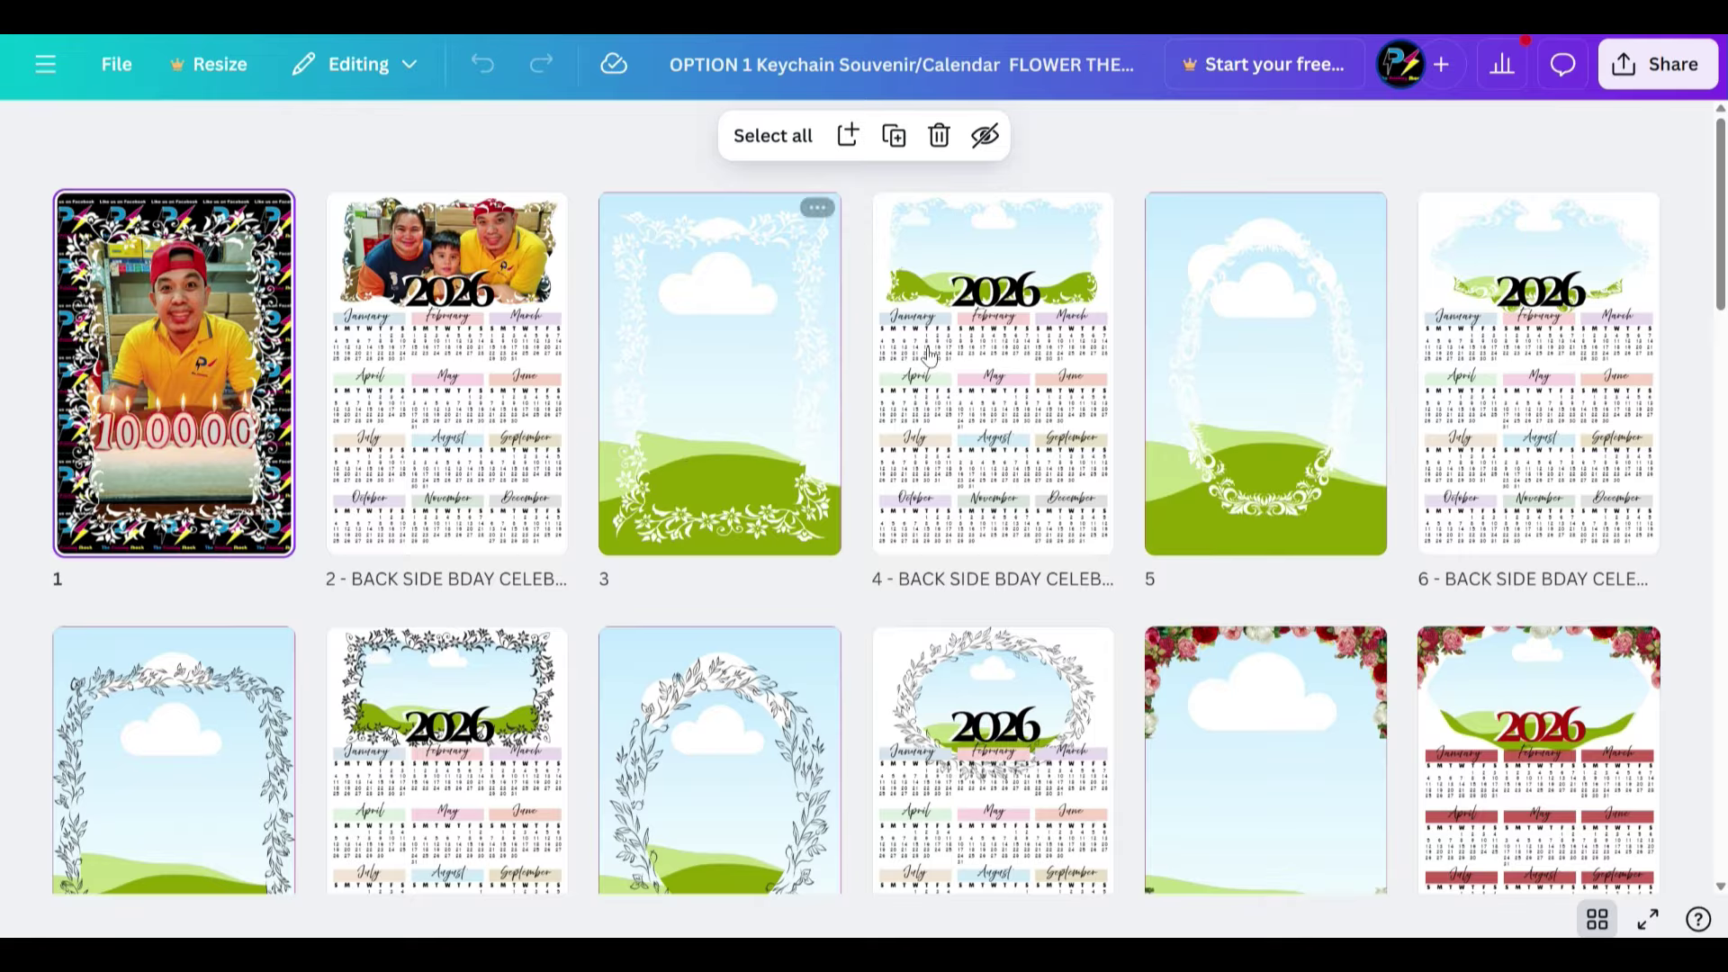
pyautogui.scroll(-5, 1417, 483)
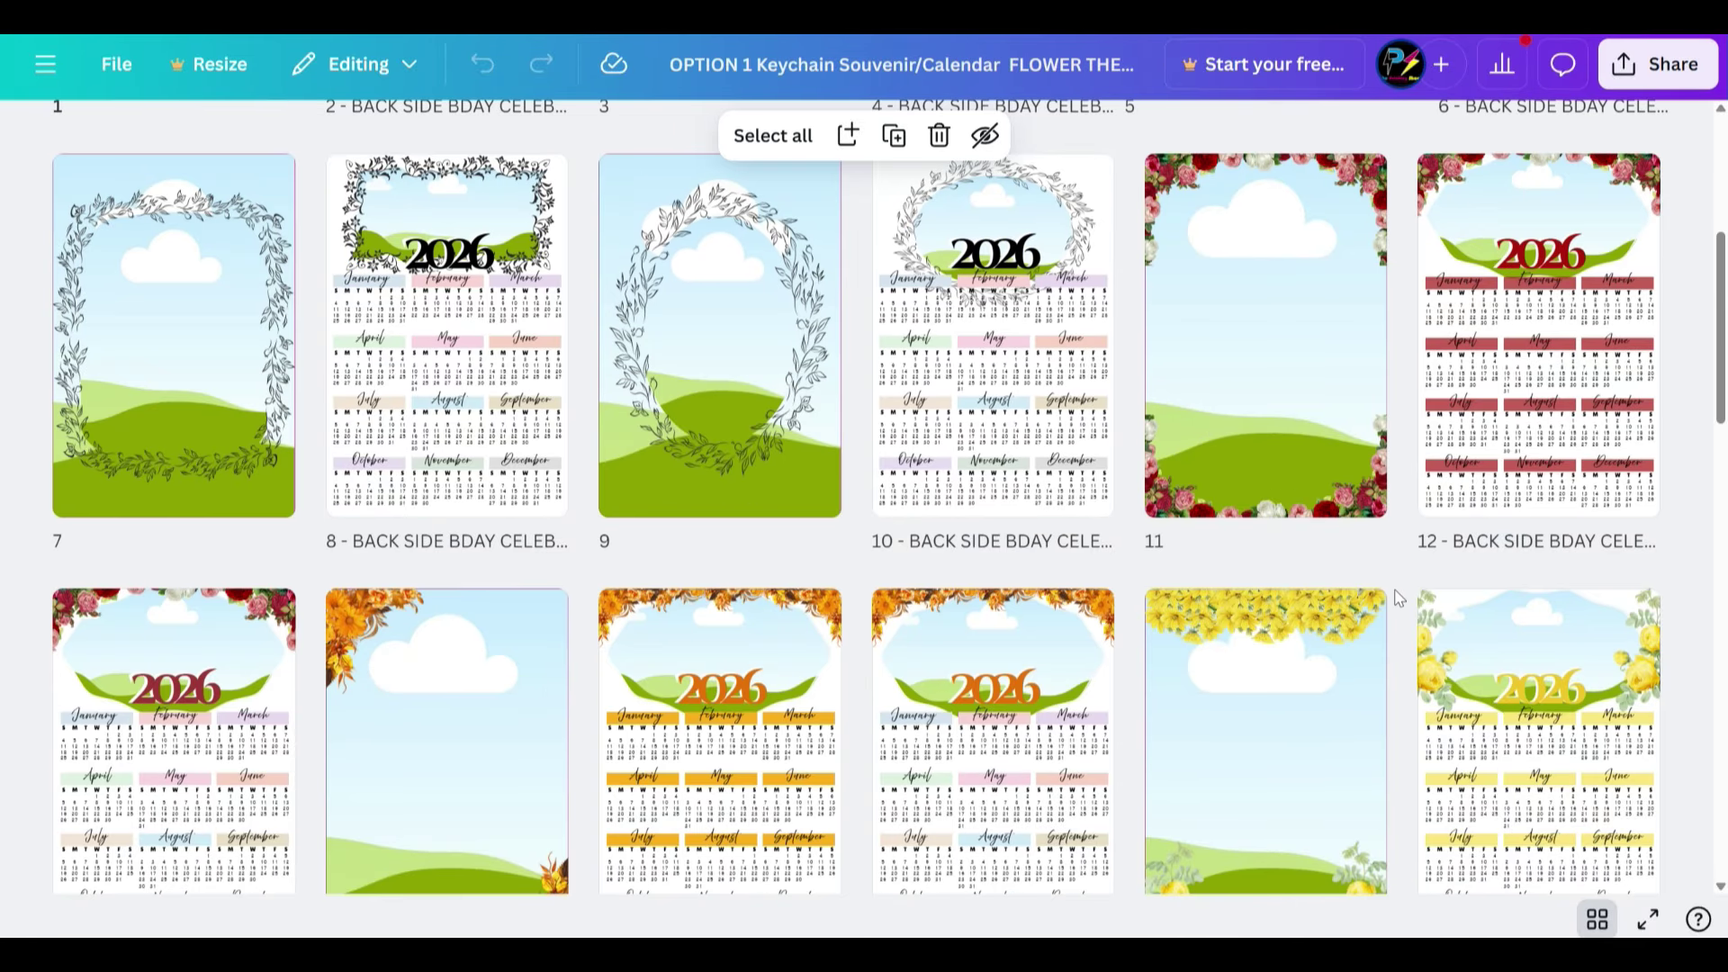
pyautogui.scroll(-3, 1397, 596)
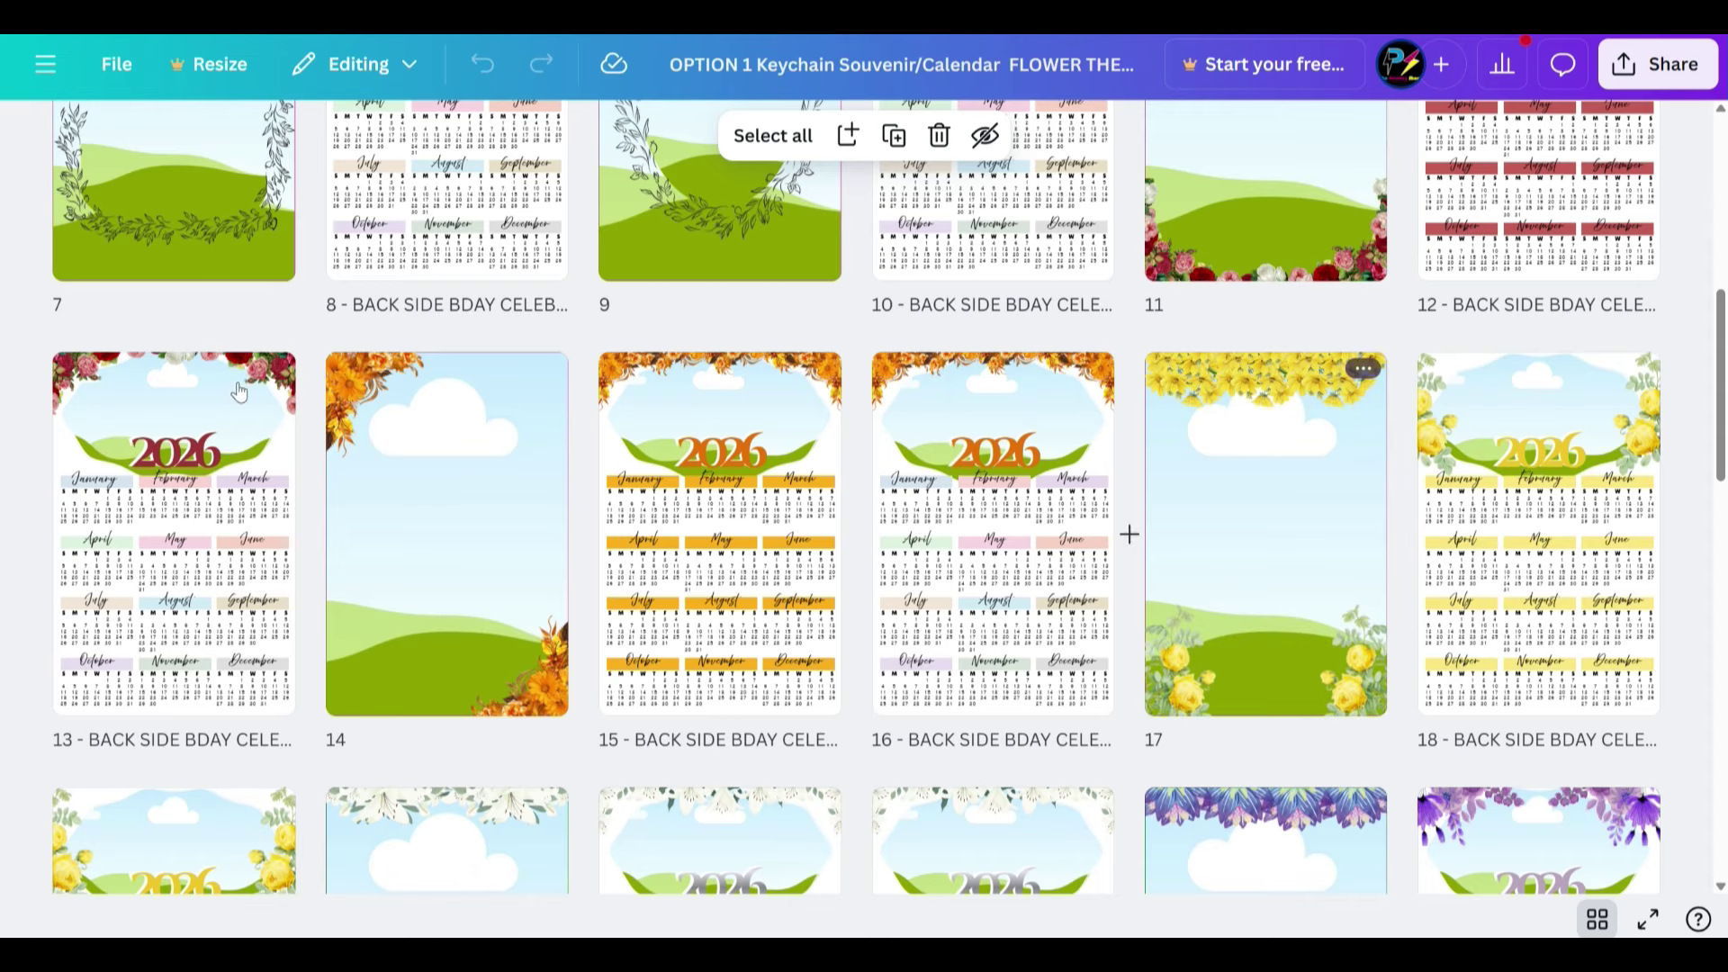
pyautogui.scroll(-5, 1130, 535)
pyautogui.scroll(-6, 969, 813)
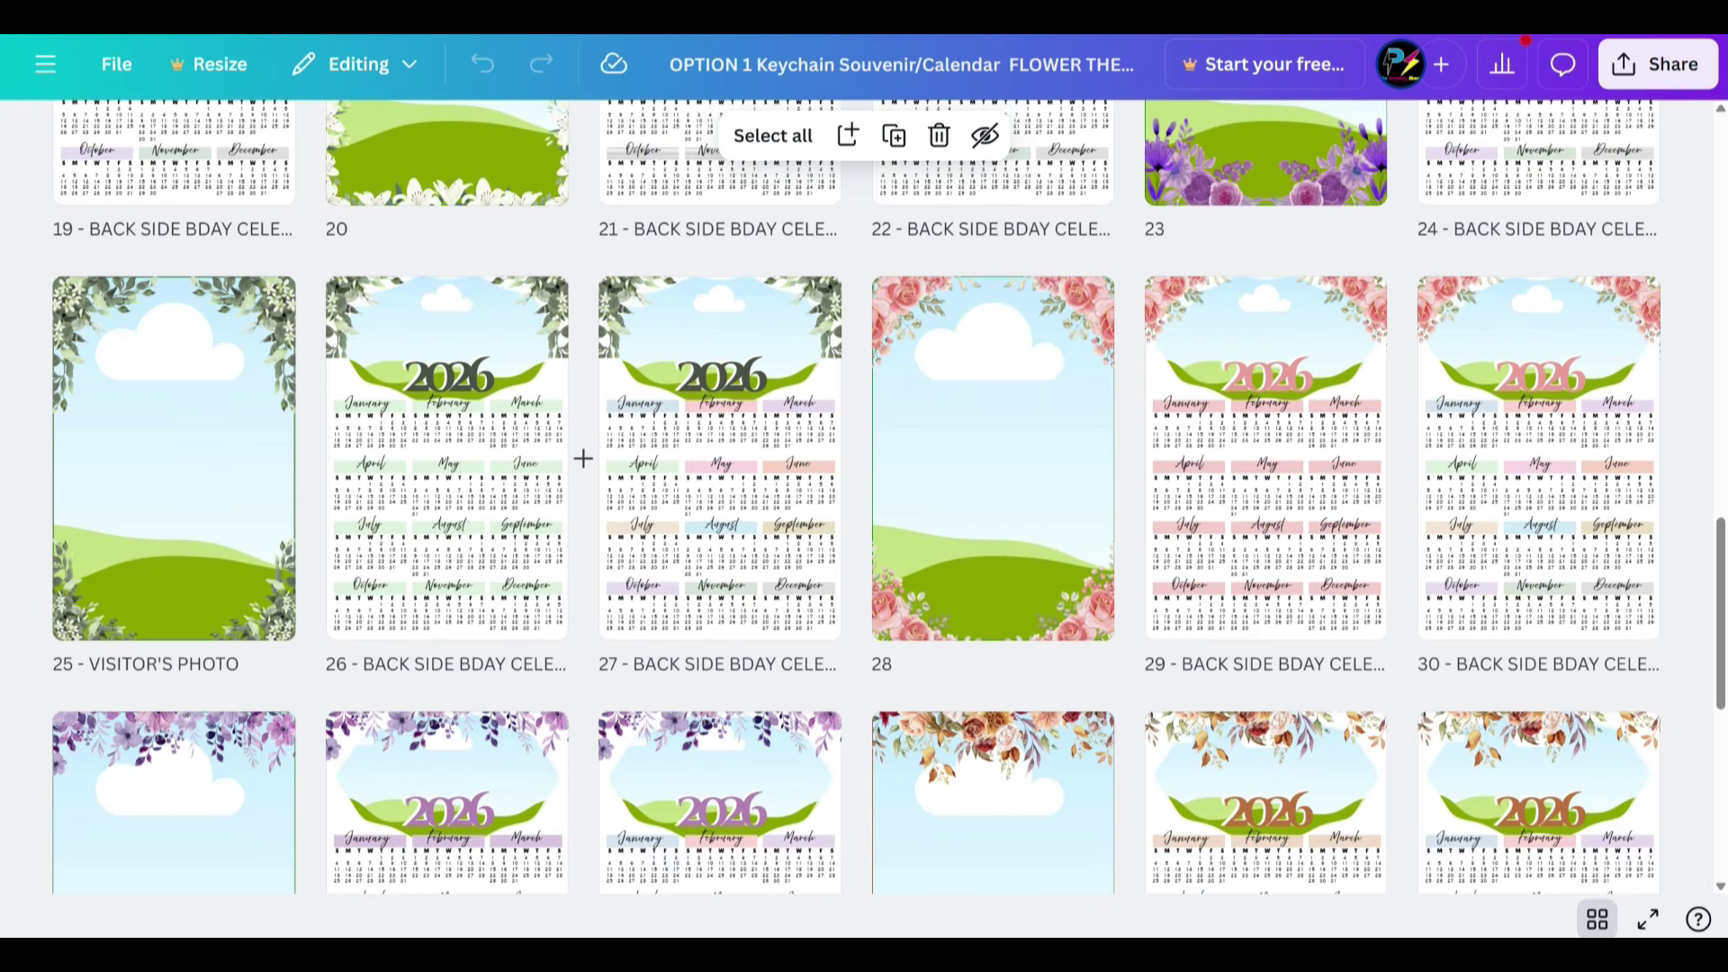
# Examine the remaining flower keychain fronts and 2026 calendar backs through page 41, and return to the first pages.
pyautogui.scroll(-8, 1026, 562)
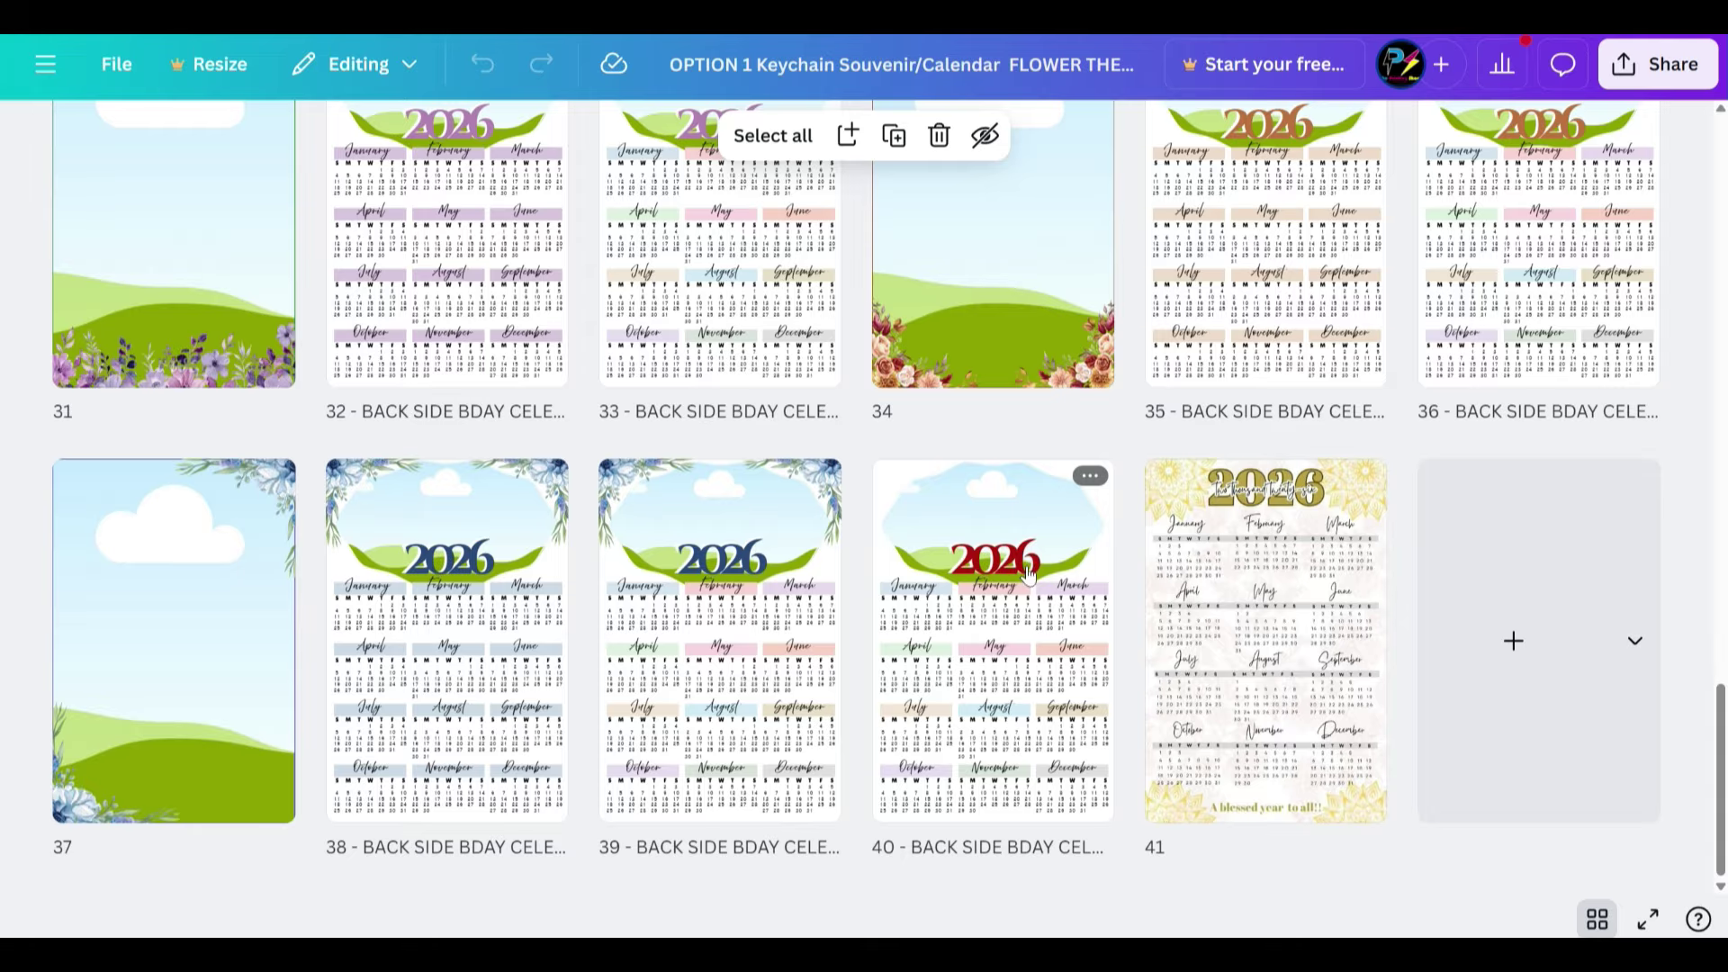
pyautogui.scroll(20, 1026, 563)
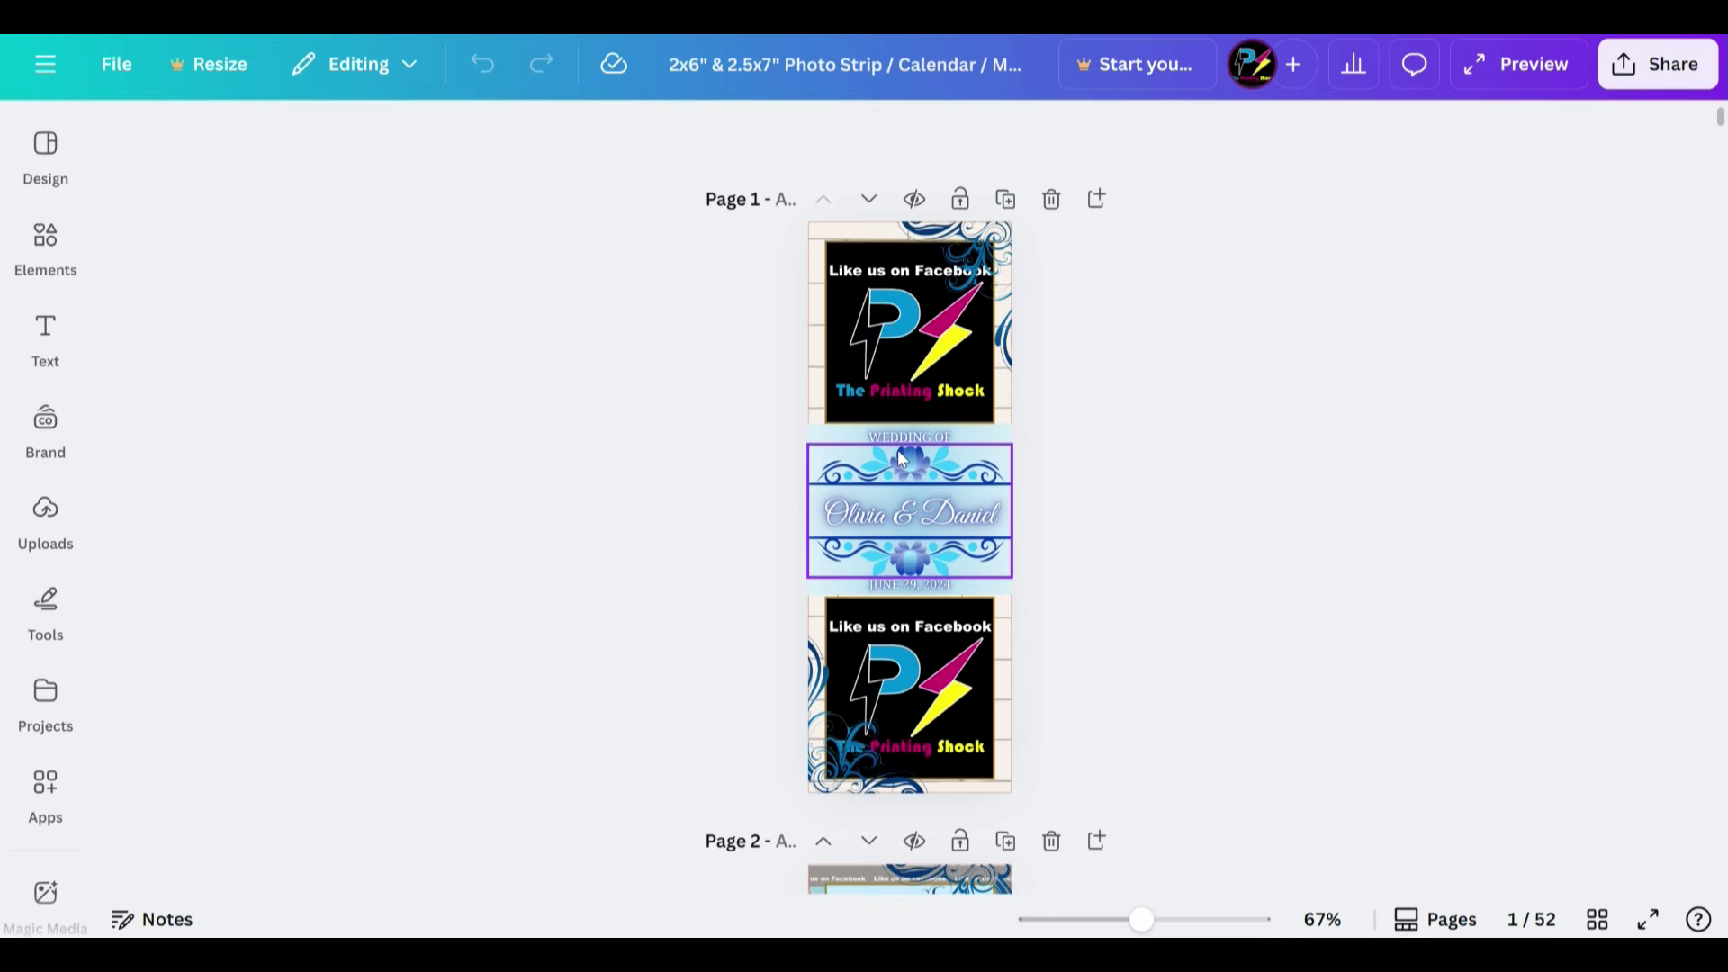
# Examine the 2x6" & 2.5x7" Photo Strip / Calendar pages in the grid overview, from the floral wedding strips to the monthly save-the-date calendars.
pyautogui.click(1598, 919)
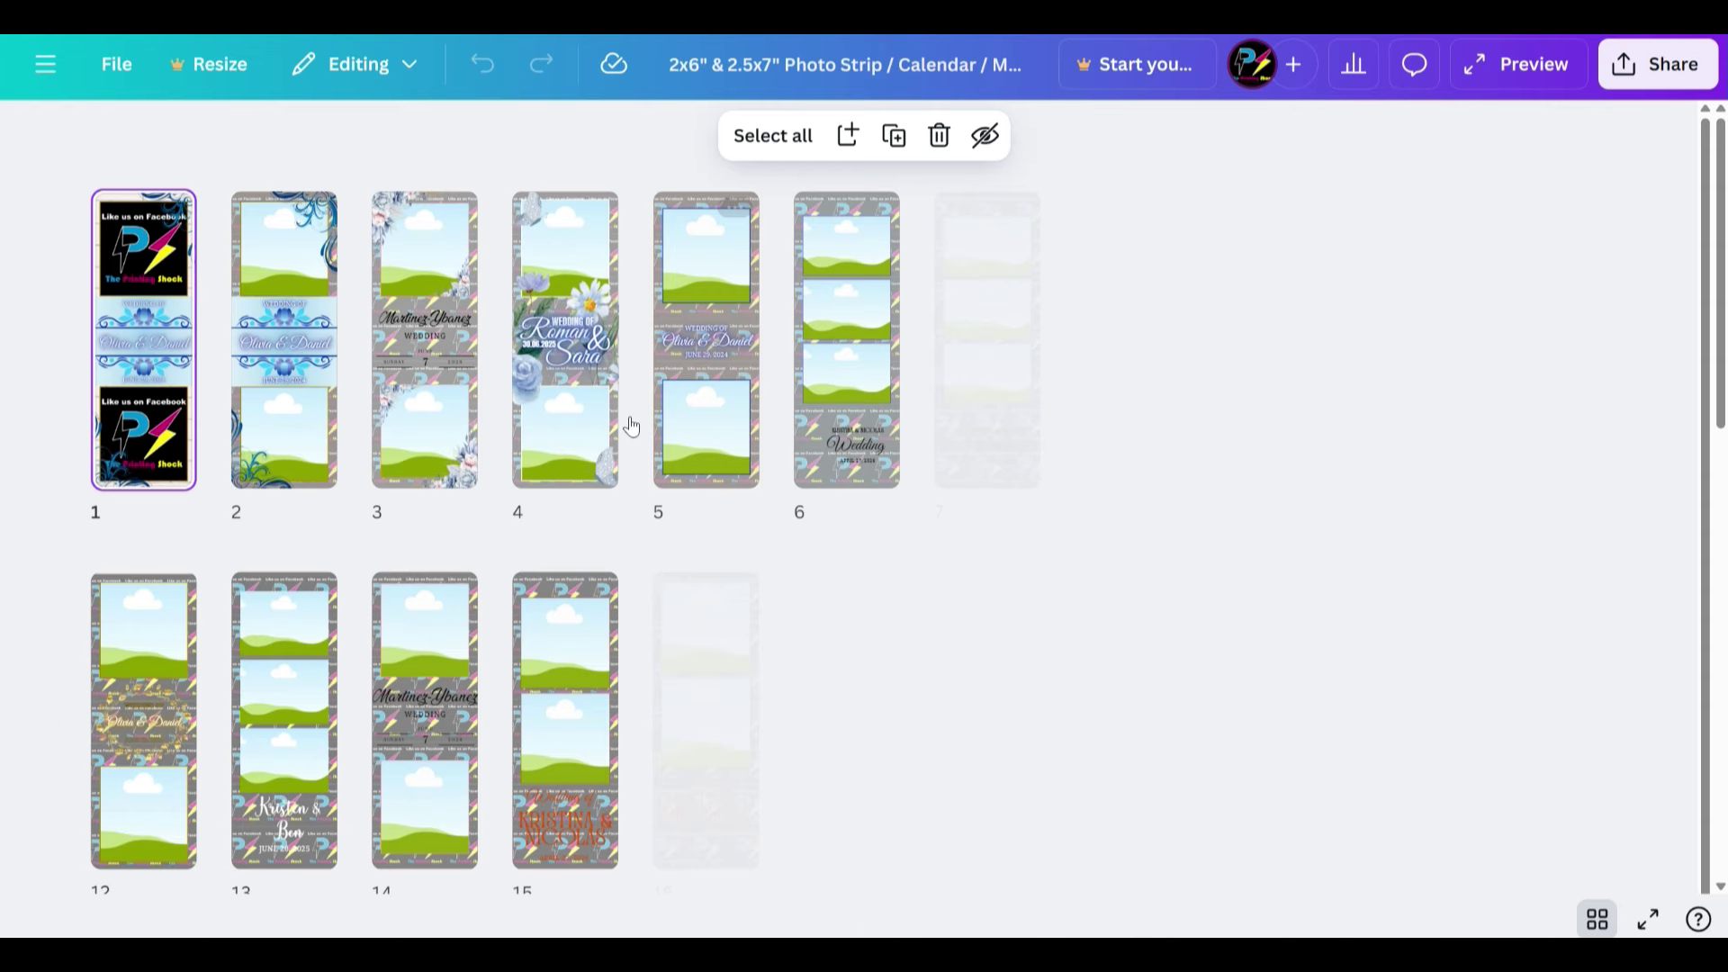
pyautogui.scroll(-3, 1265, 460)
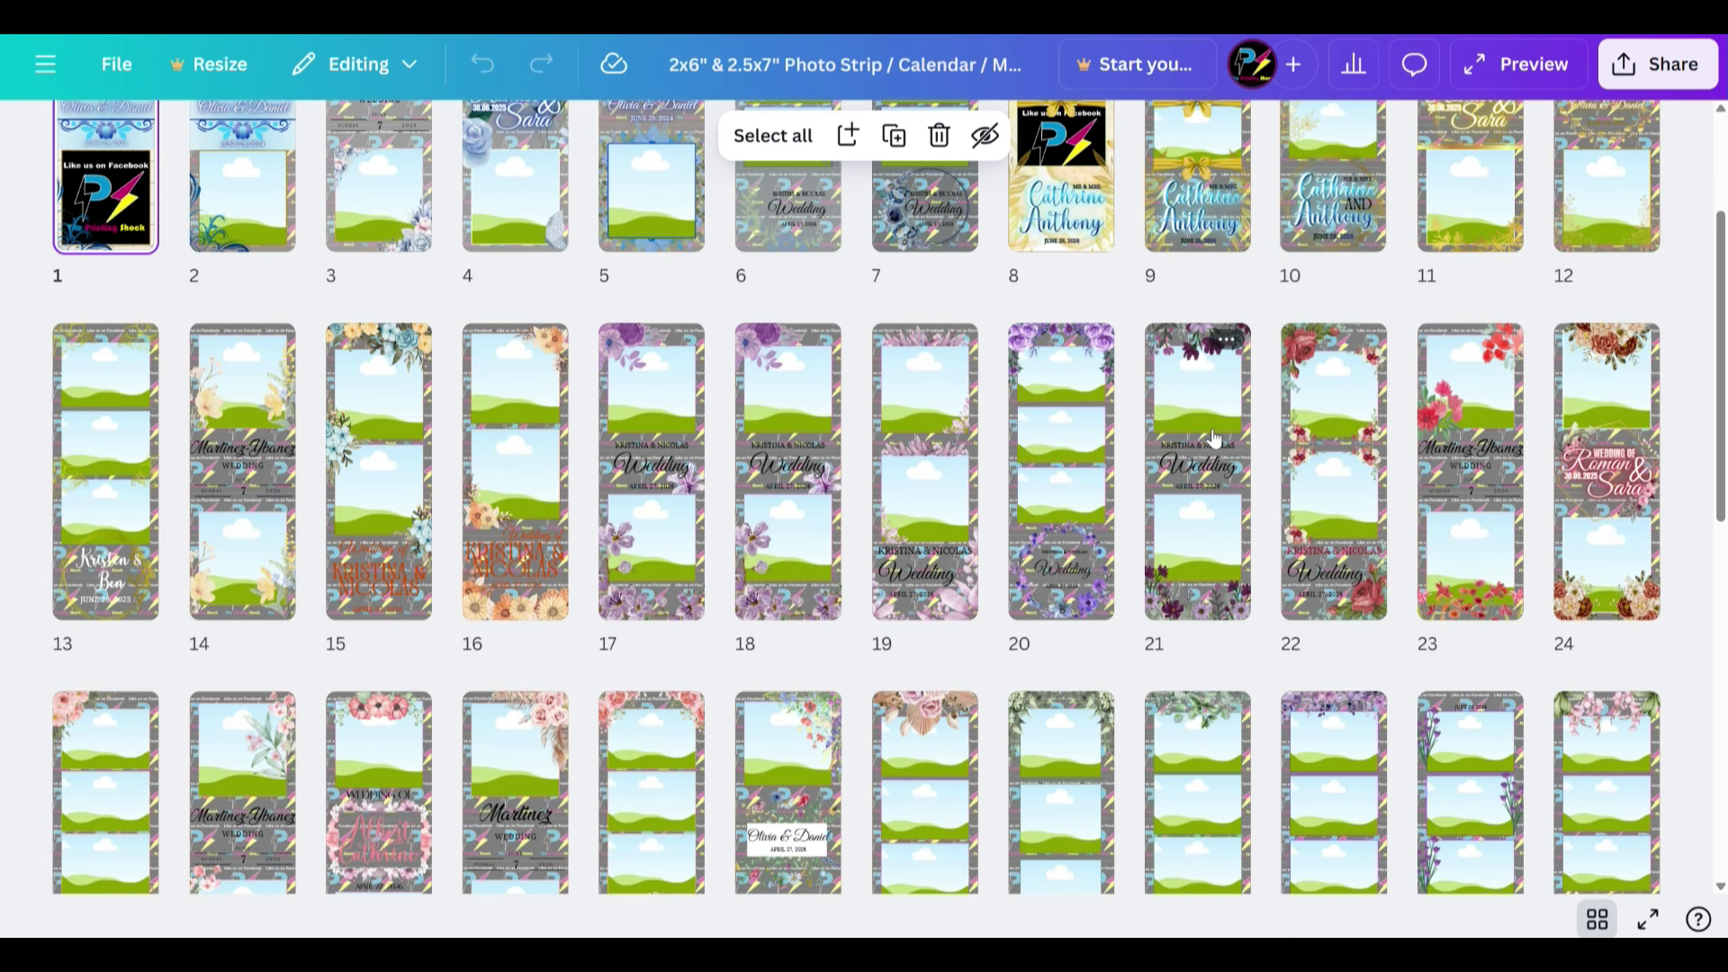
pyautogui.scroll(3, 1126, 474)
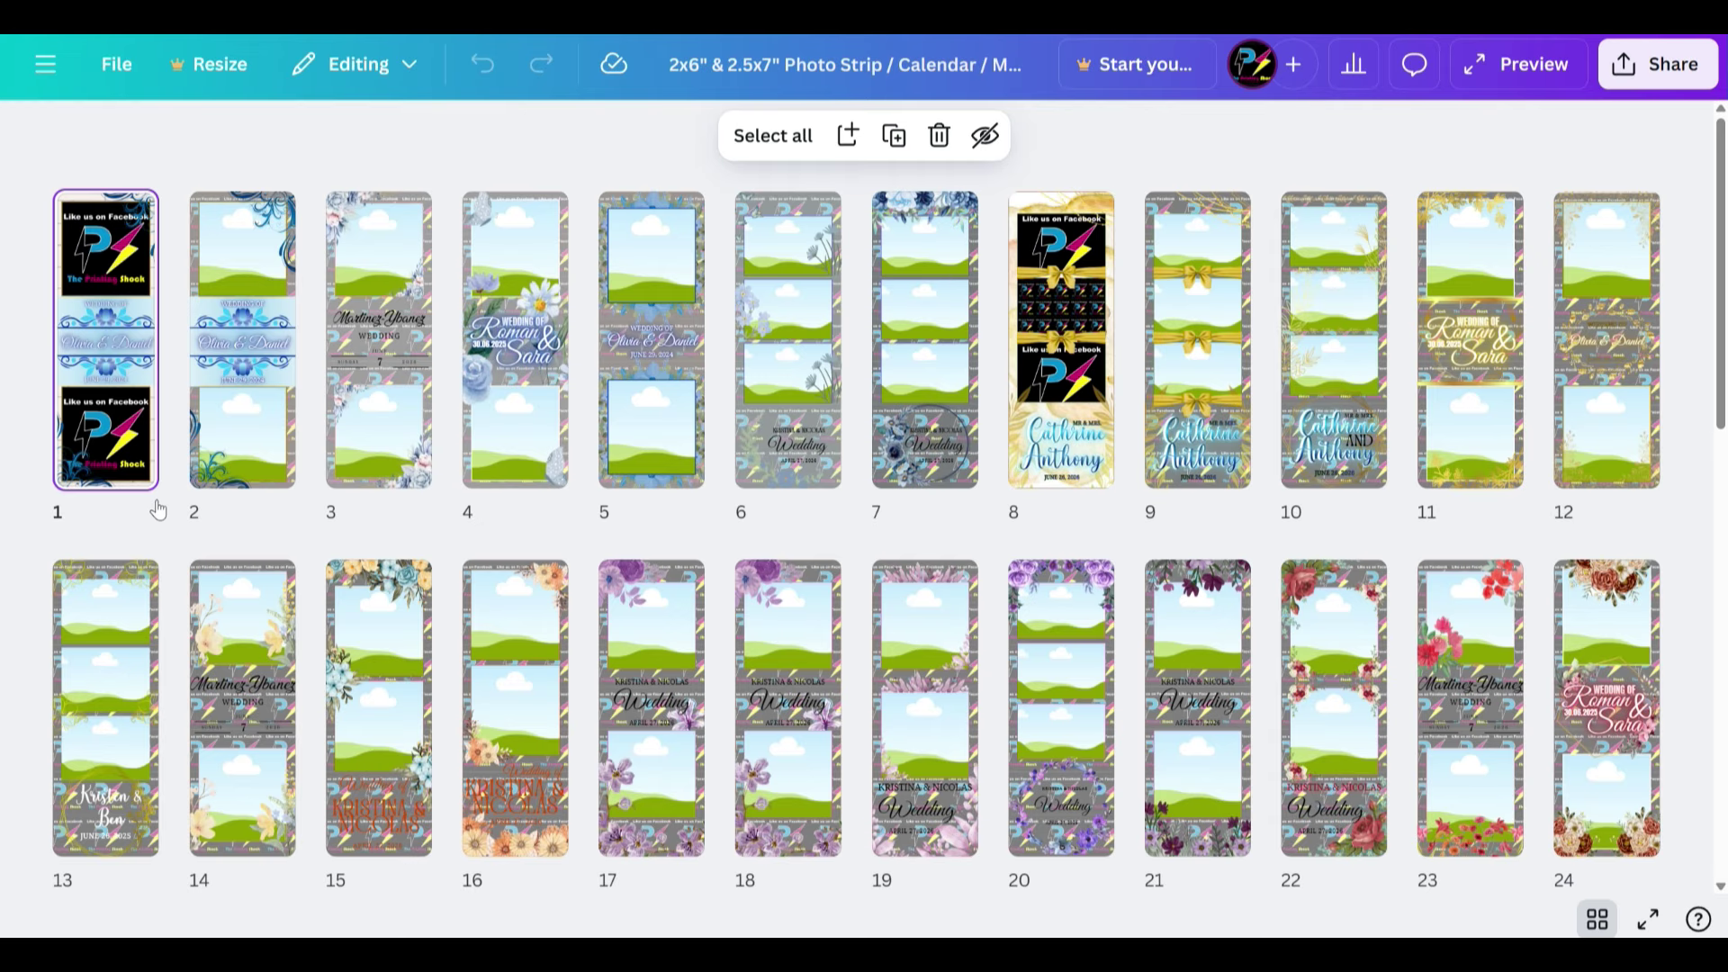
pyautogui.scroll(-3, 1261, 586)
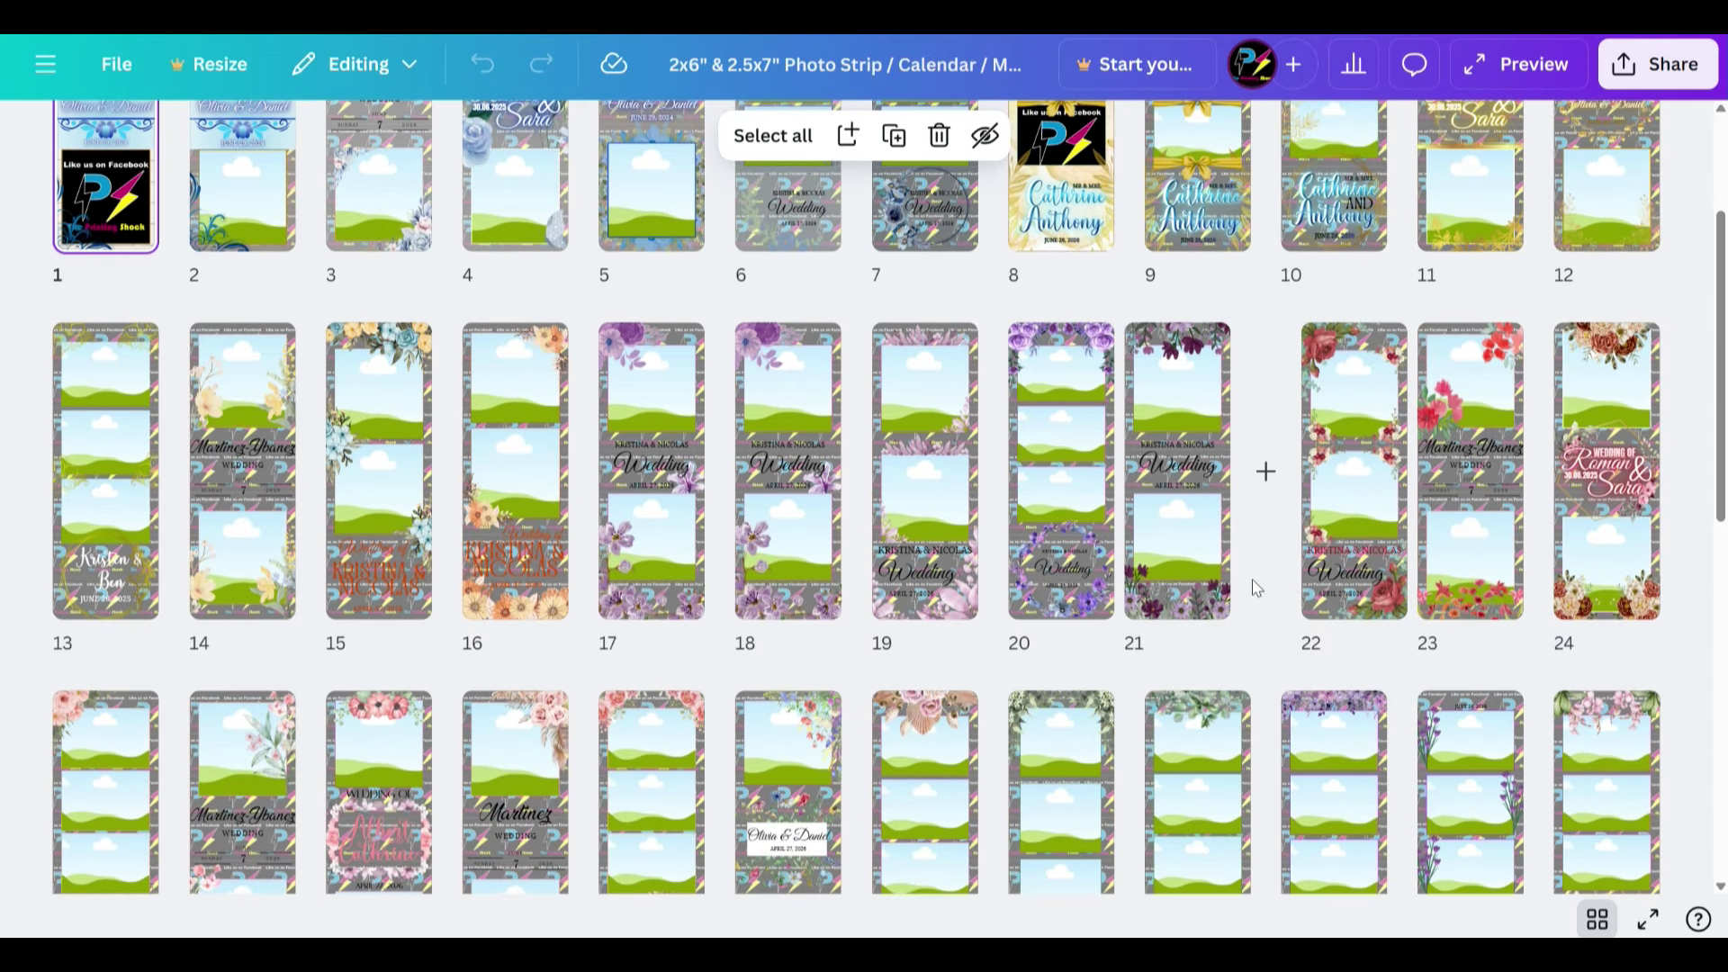
pyautogui.scroll(-10, 1257, 589)
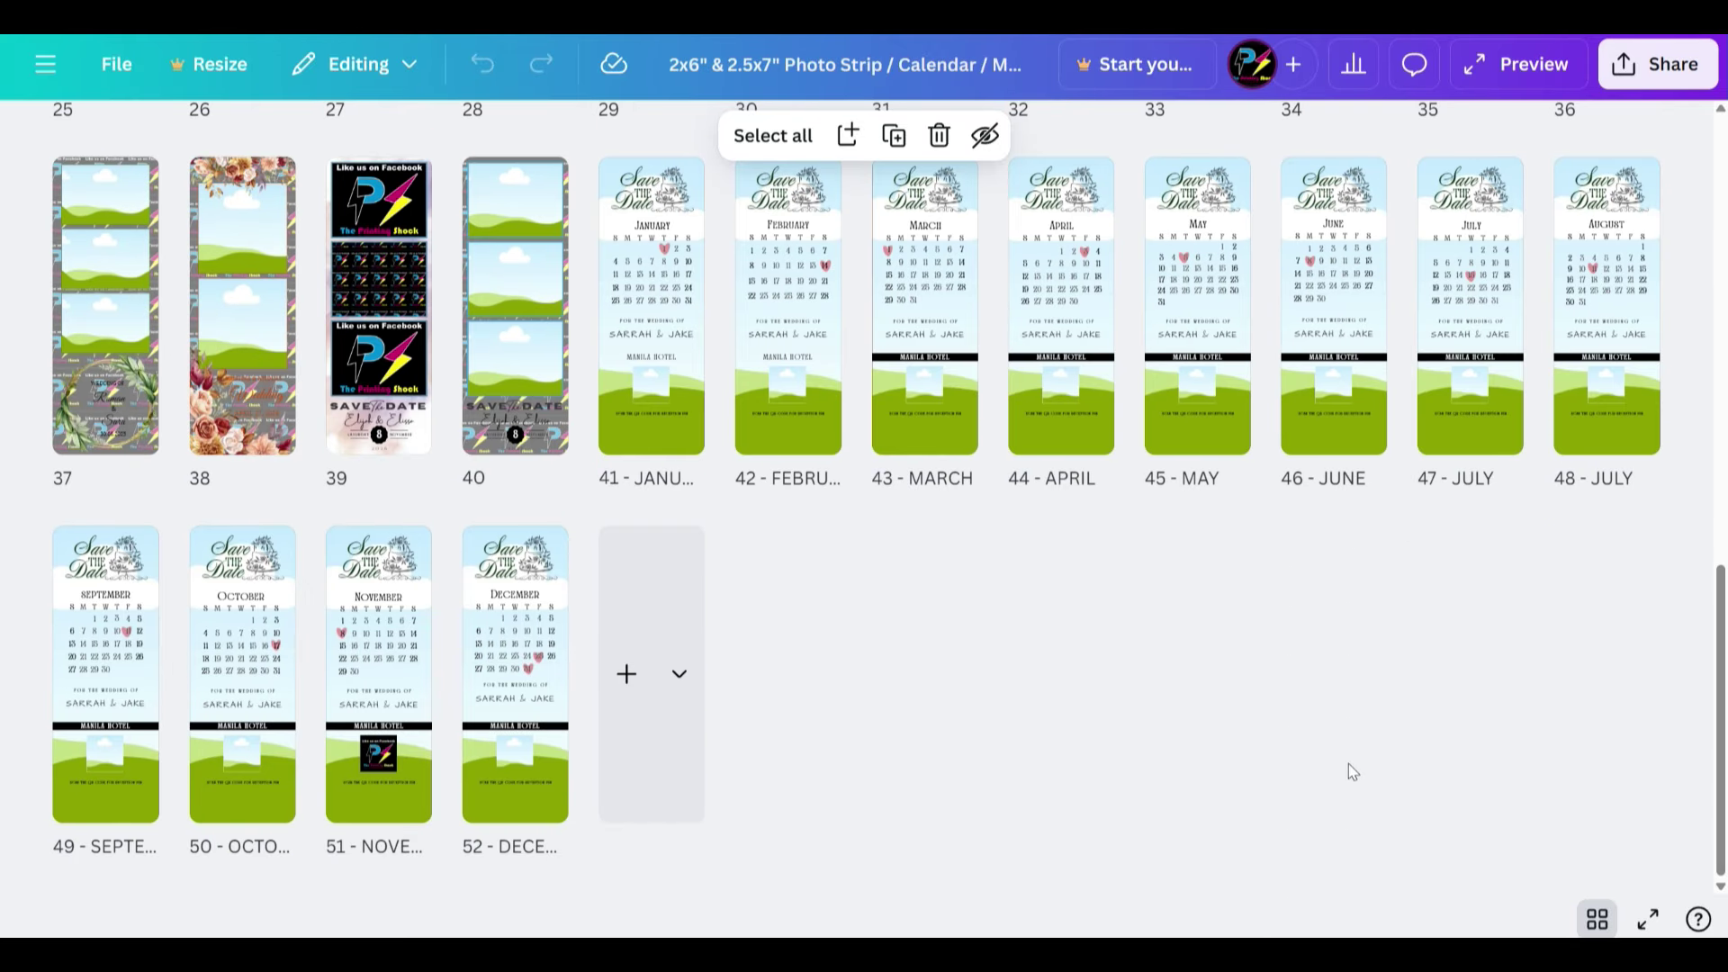
pyautogui.scroll(13, 1352, 771)
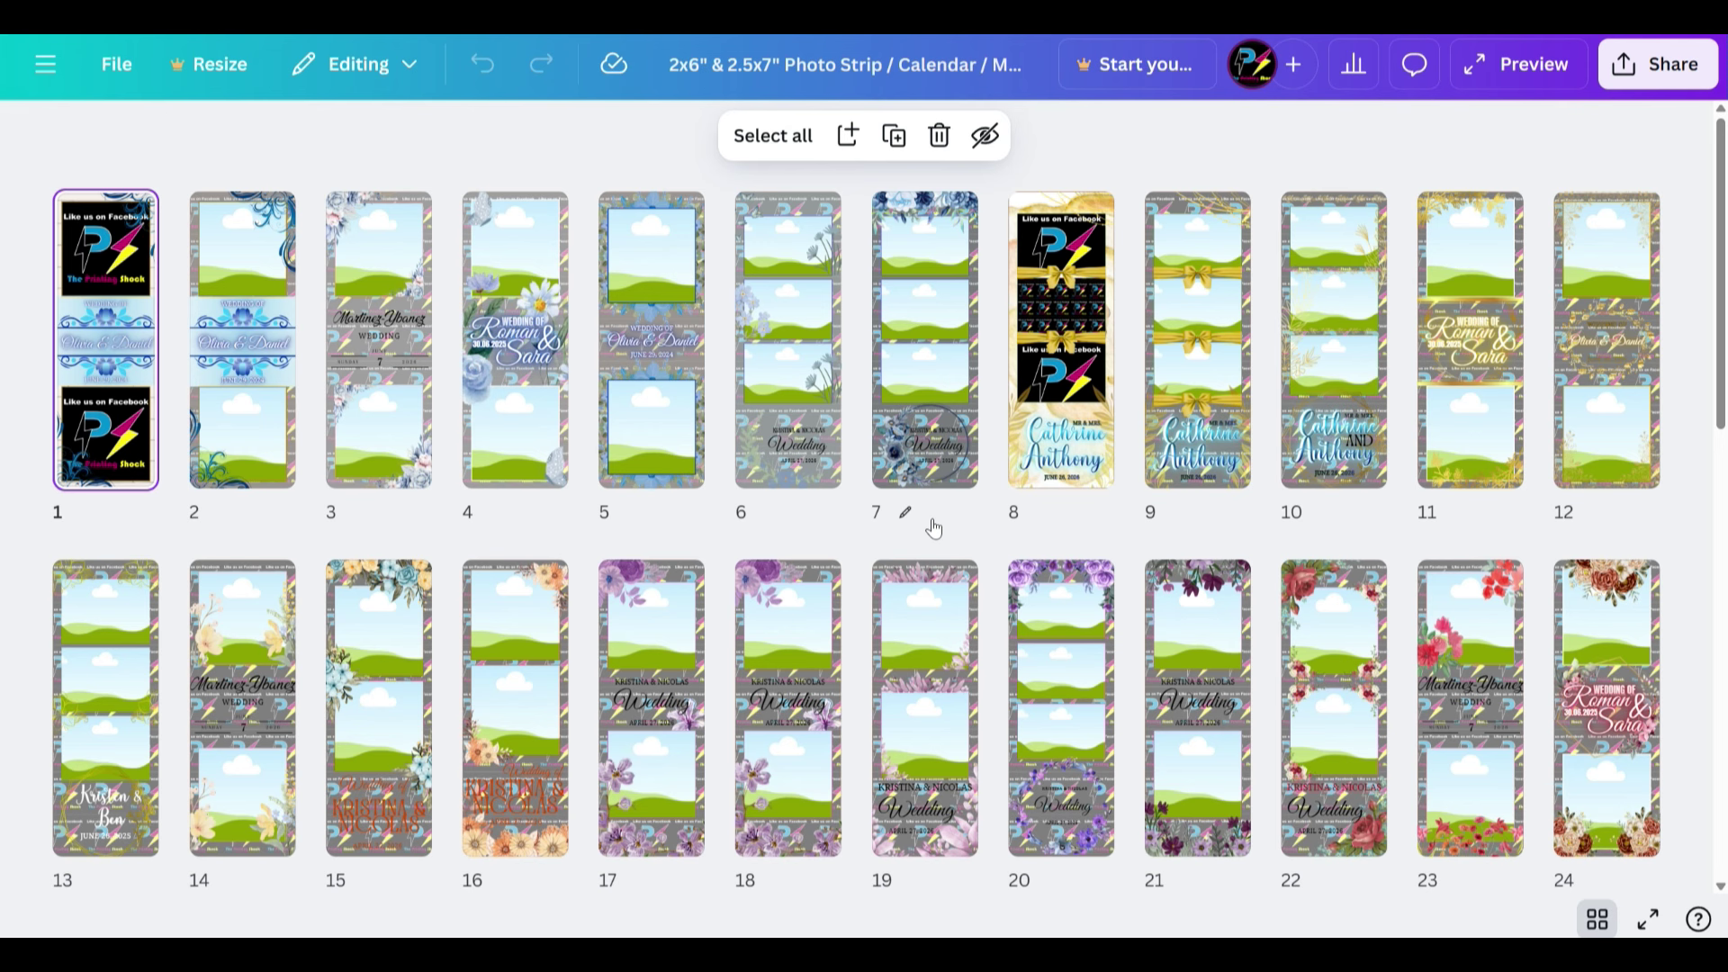
pyautogui.scroll(-8, 935, 528)
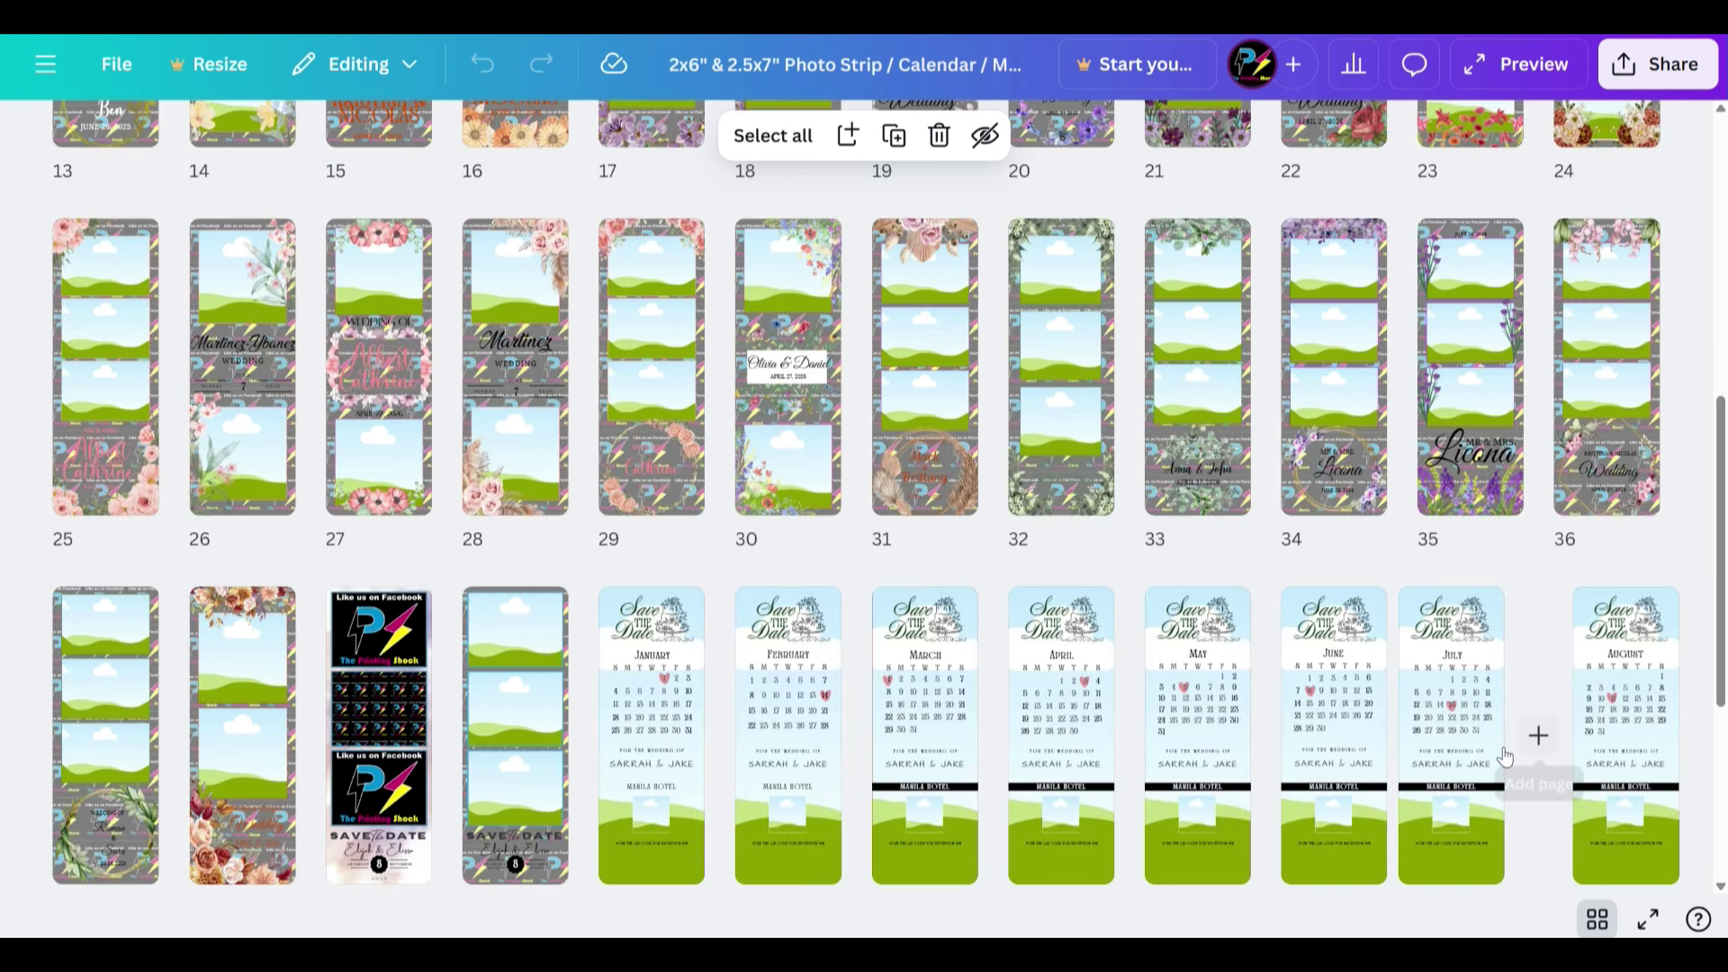
pyautogui.scroll(-5, 1504, 756)
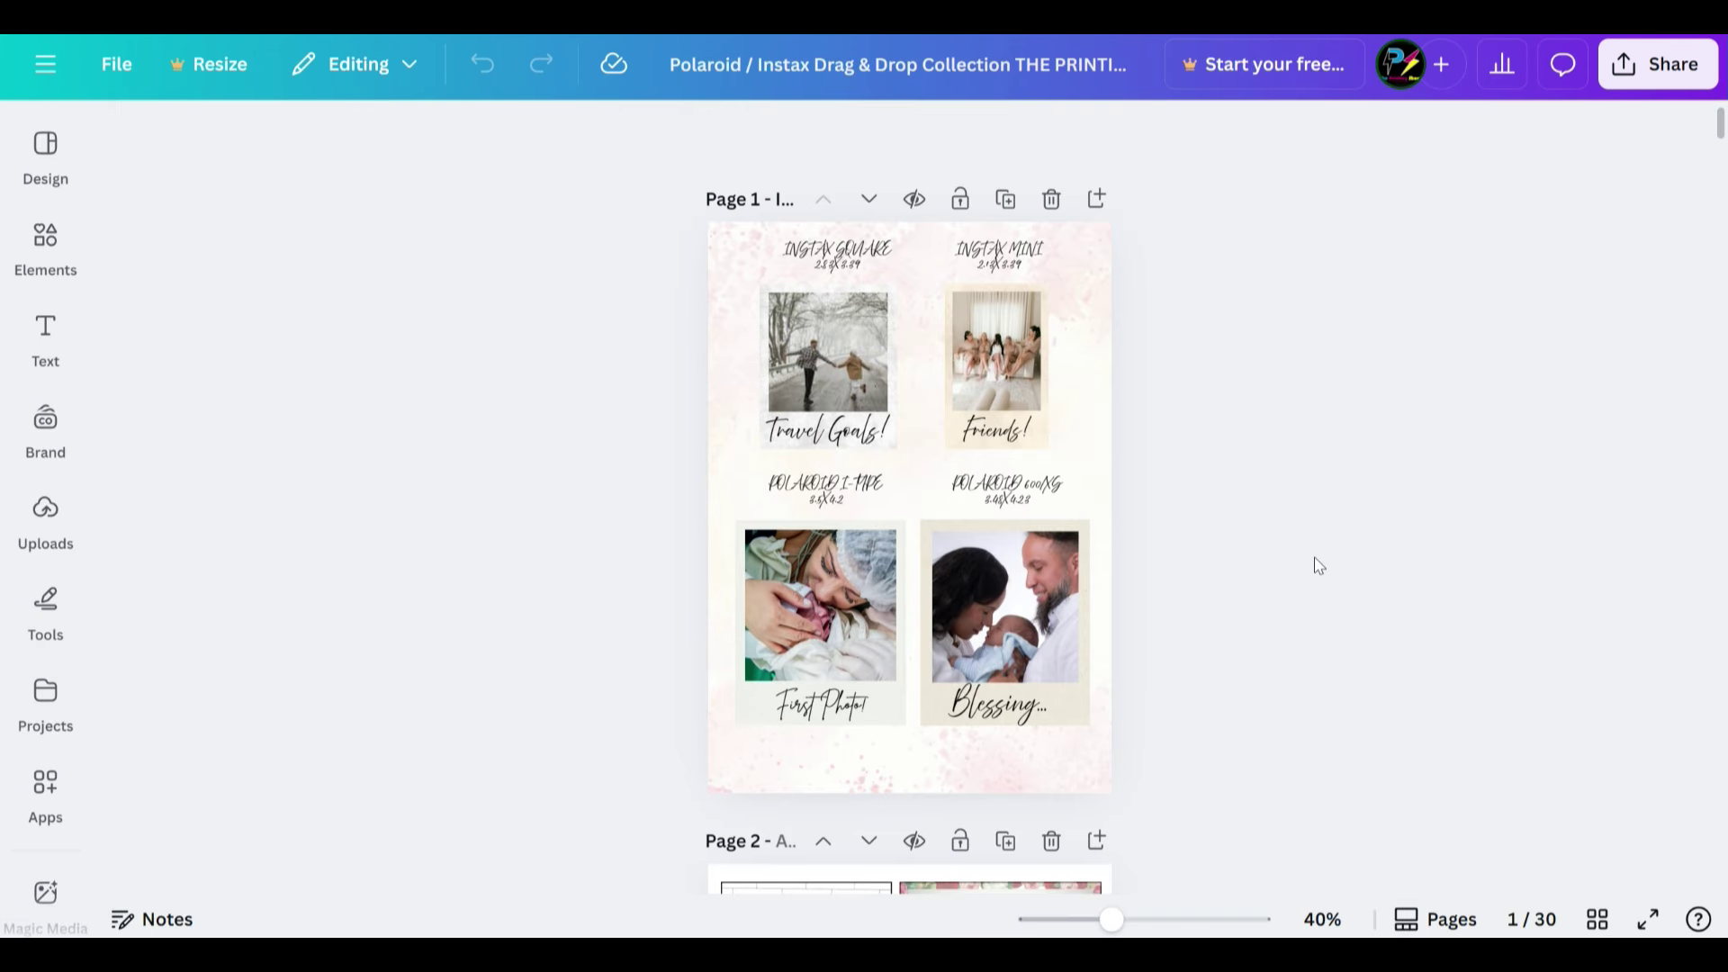
# Examine the Polaroid / Instax Drag & Drop Collection in the grid overview, including the sample pages and the layouts for each print size.
pyautogui.click(1598, 920)
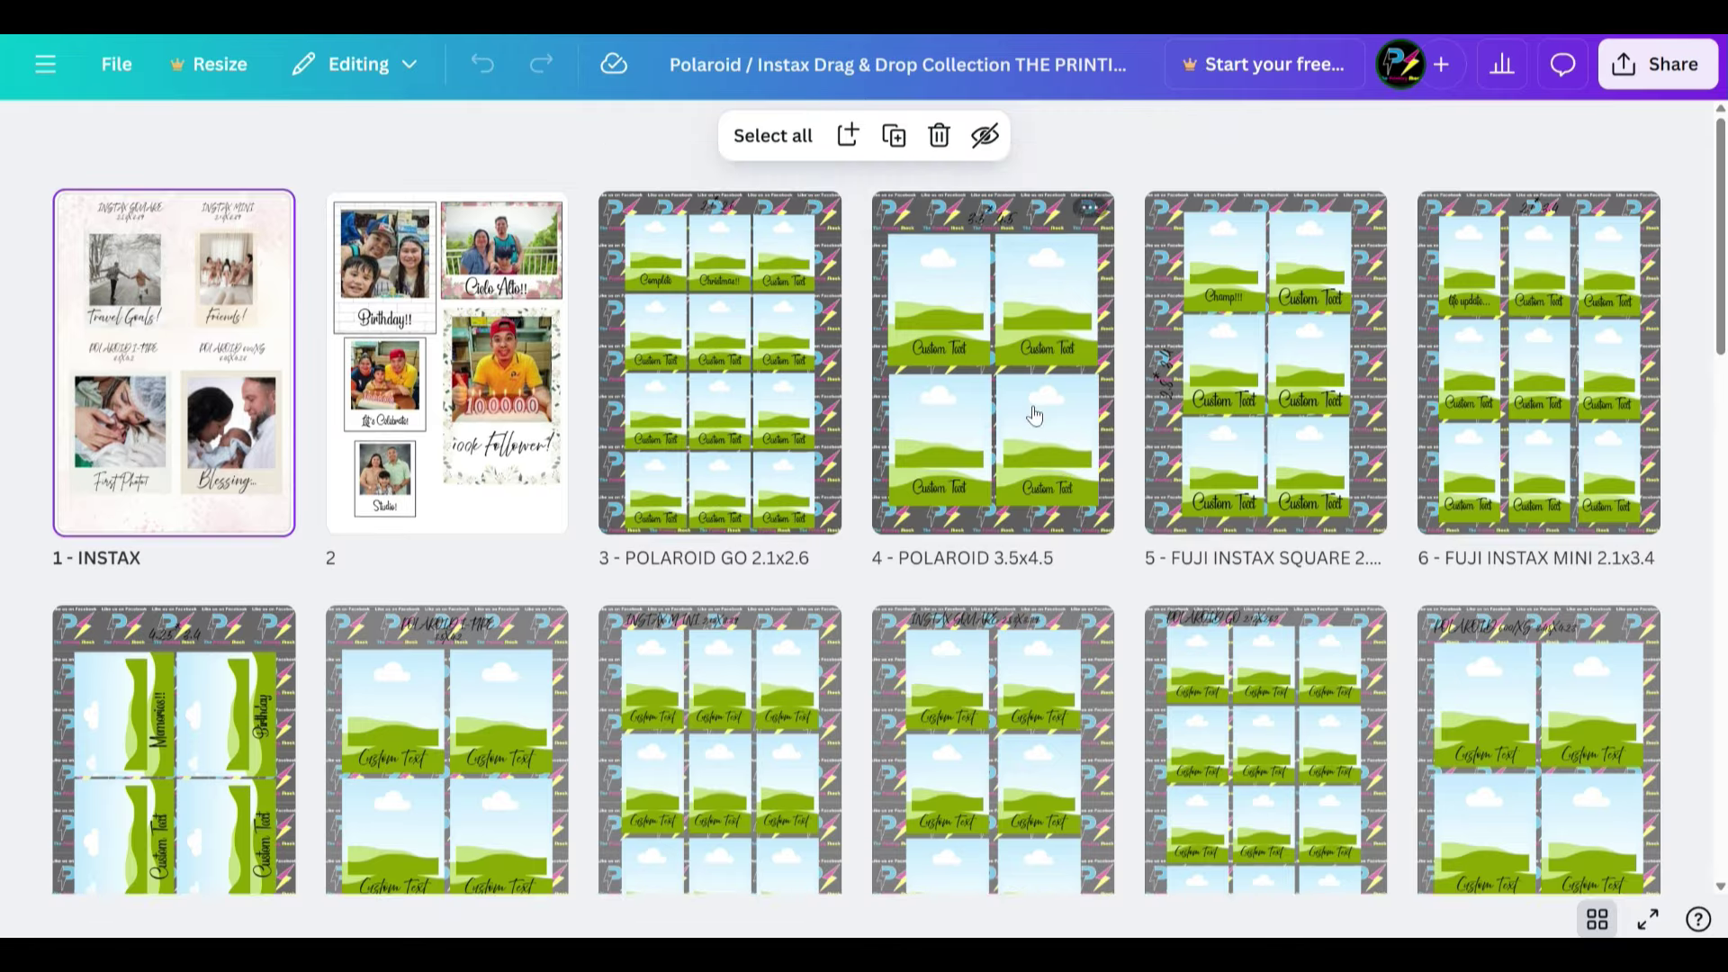
pyautogui.scroll(-4, 1008, 450)
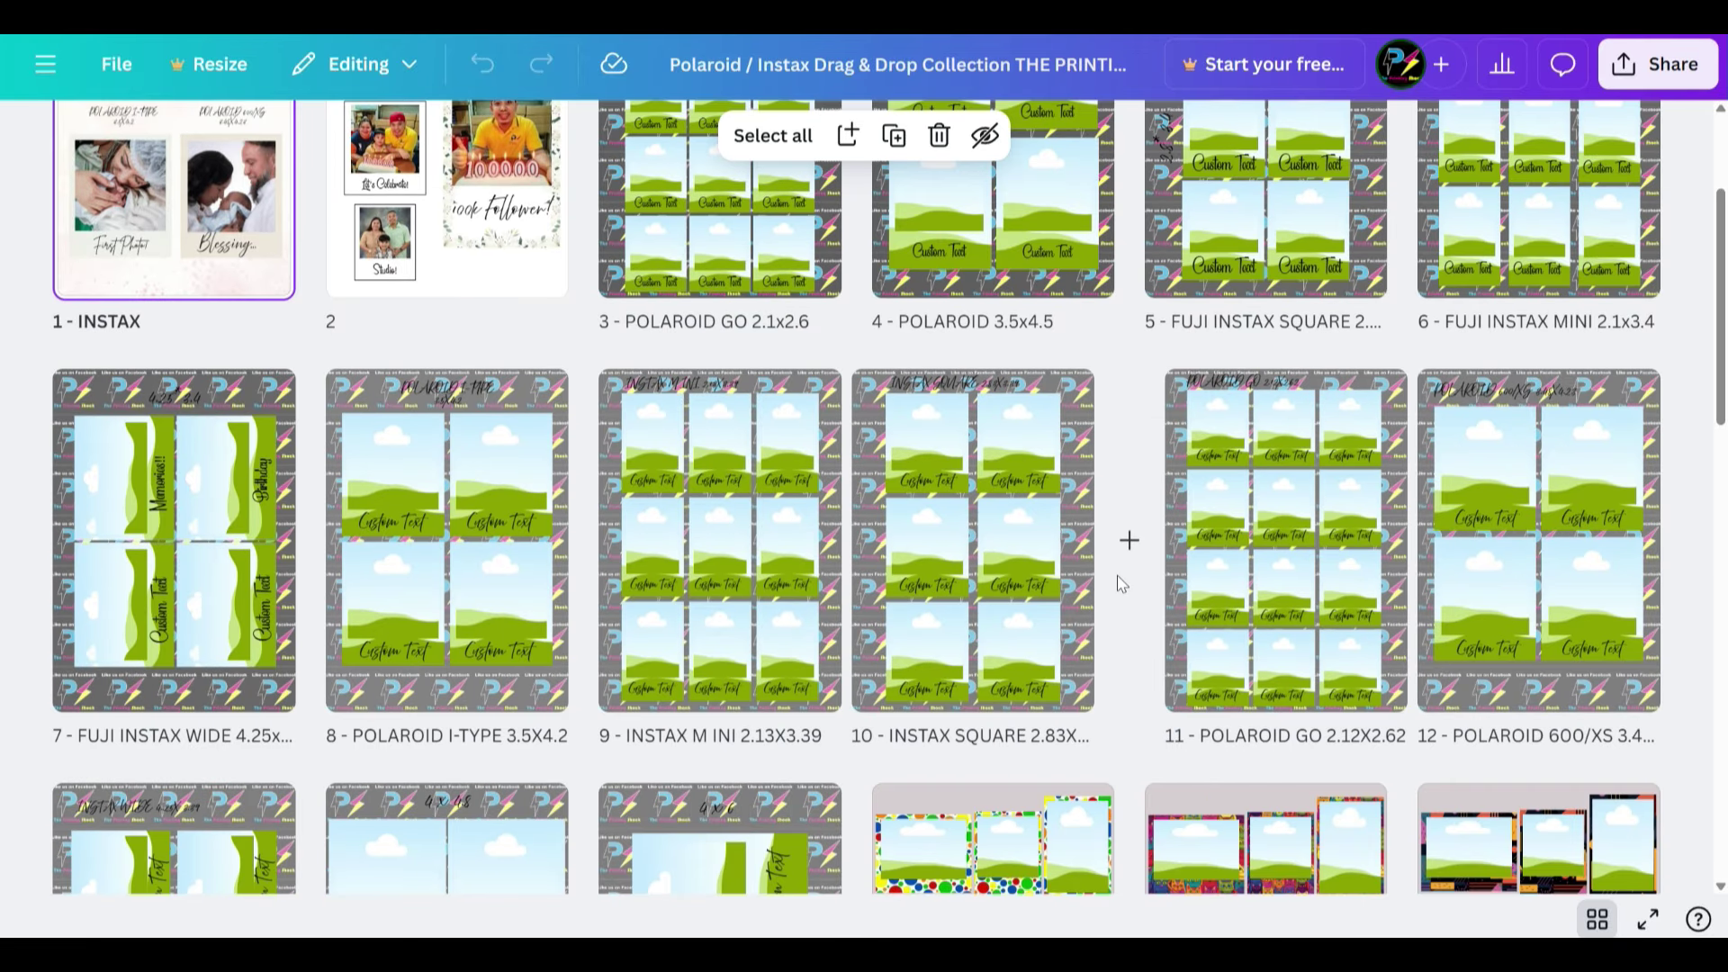
pyautogui.scroll(4, 835, 416)
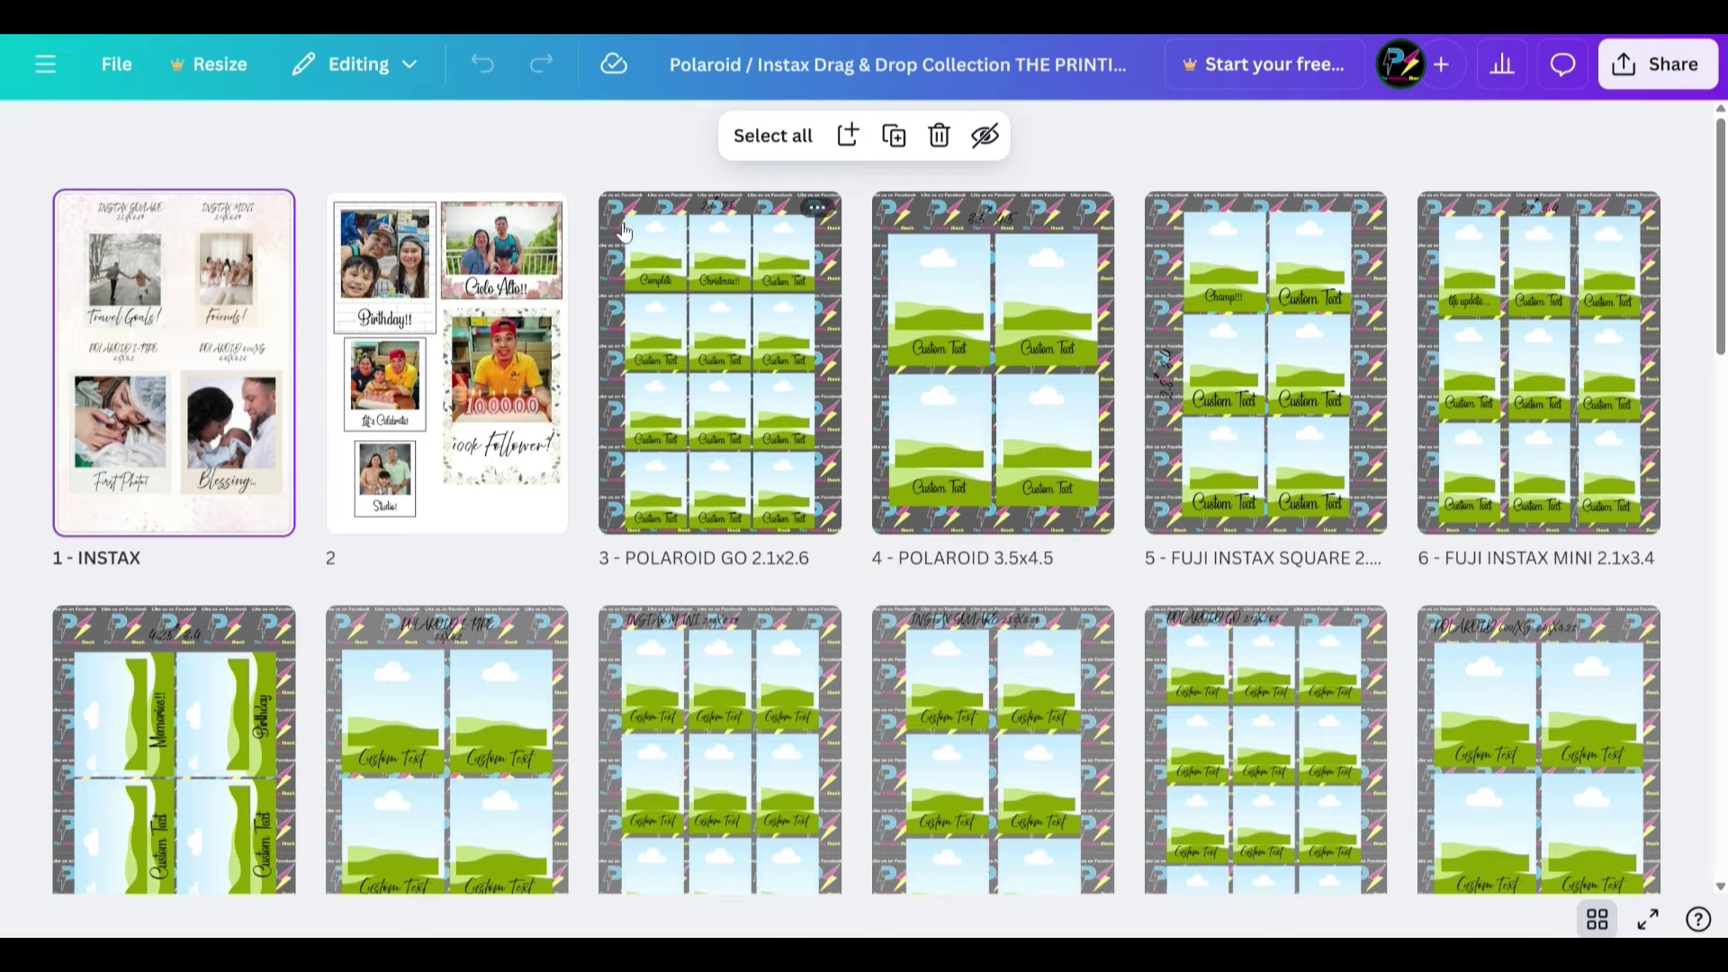
pyautogui.moveTo(603, 223)
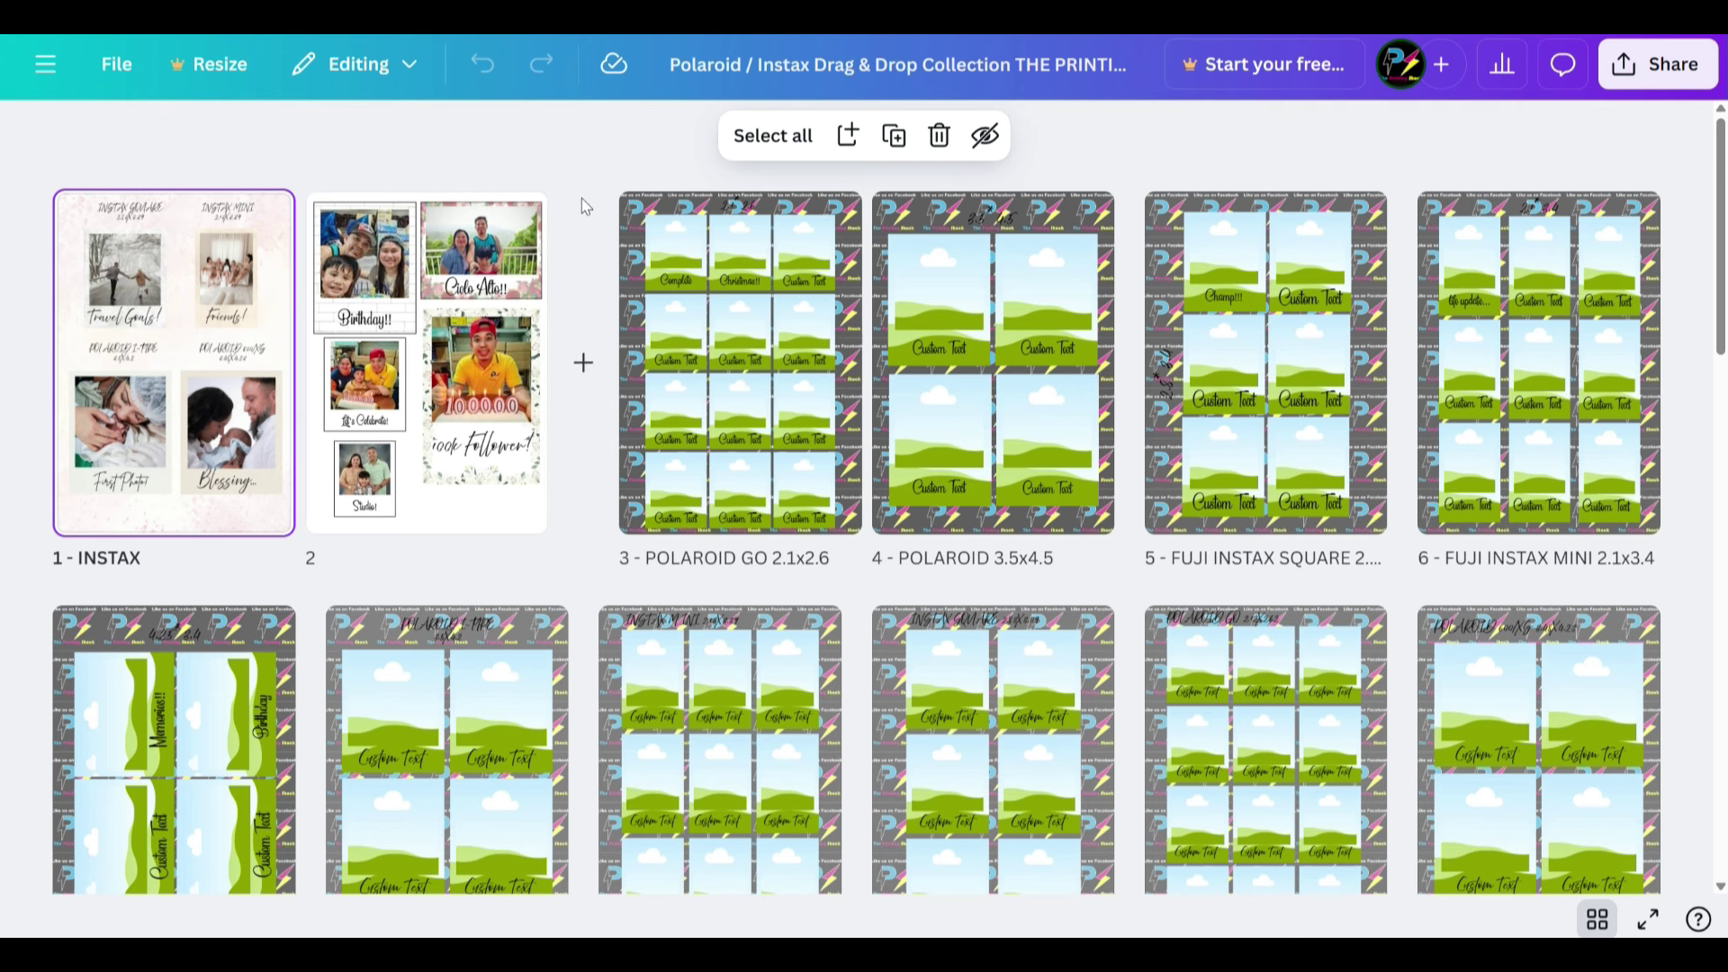
pyautogui.moveTo(19, 212)
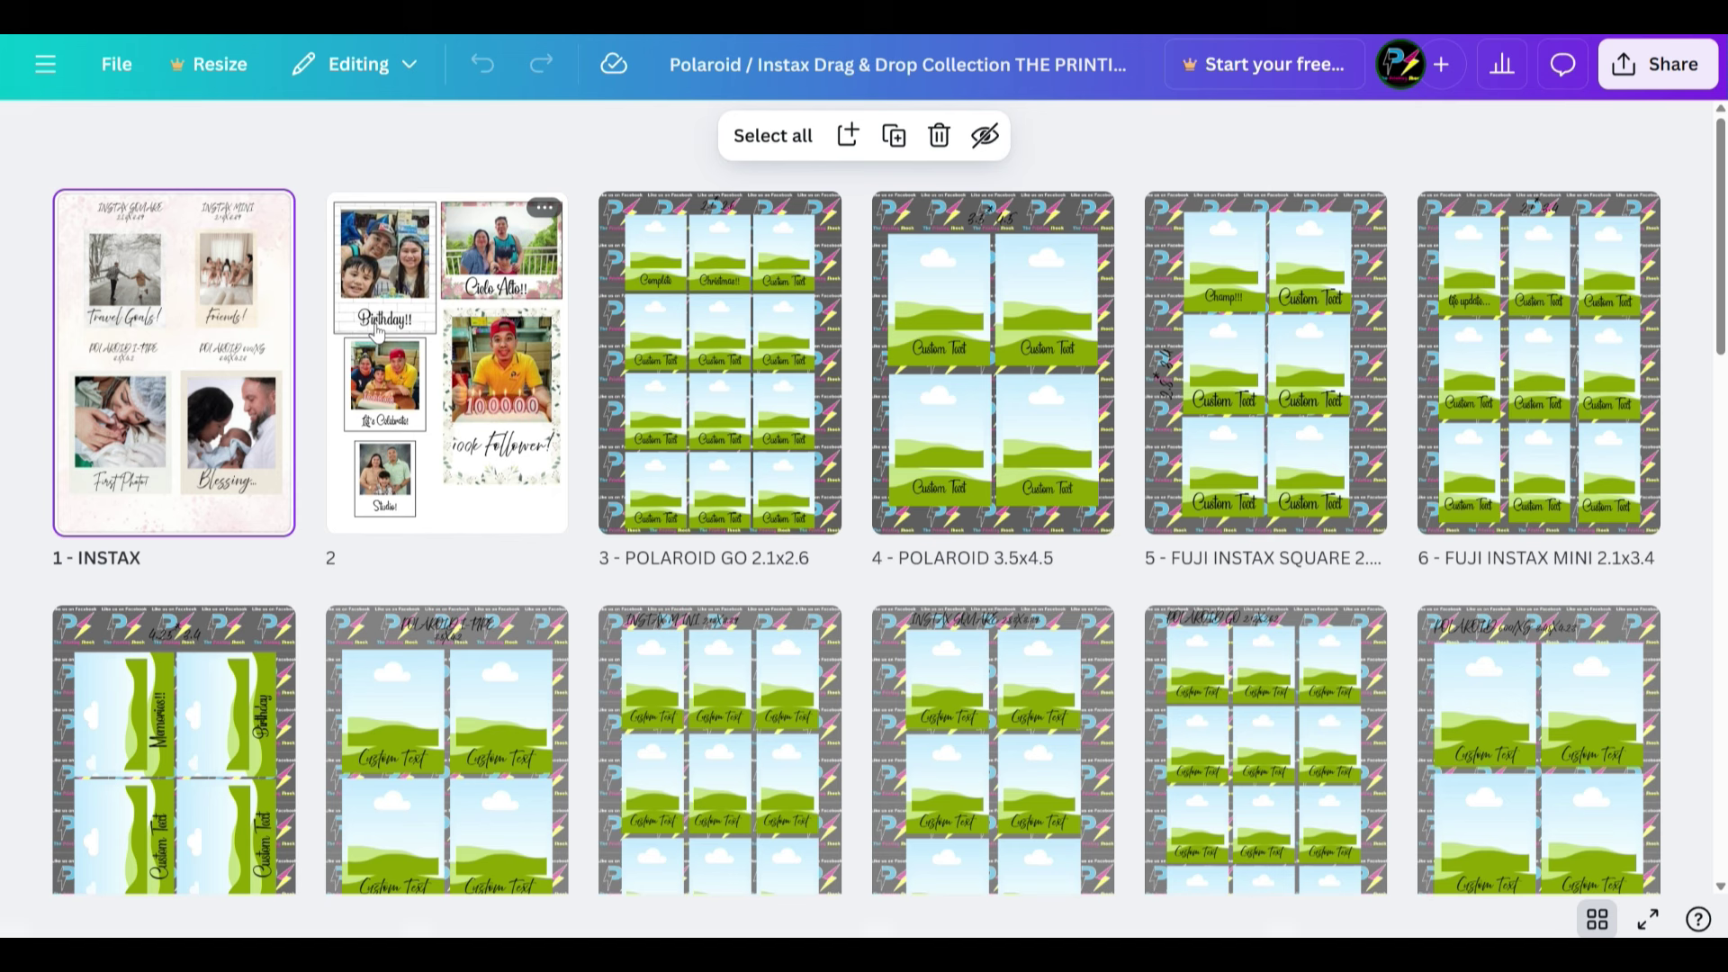
pyautogui.click(588, 165)
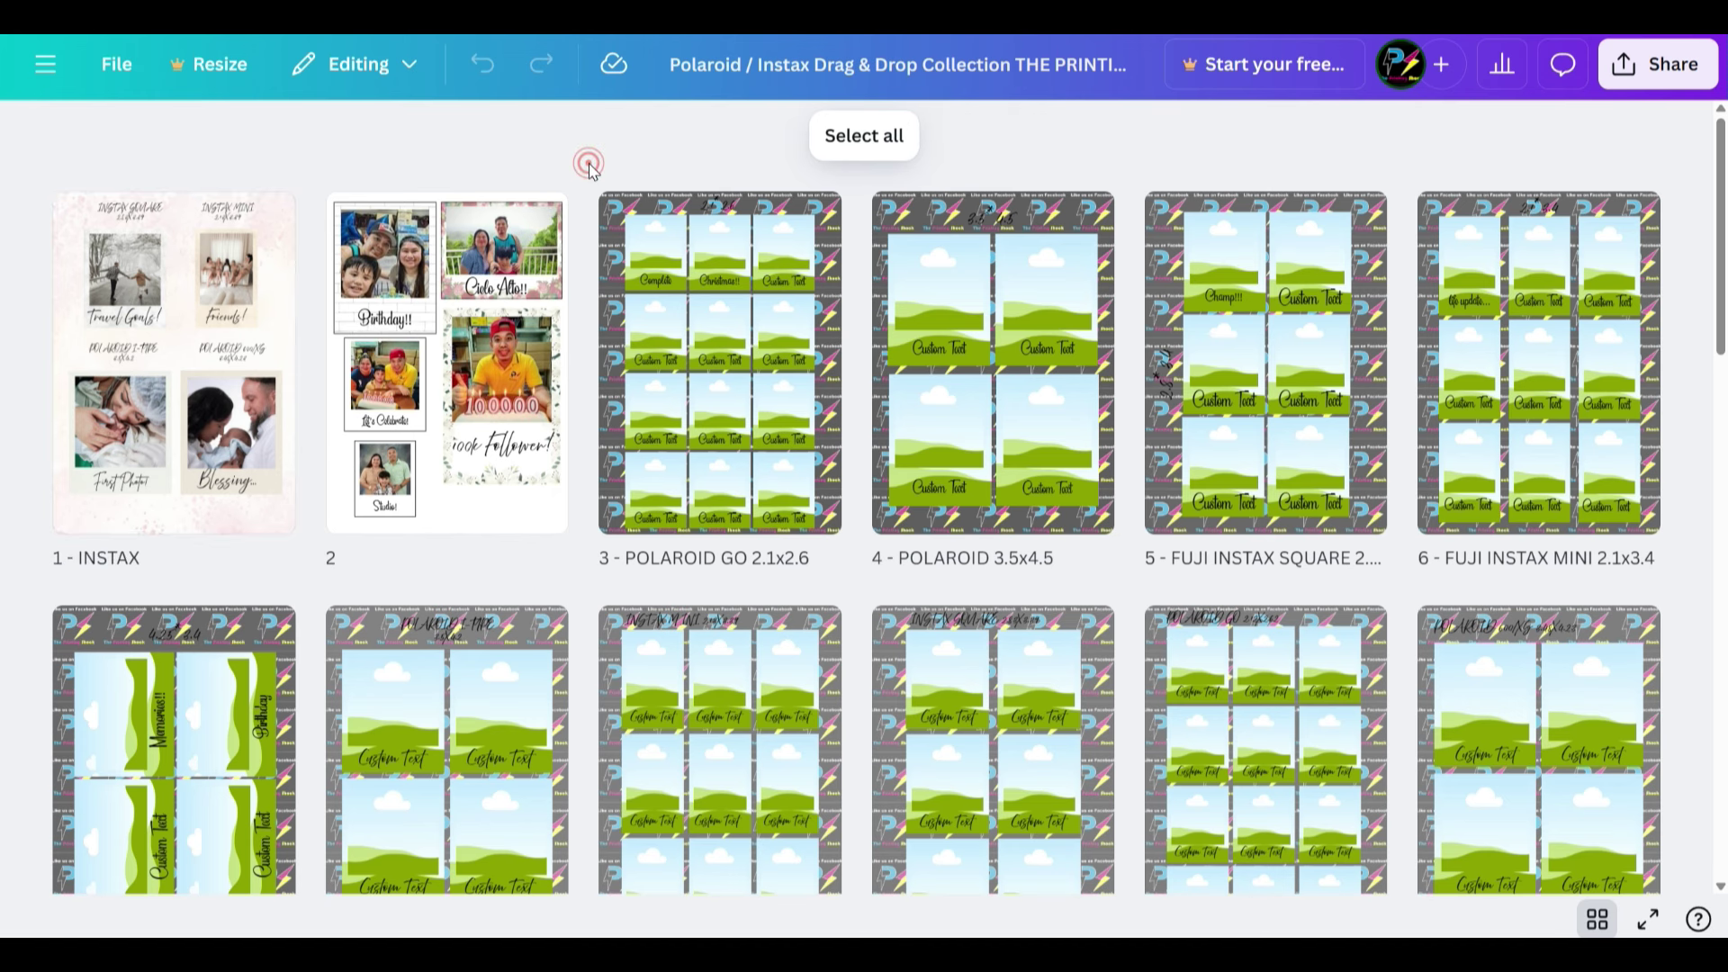
pyautogui.scroll(-10, 588, 164)
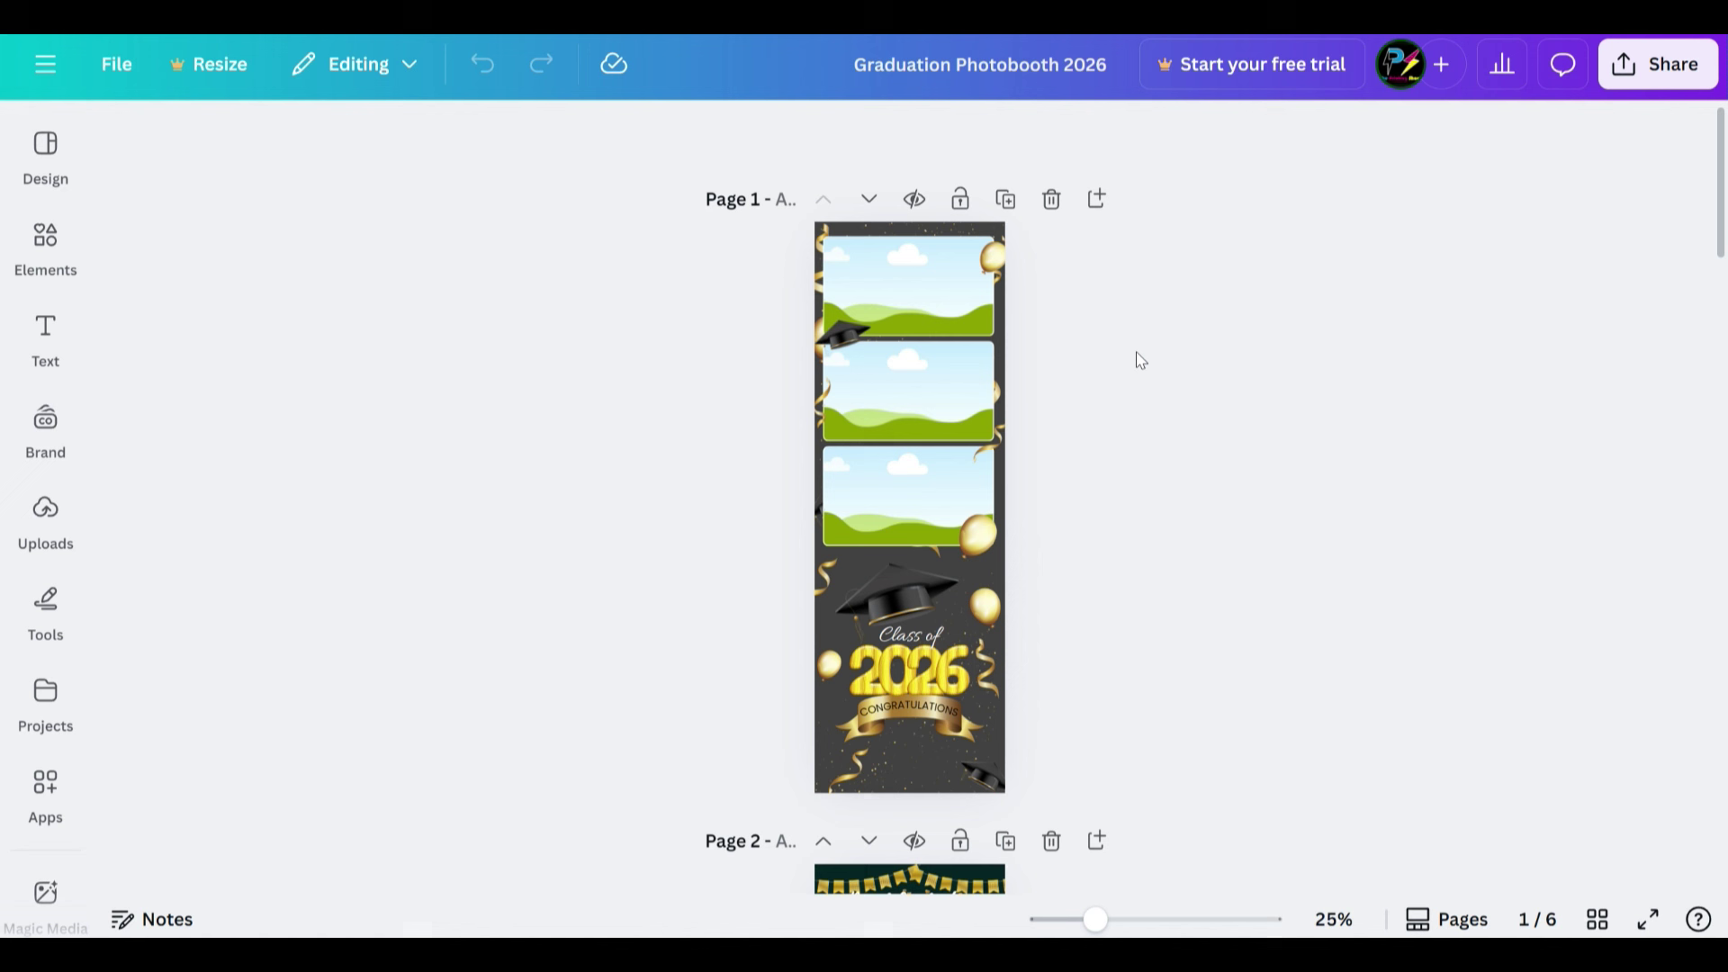
# Examine the Graduation Photobooth 2026 strip designs page by page, from the first Class of 2026 layout to page 6.
pyautogui.scroll(-5, 1437, 490)
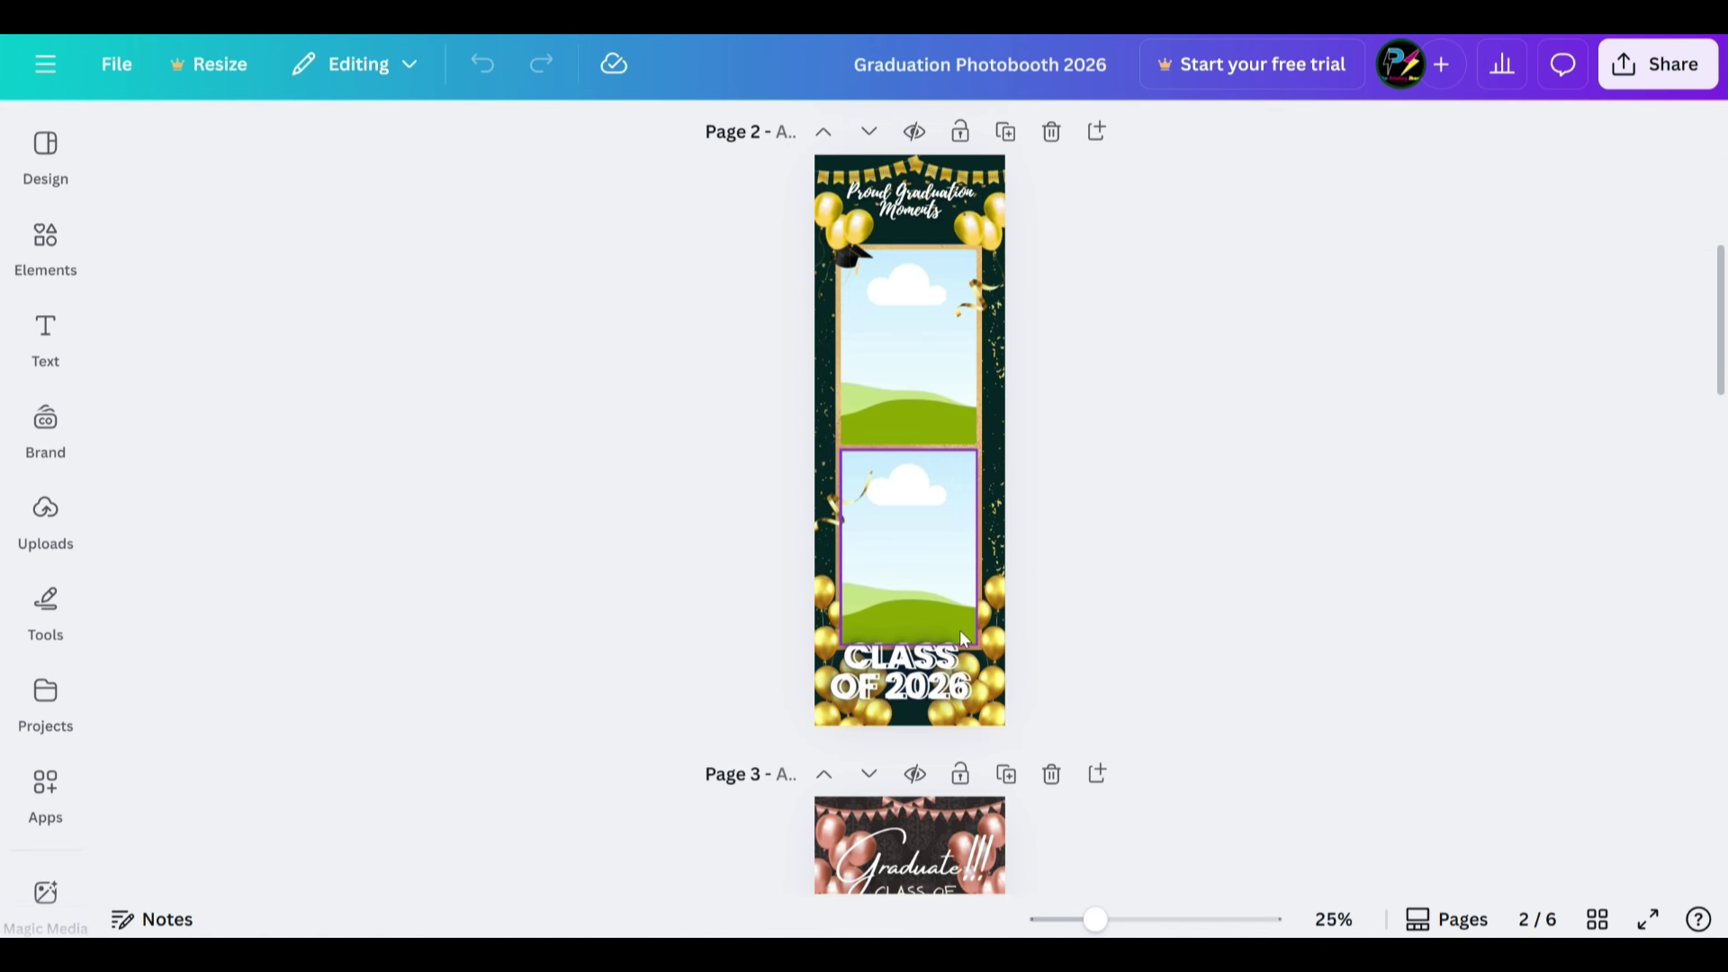
pyautogui.scroll(5, 961, 639)
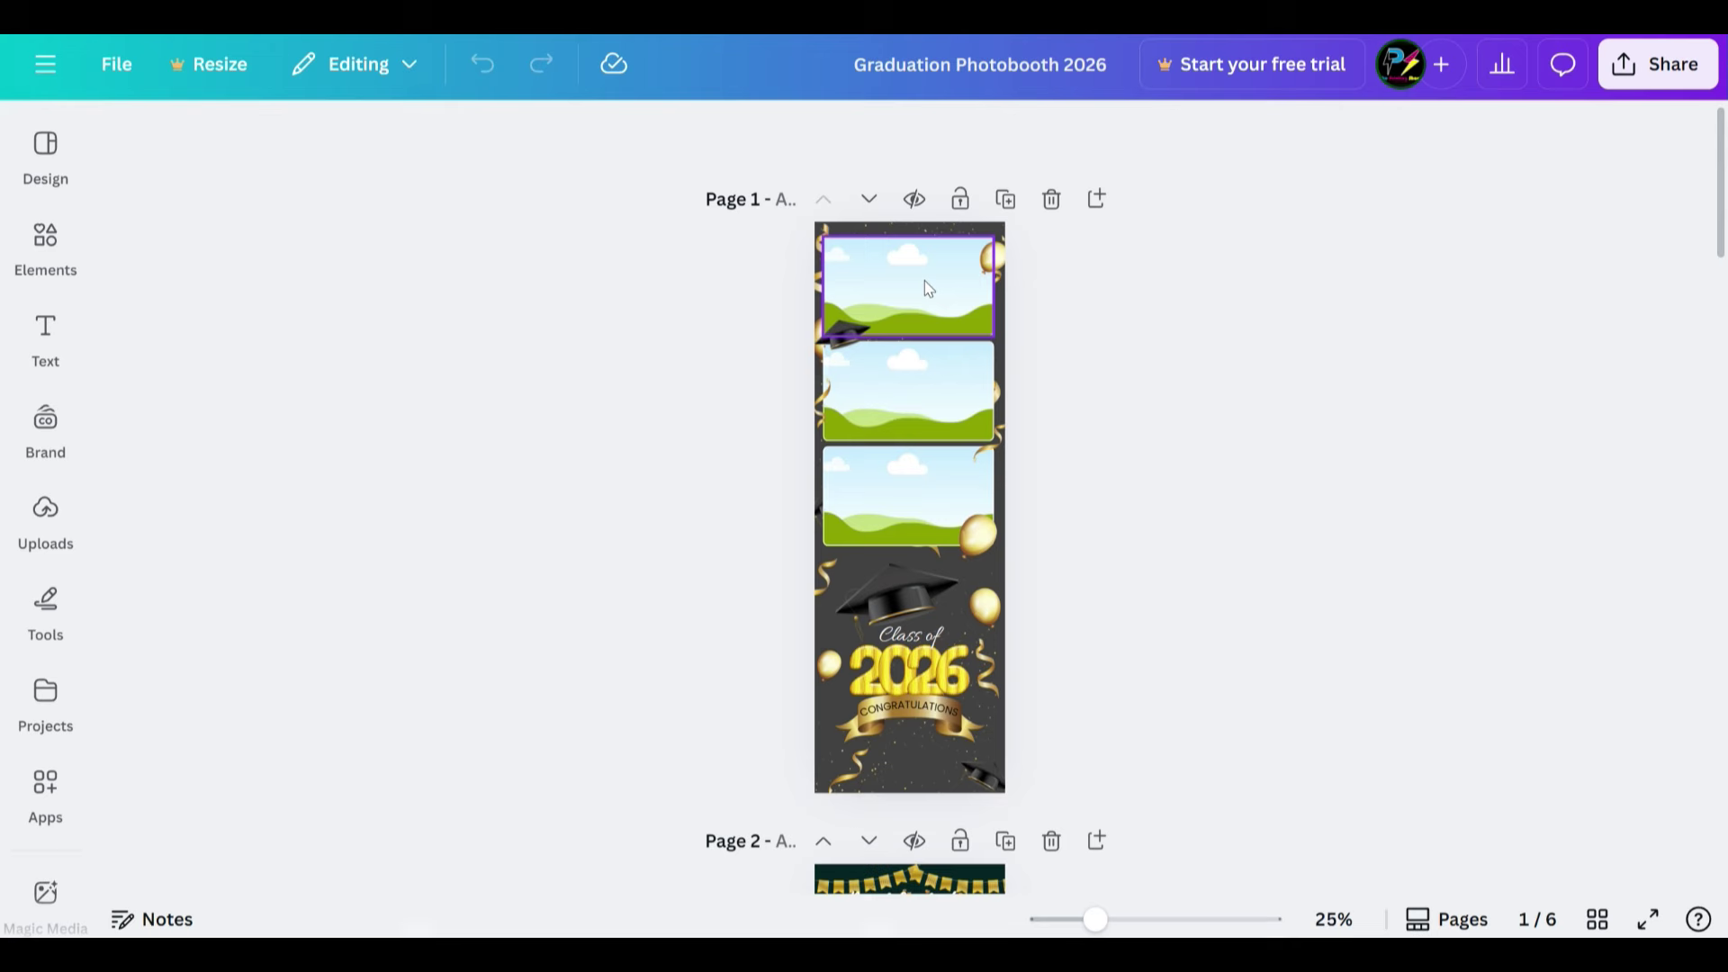
pyautogui.scroll(-15, 1174, 504)
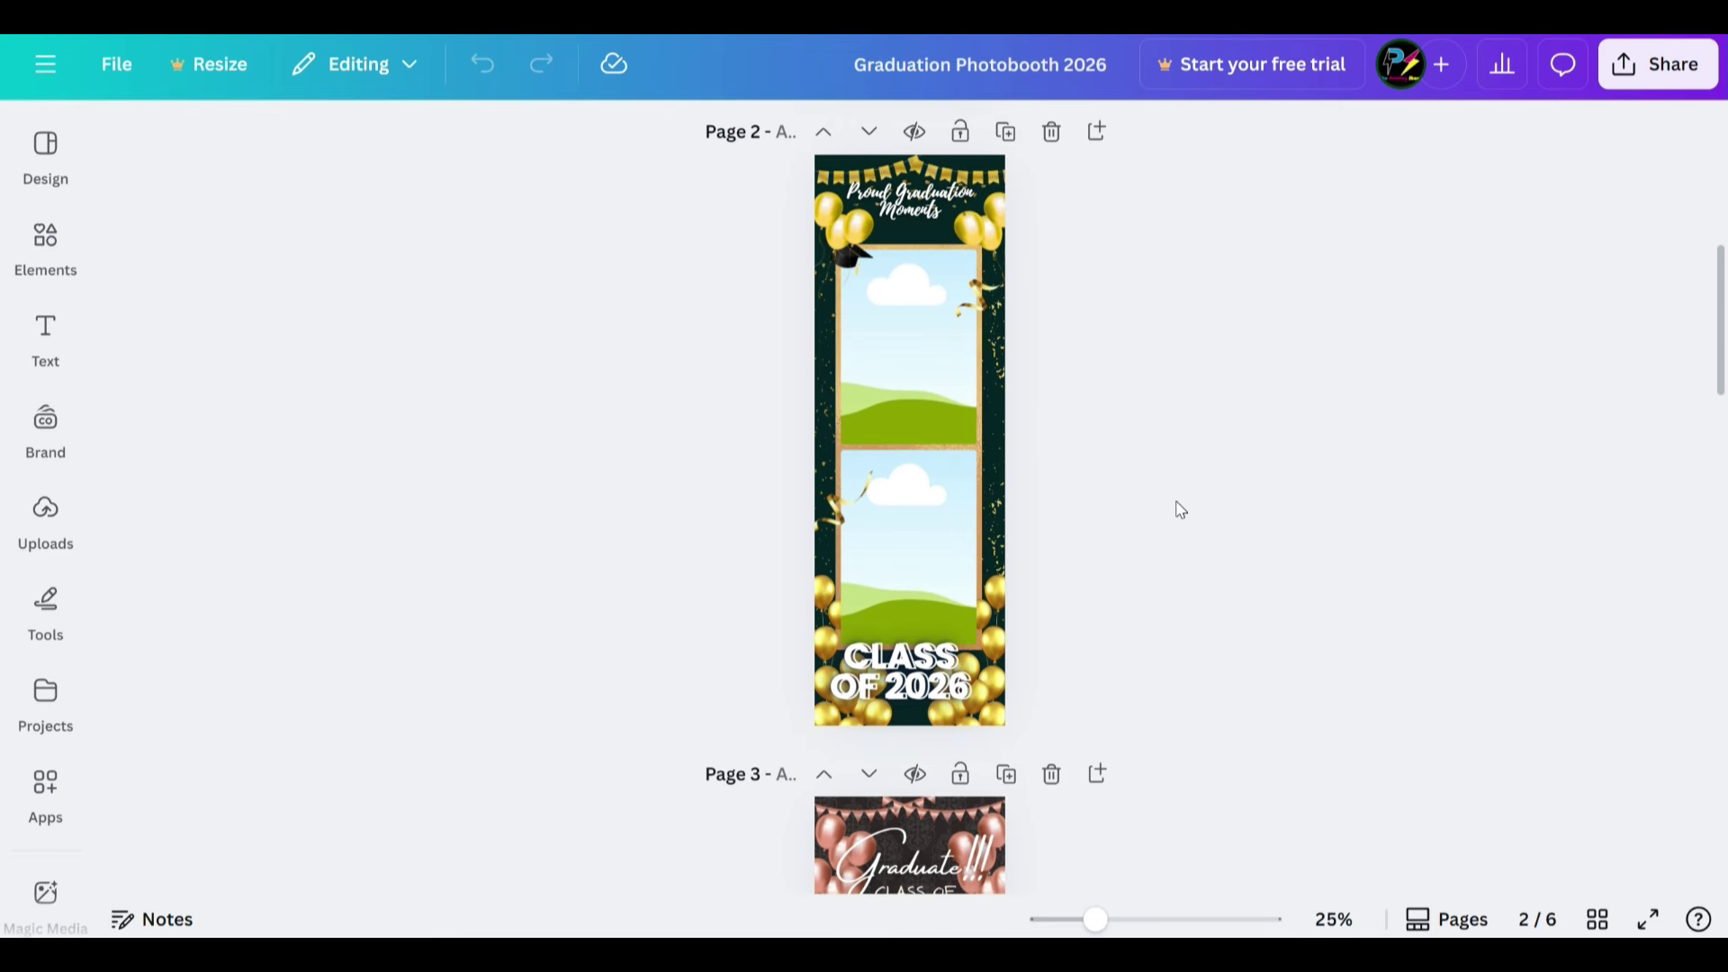
pyautogui.scroll(-20, 1049, 552)
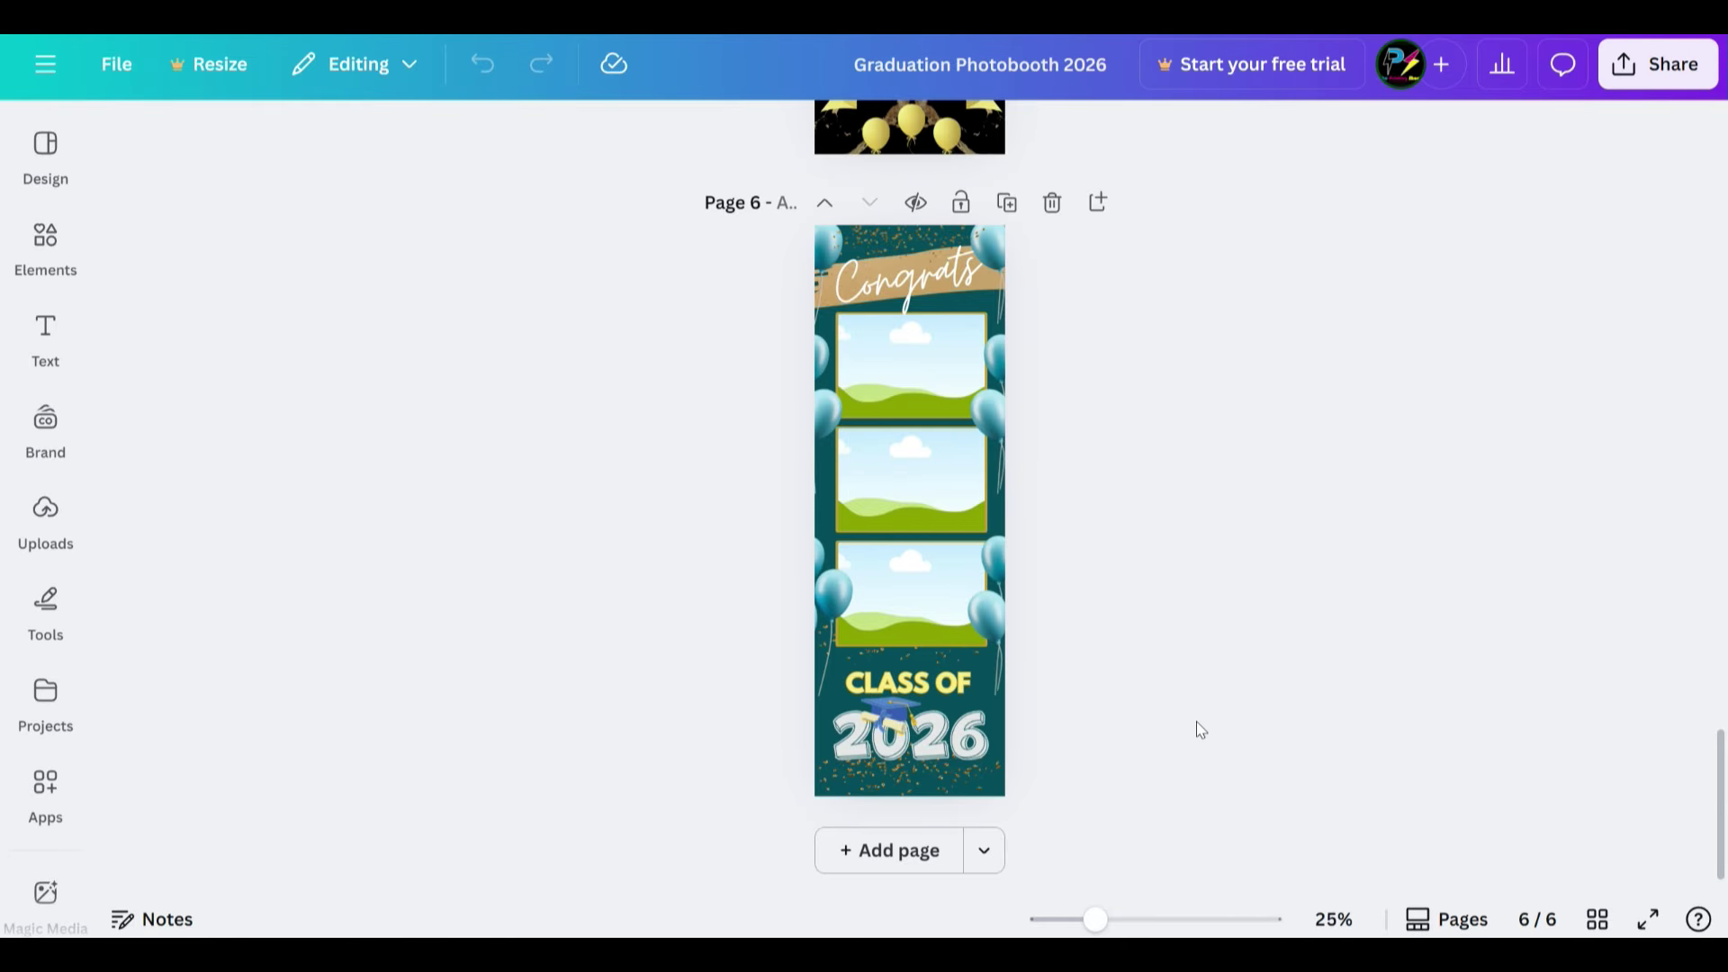
pyautogui.scroll(5, 764, 726)
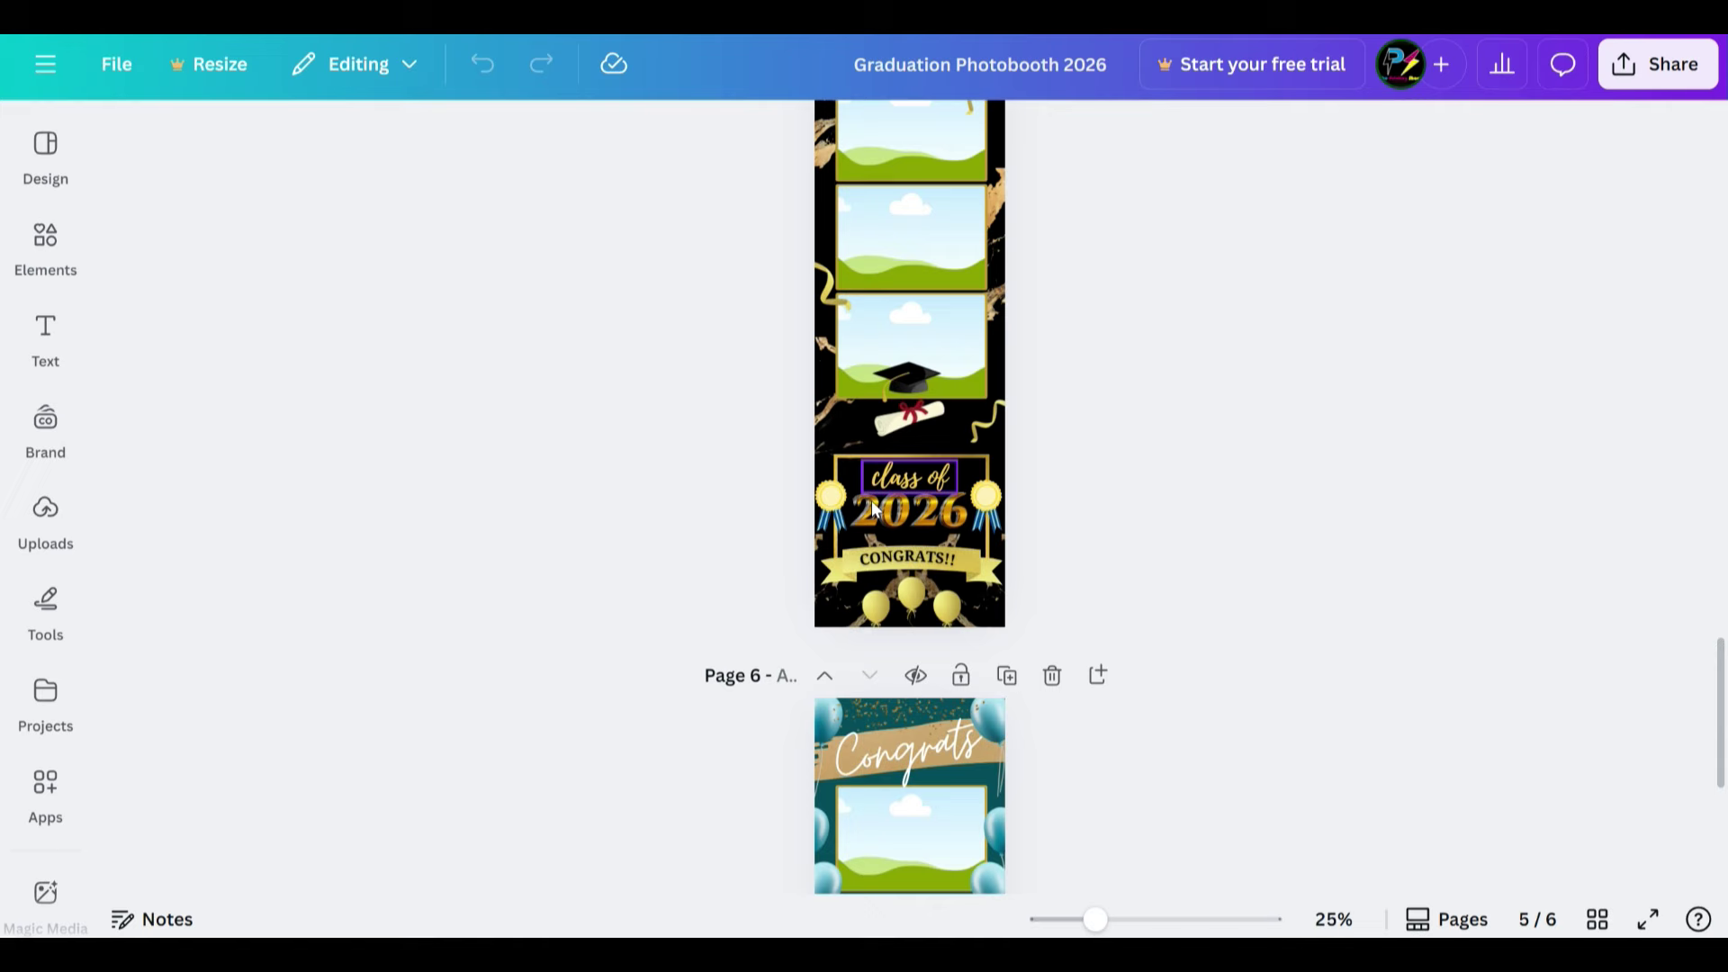